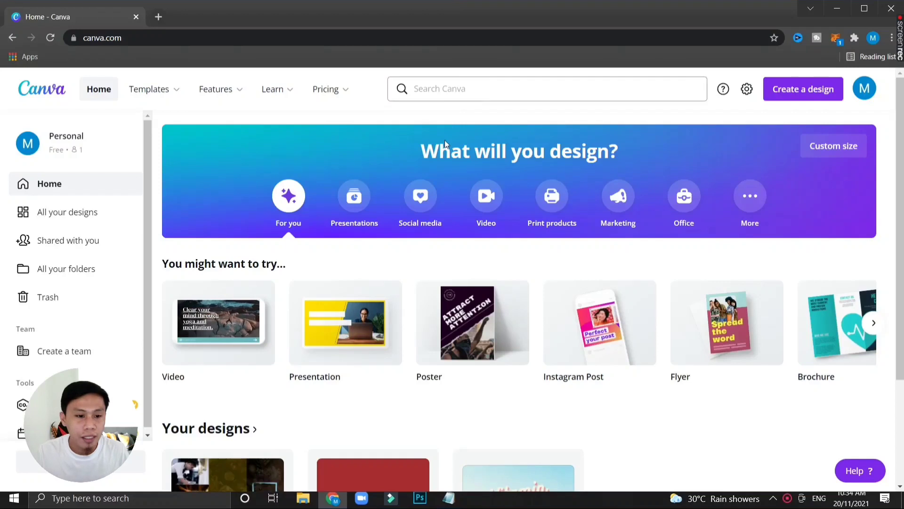
Step: Navigate to Canva's brochure templates page via Templates > Marketing > Brochures
click(134, 41)
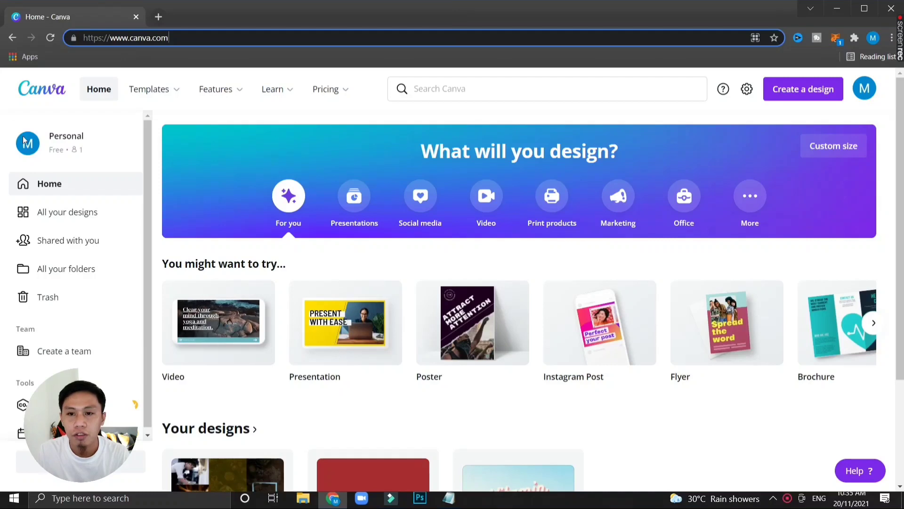
scroll(759, 399, down, 2)
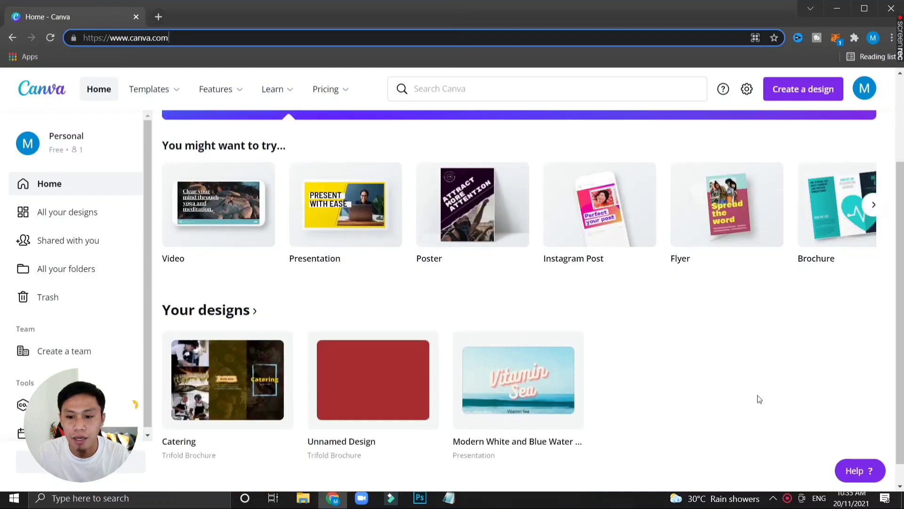
scroll(622, 381, up, 3)
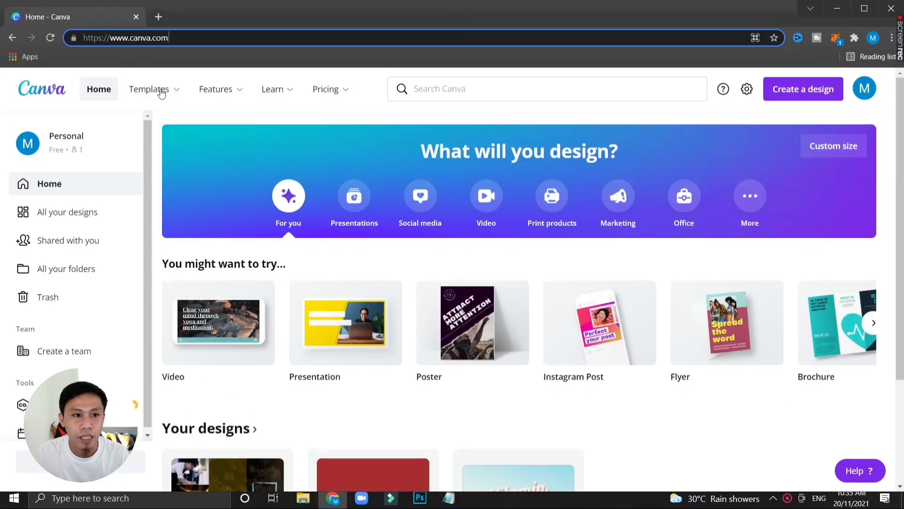
mouse_move(153, 89)
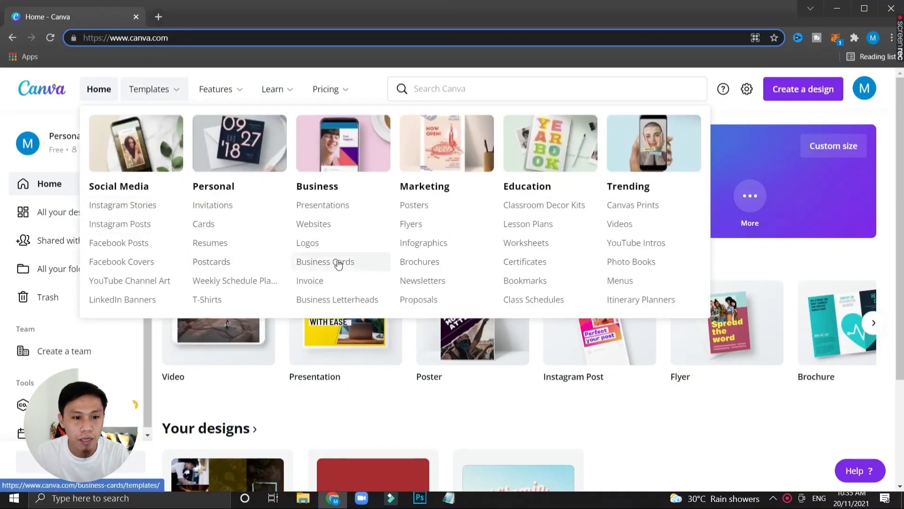
click(428, 263)
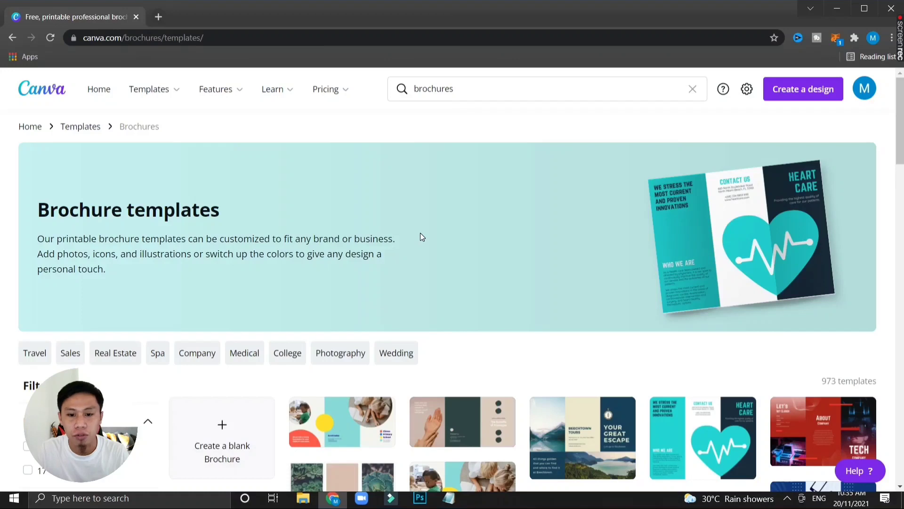
Step: Scroll through the 973 brochure templates to browse the designs
scroll(330, 255, down, 3)
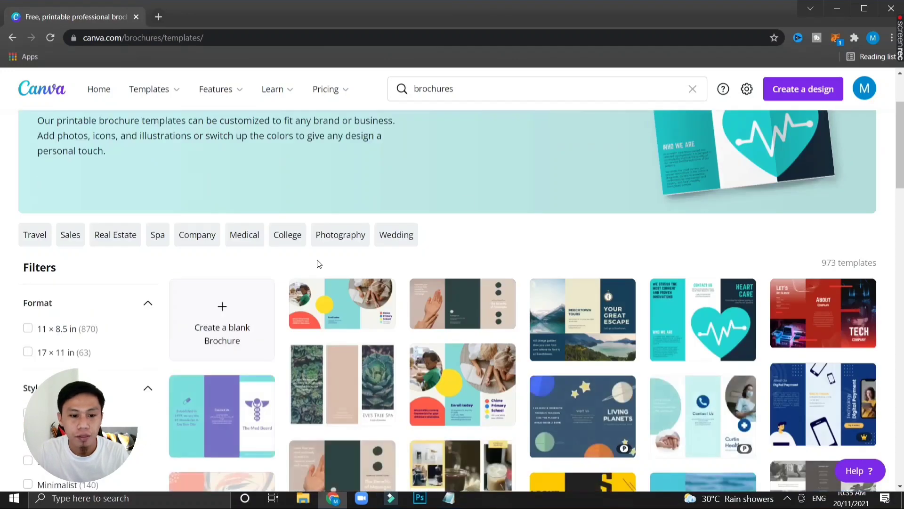
scroll(466, 252, down, 2)
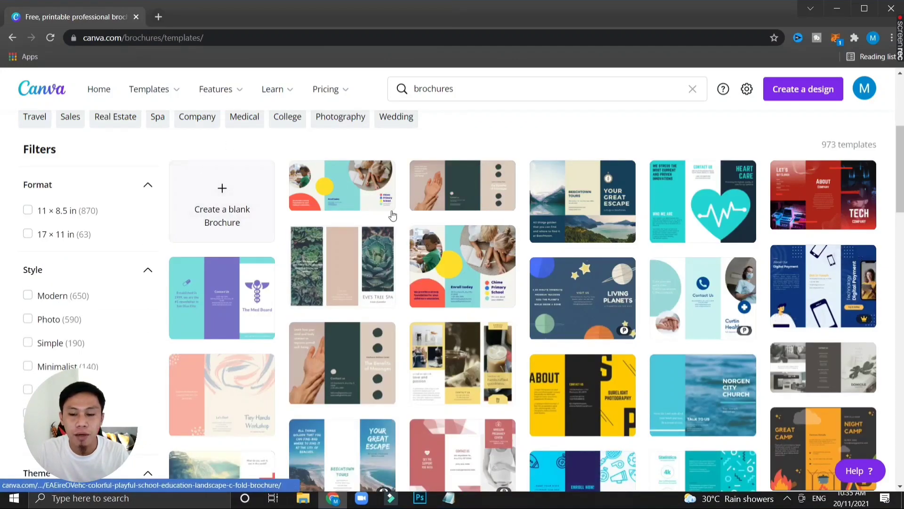
scroll(474, 207, down, 5)
scroll(452, 236, up, 5)
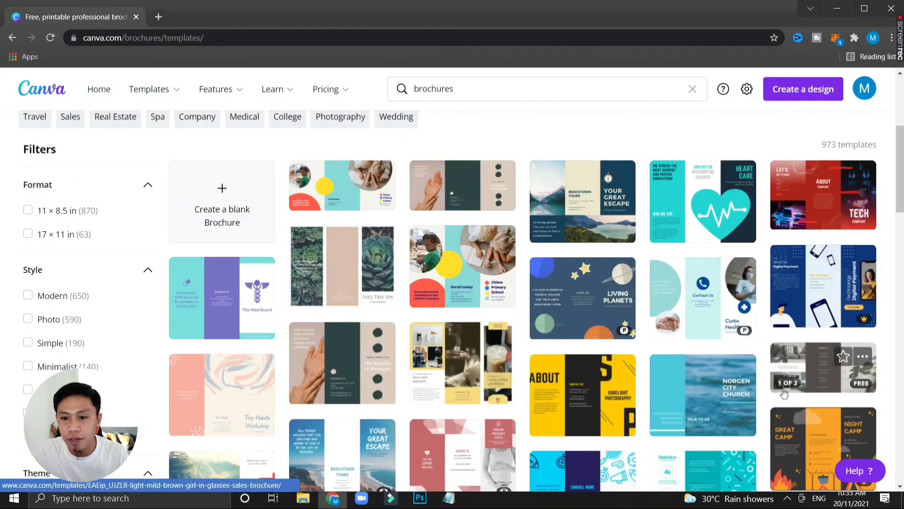
scroll(800, 368, down, 3)
scroll(815, 348, up, 3)
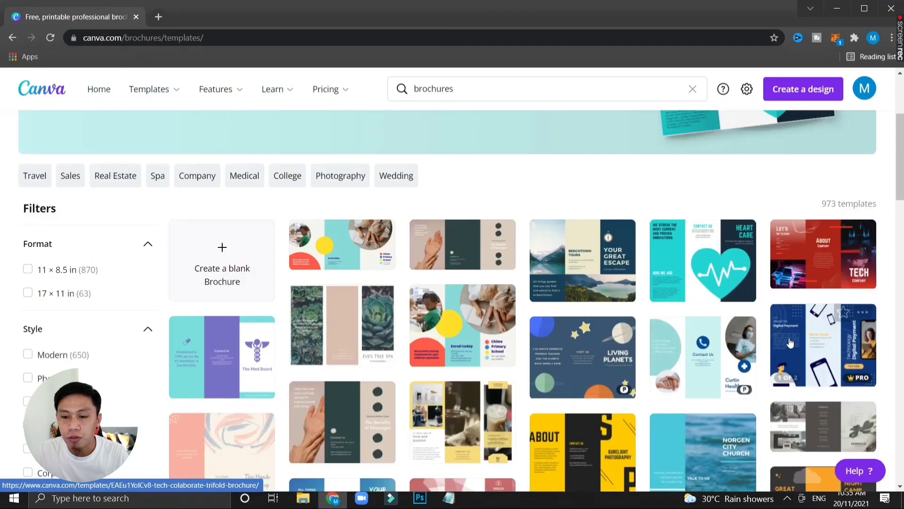
scroll(803, 375, down, 3)
scroll(764, 340, up, 5)
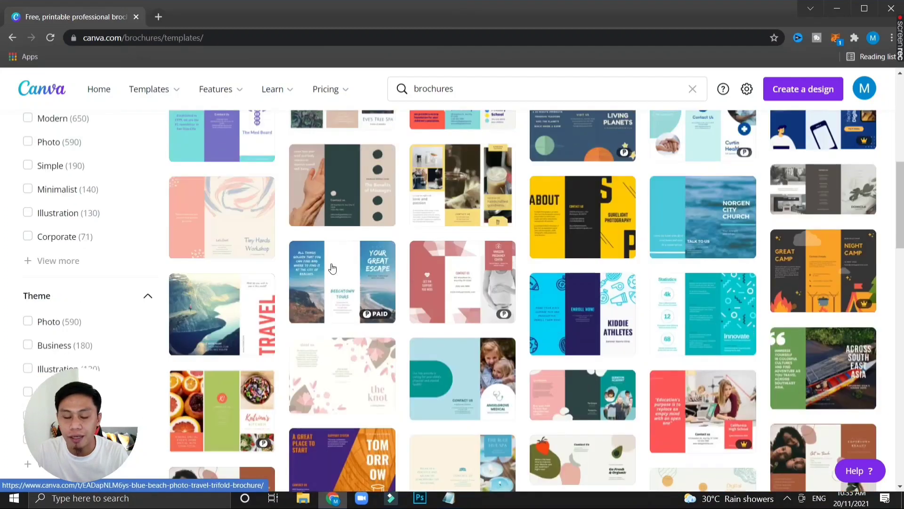
scroll(555, 263, up, 5)
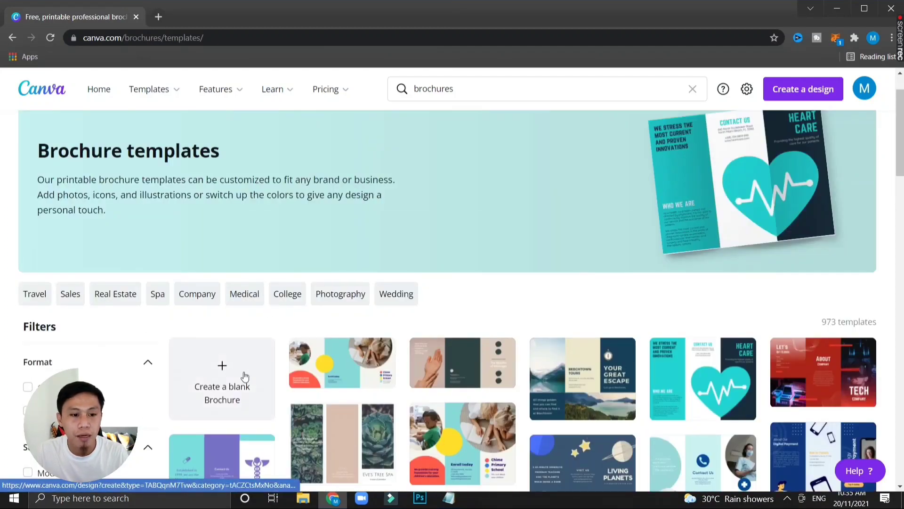
scroll(247, 376, down, 1)
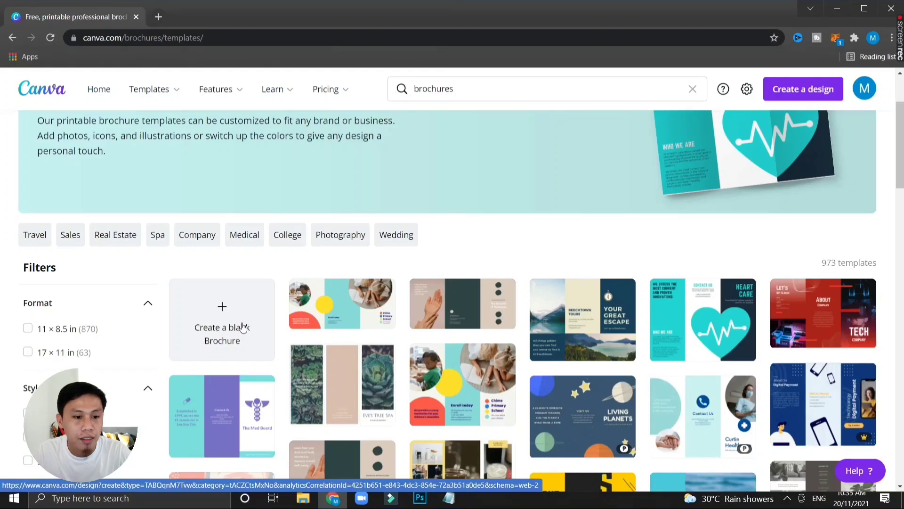
Step: Create a blank trifold brochure and give all three panels a solid black background
click(243, 326)
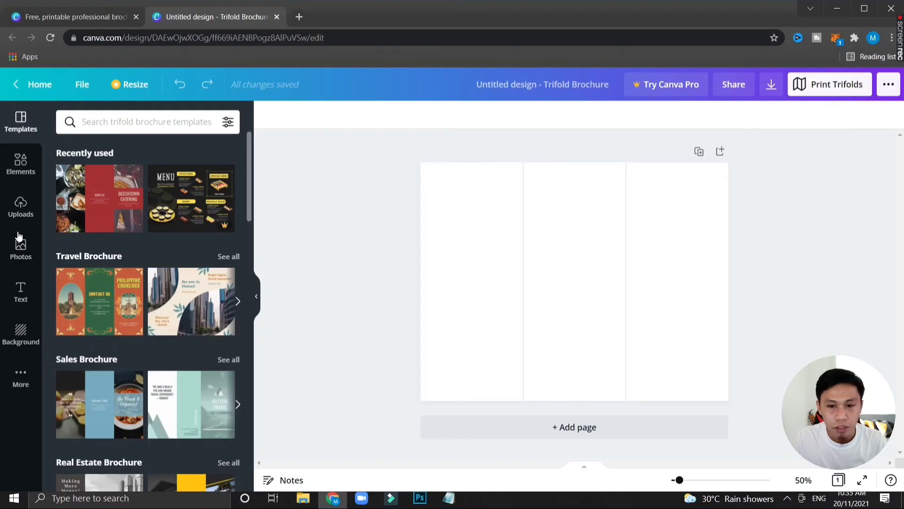
click(20, 335)
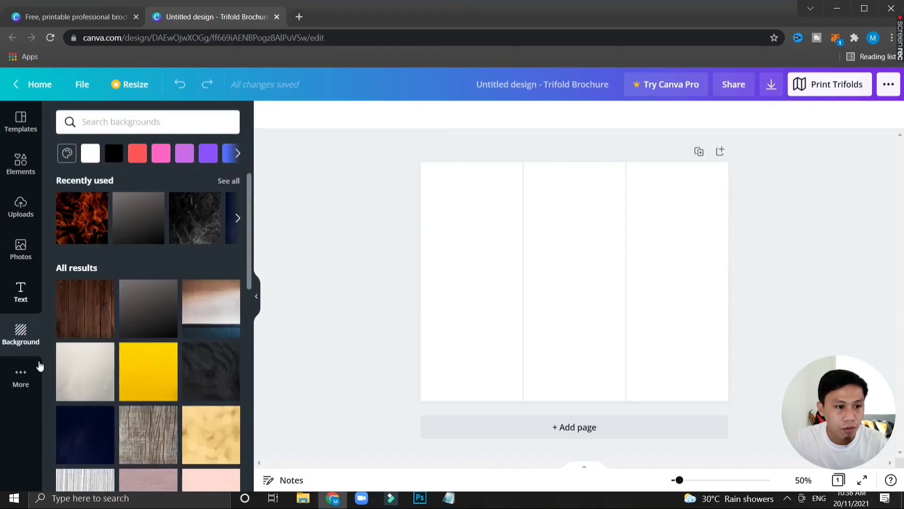
click(72, 157)
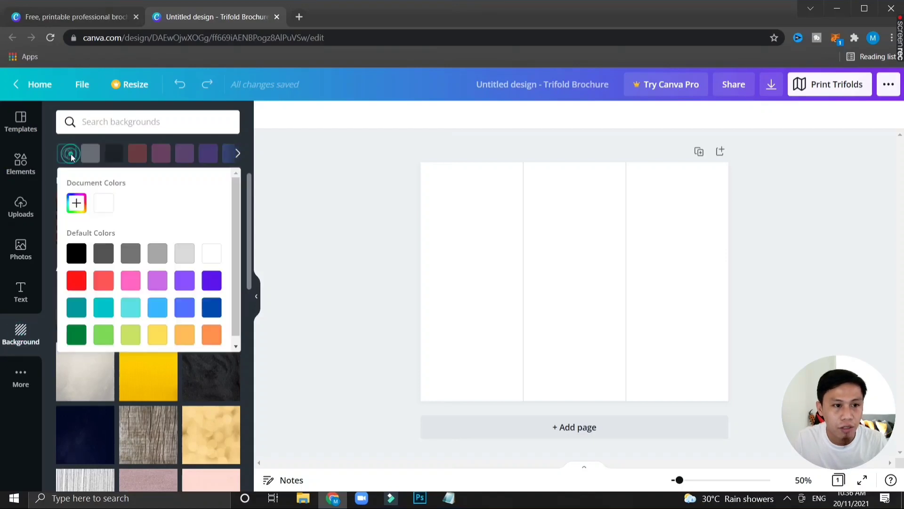
click(75, 203)
click(316, 224)
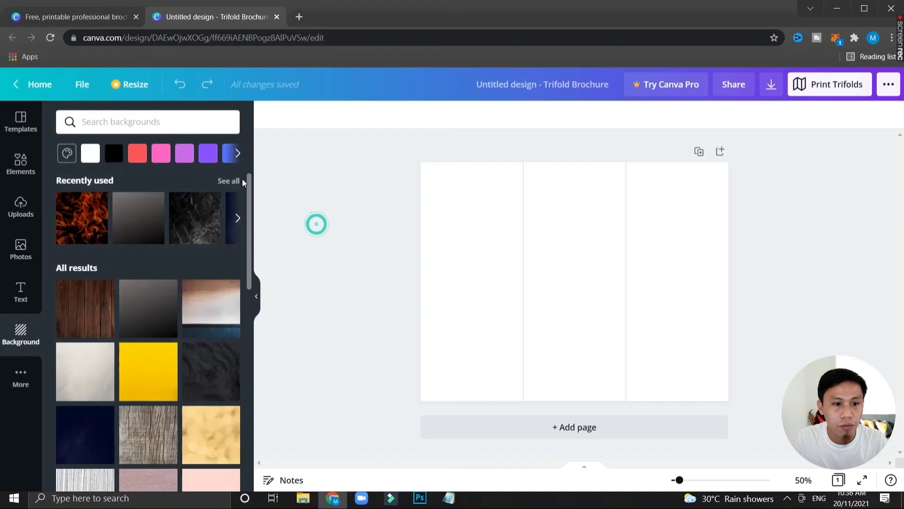
click(112, 153)
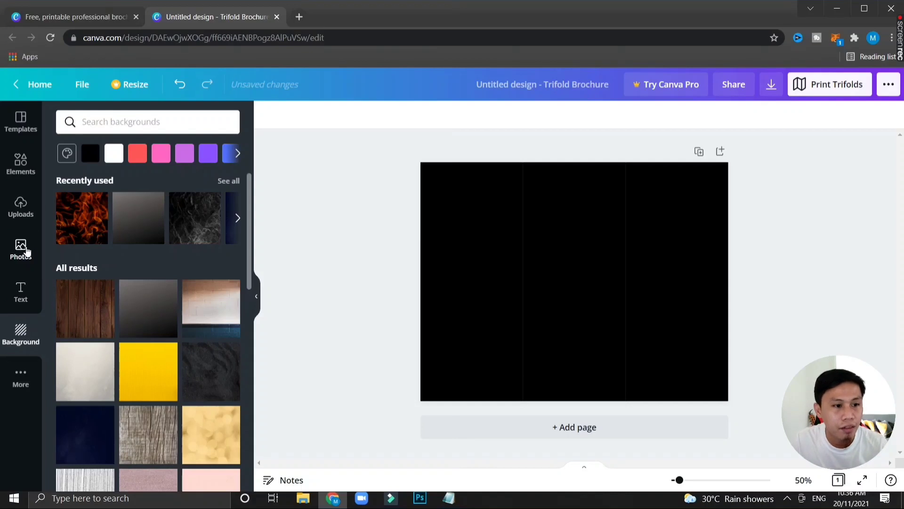
Step: Place the food table photo from Photos and resize it to cover the whole page
click(25, 251)
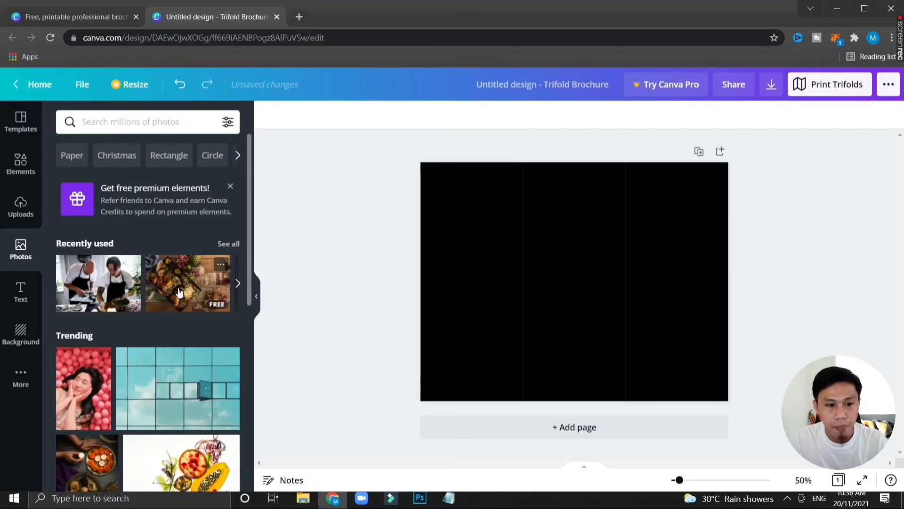
drag(280, 285, 596, 305)
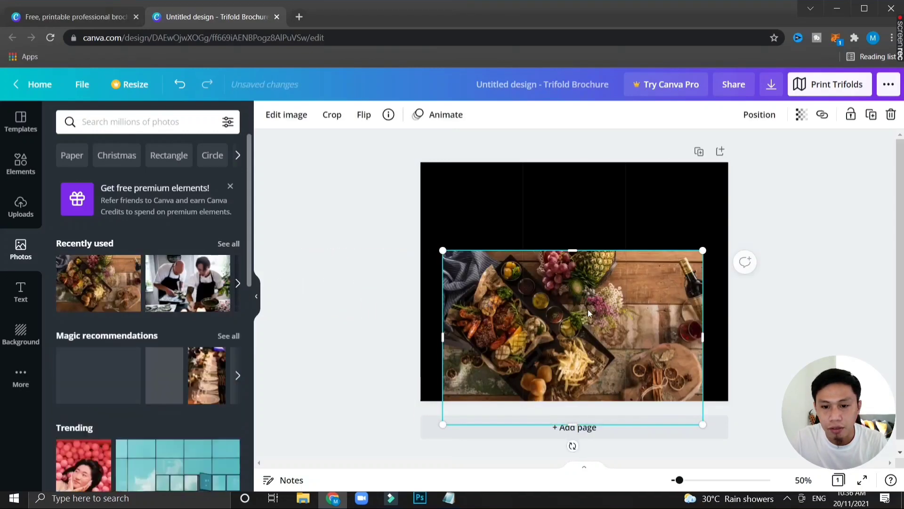
drag(594, 273, 583, 279)
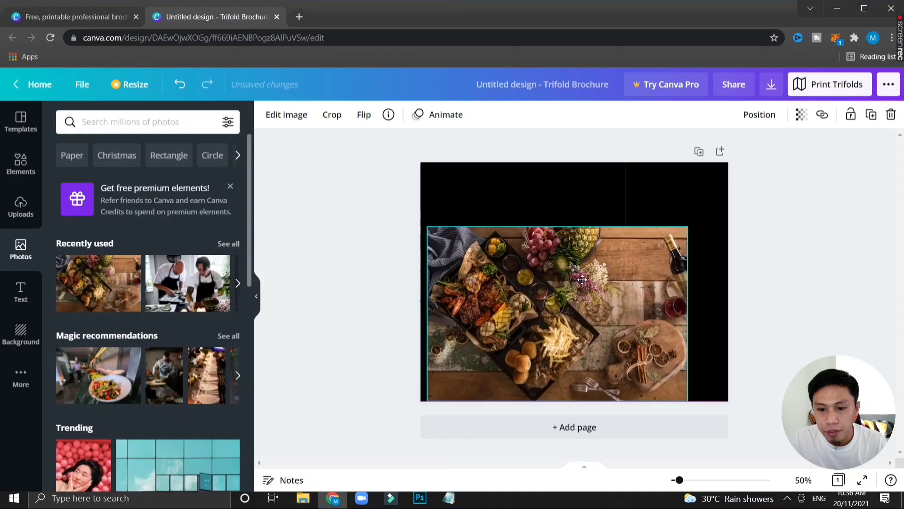
drag(689, 228, 778, 153)
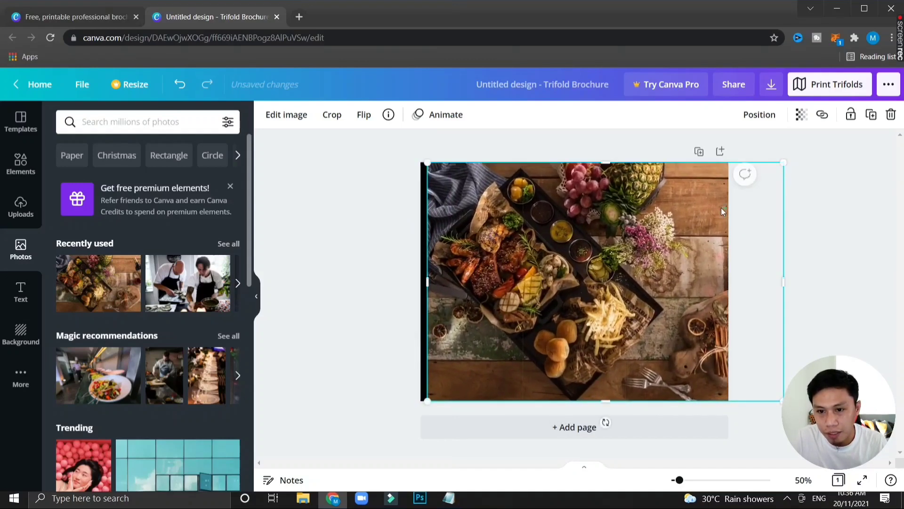
drag(722, 211, 716, 209)
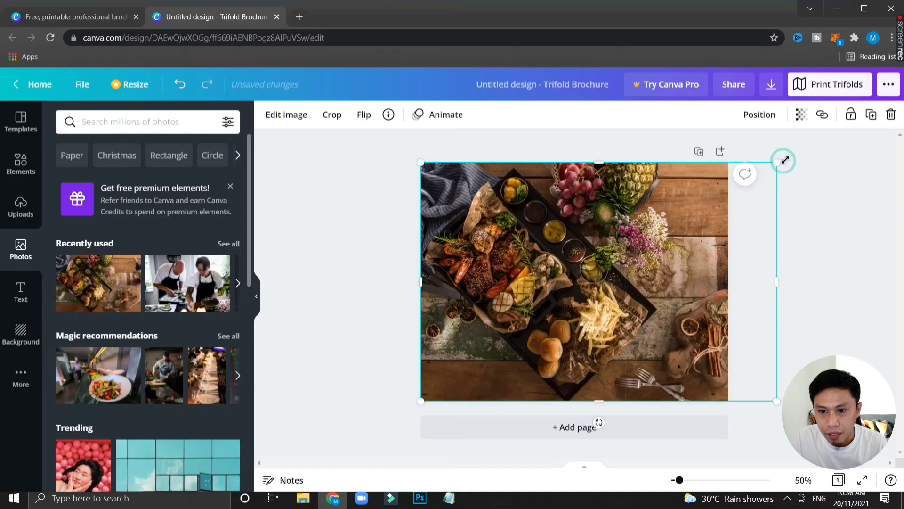
drag(784, 160, 796, 153)
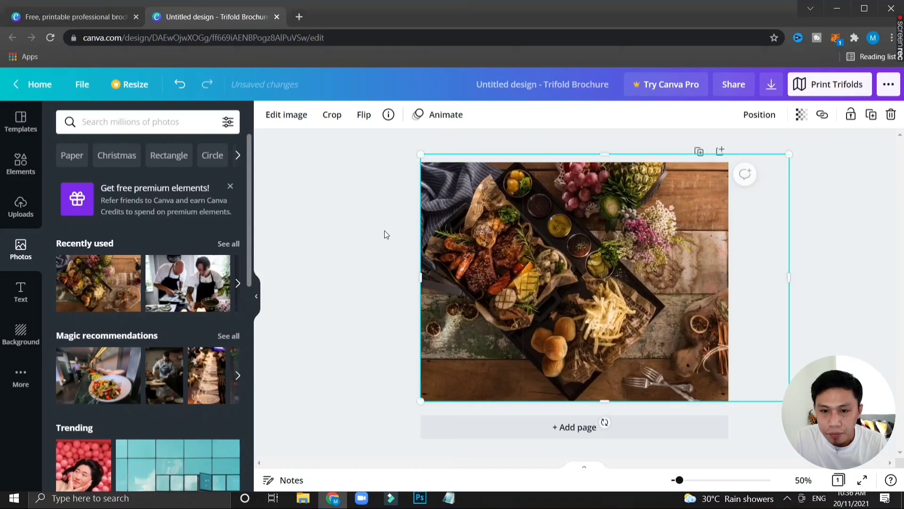
click(385, 232)
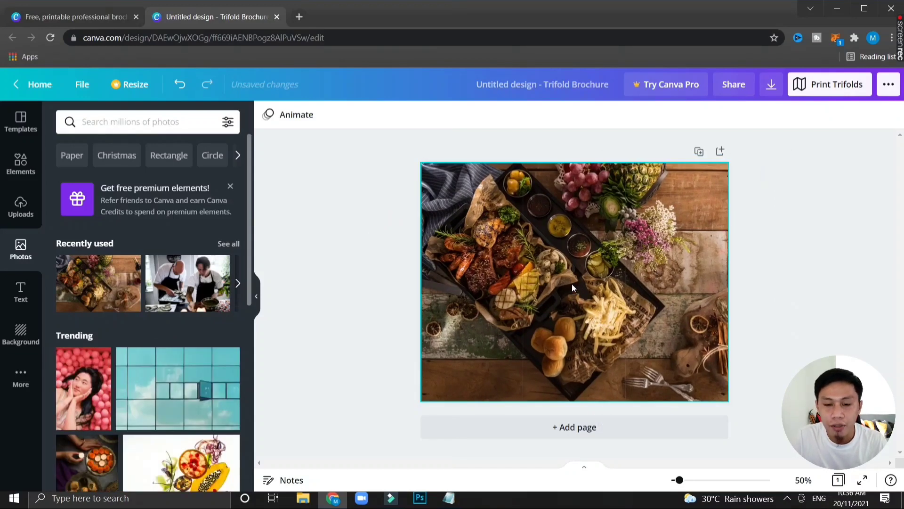
Step: Fade the food photo to 27 transparency so it looks dark
click(614, 269)
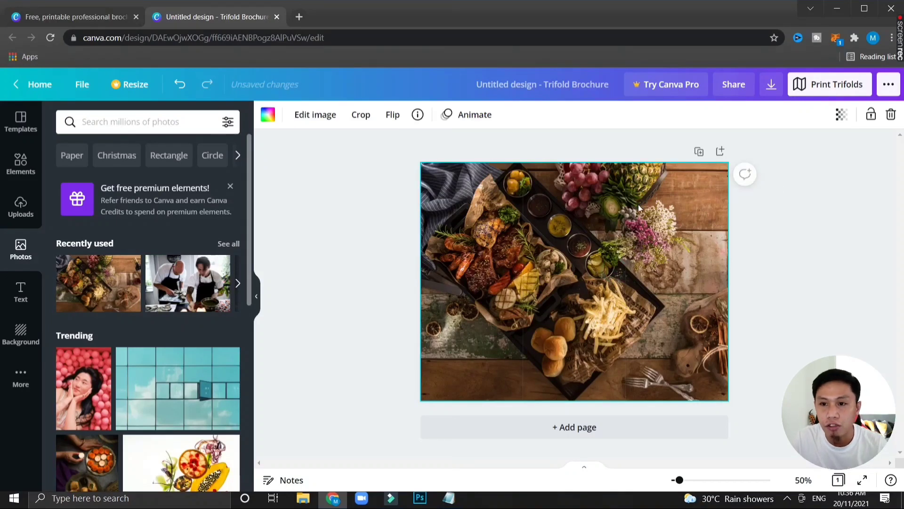
click(842, 115)
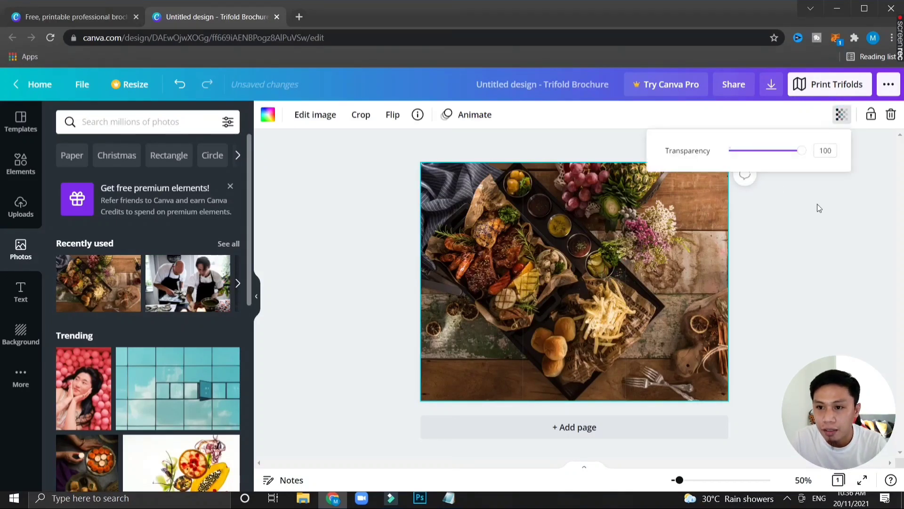
click(847, 223)
click(839, 116)
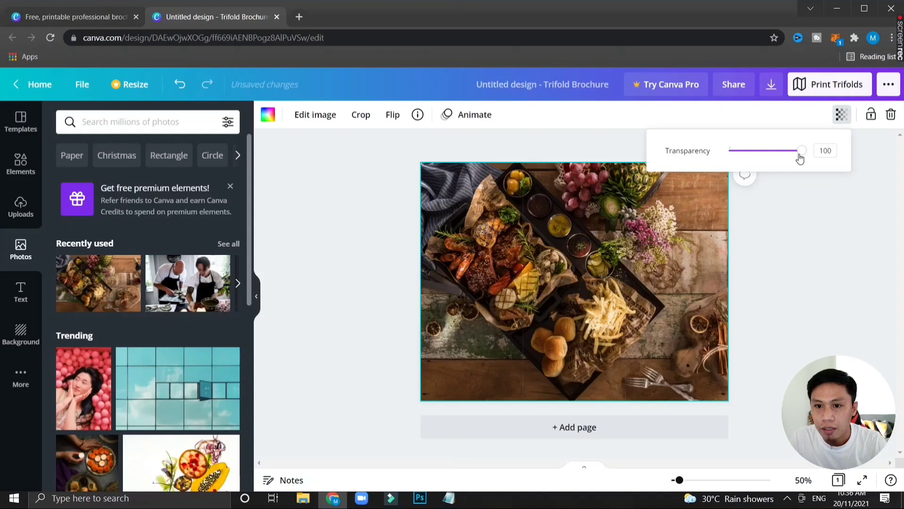
drag(799, 156, 744, 156)
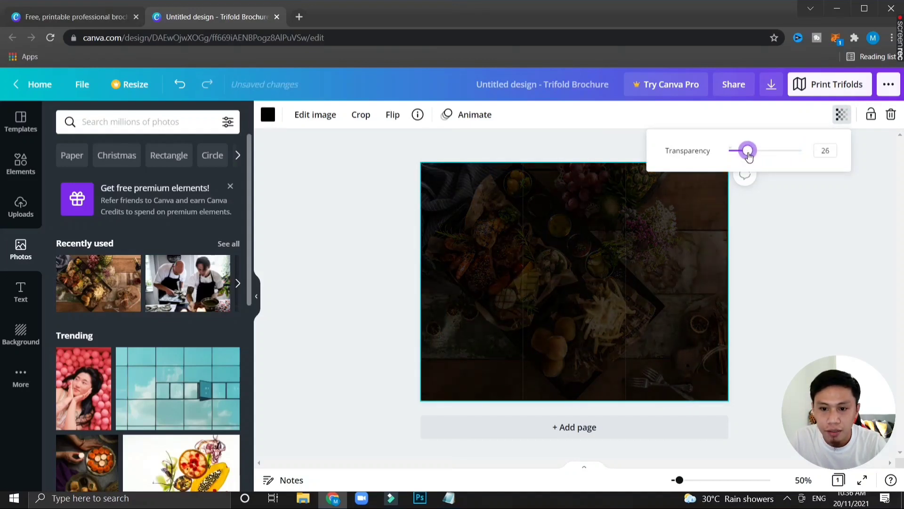
click(780, 236)
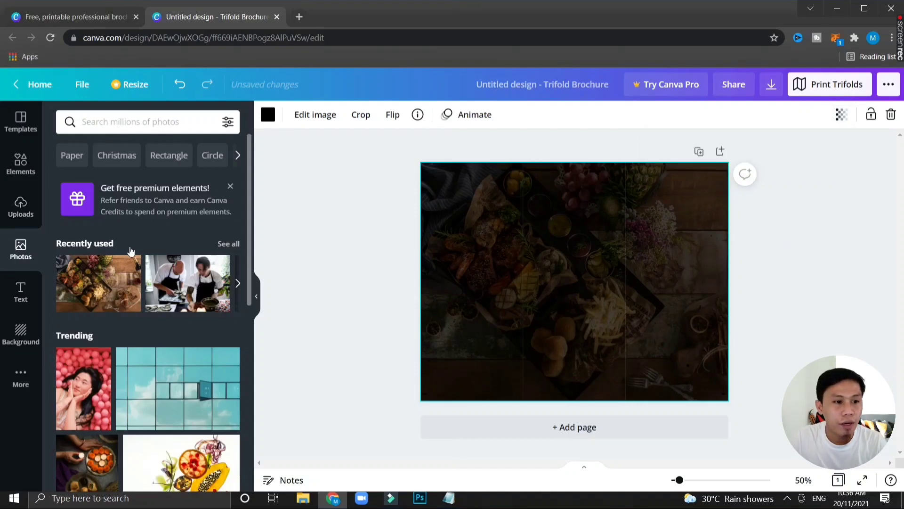
Step: Add a dark brown rectangle from Elements and stretch it over the full middle panel
click(23, 169)
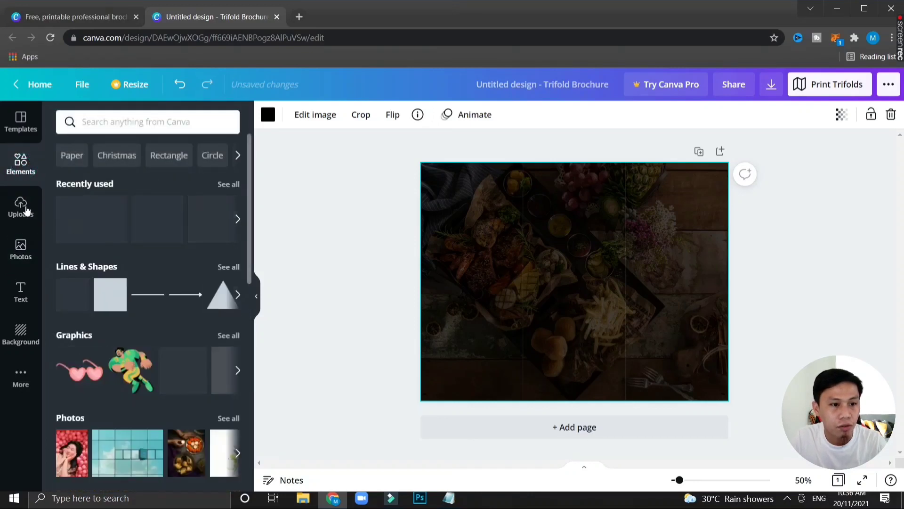
mouse_move(109, 294)
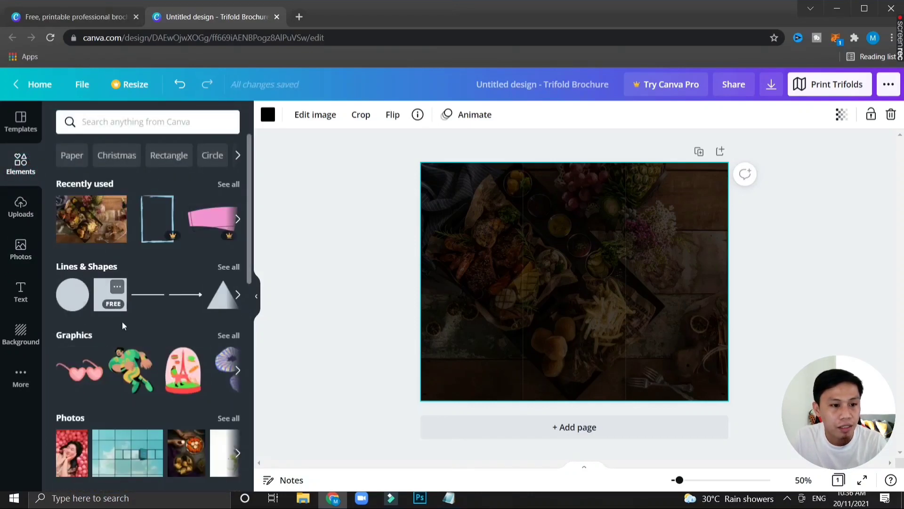
click(165, 158)
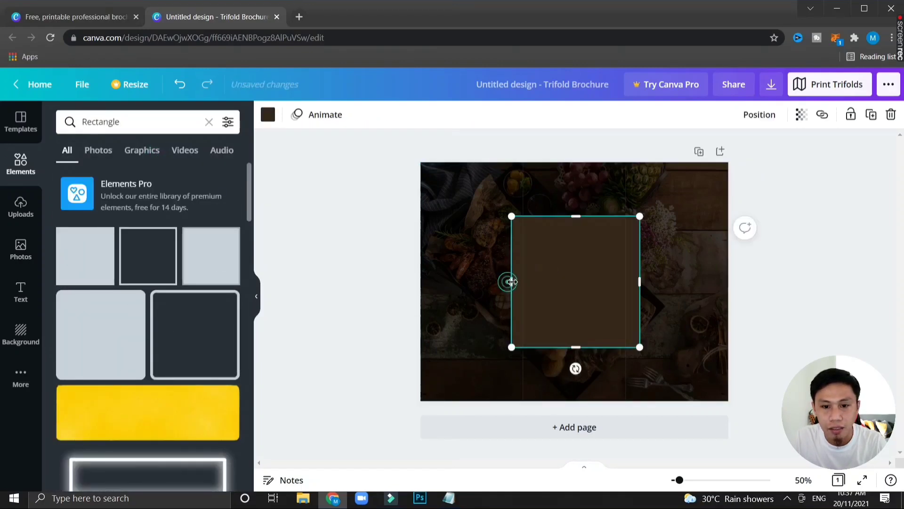
drag(507, 281, 523, 281)
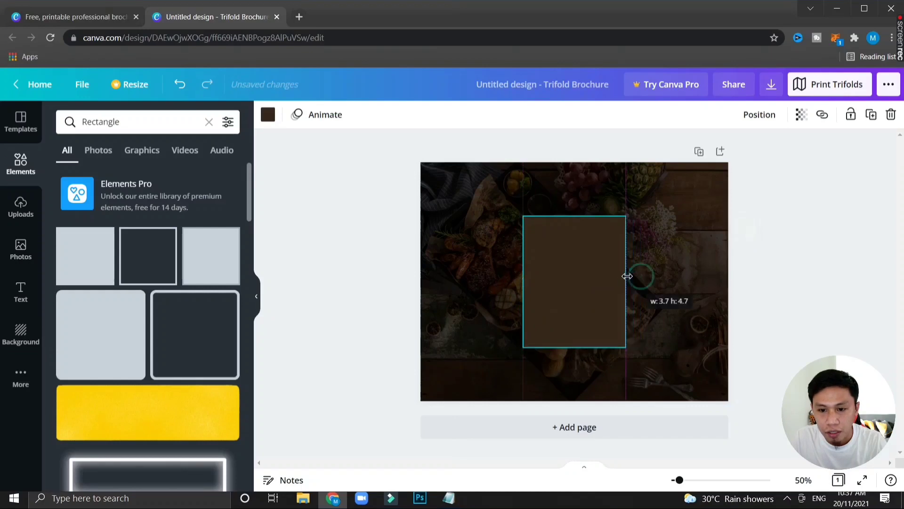
drag(641, 276, 626, 276)
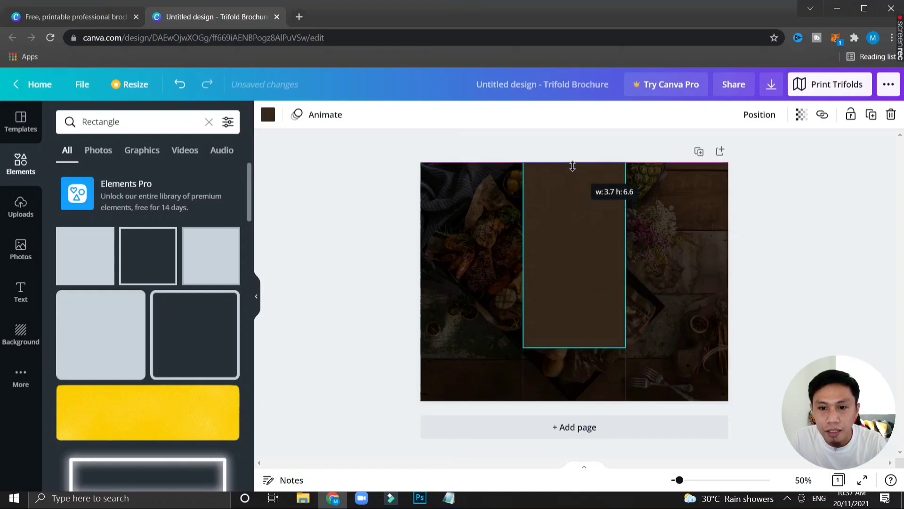
drag(578, 216, 579, 162)
drag(575, 348, 575, 401)
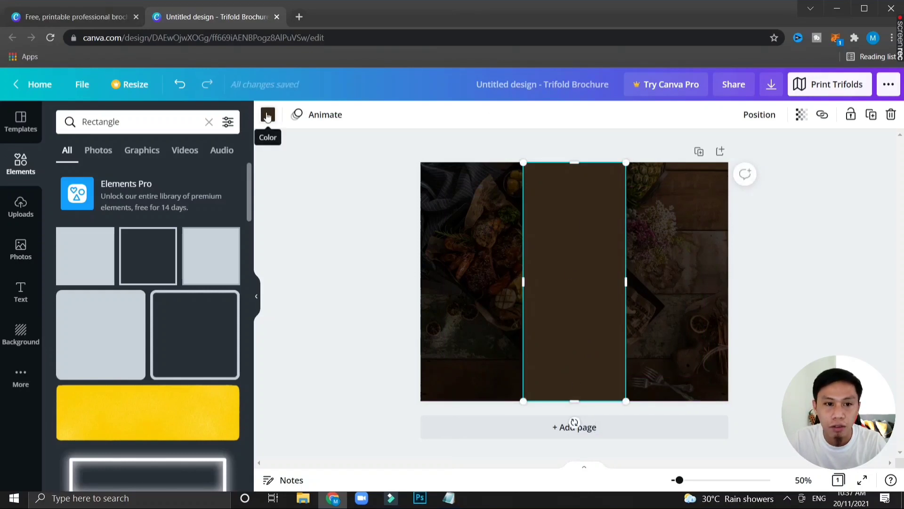
Step: Recolour the middle-panel rectangle gold using a 'gold' colour search
click(267, 116)
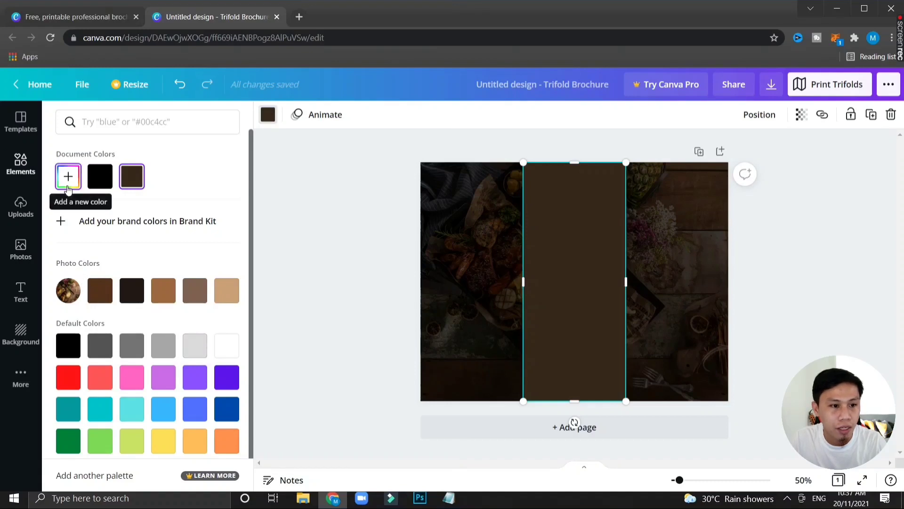
click(122, 126)
text(go)
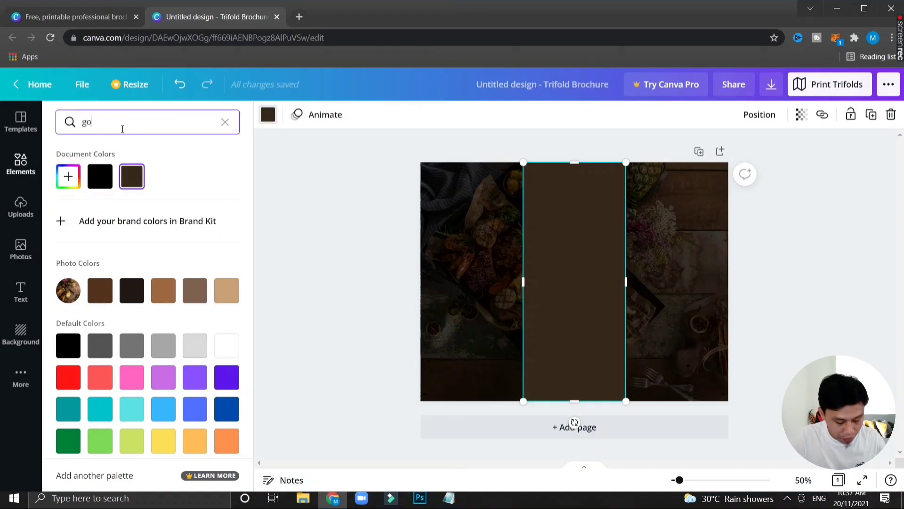
text(ld)
click(69, 179)
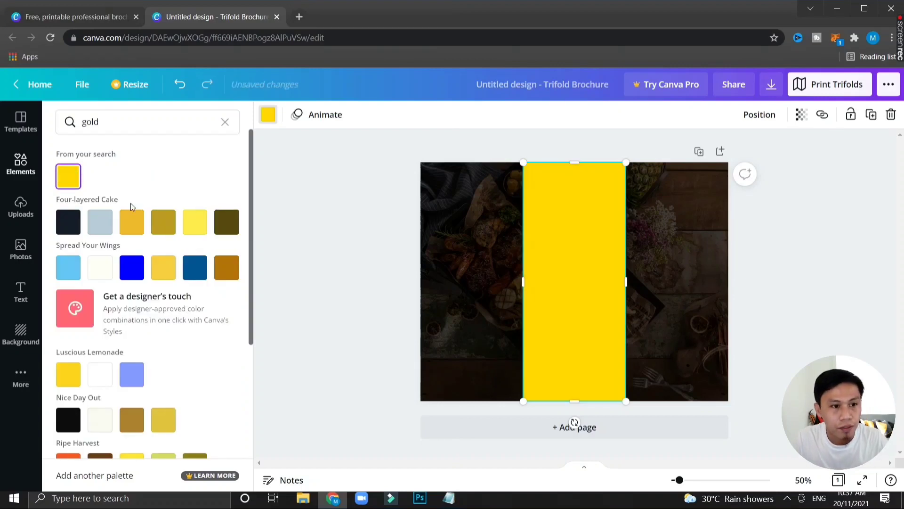
click(805, 218)
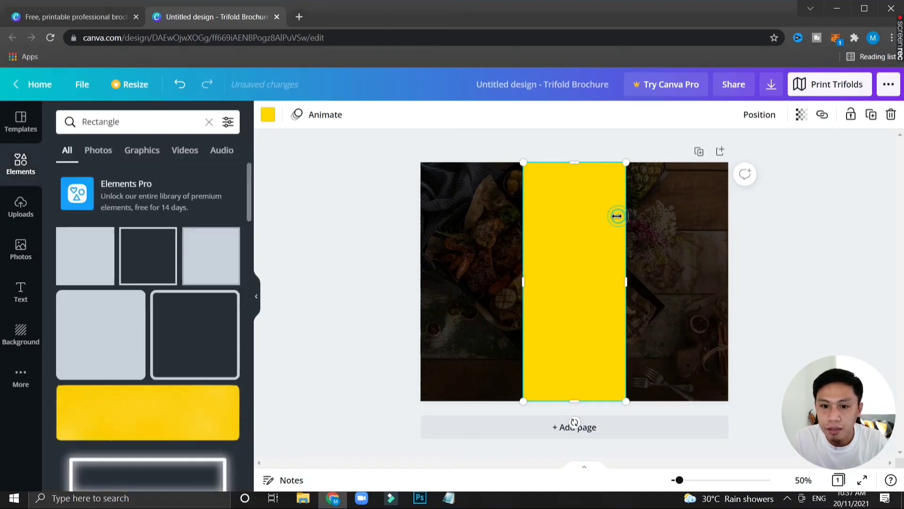
Step: Set the gold rectangle's transparency to 25
click(803, 118)
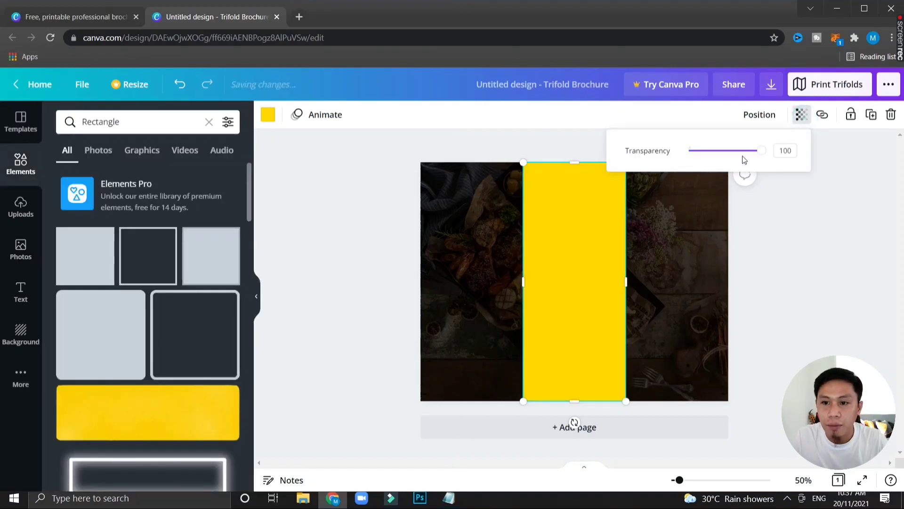
drag(757, 159, 712, 158)
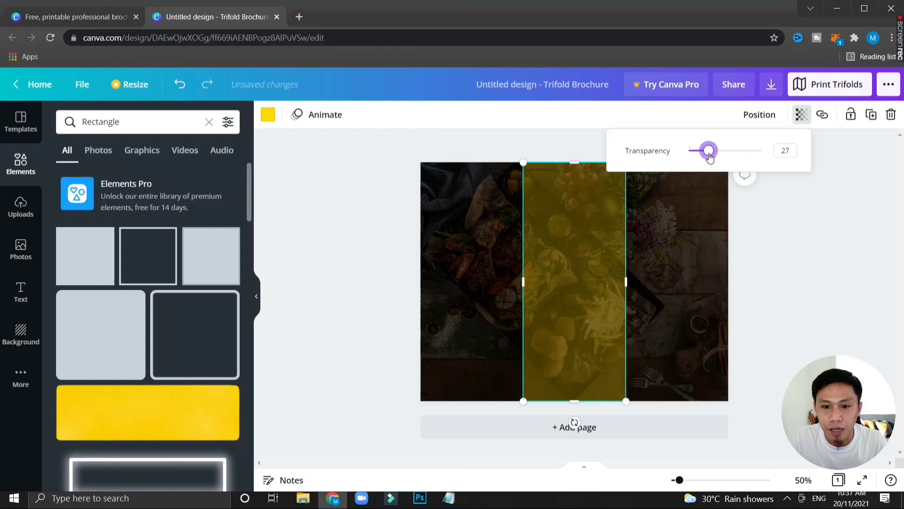
drag(710, 158, 708, 158)
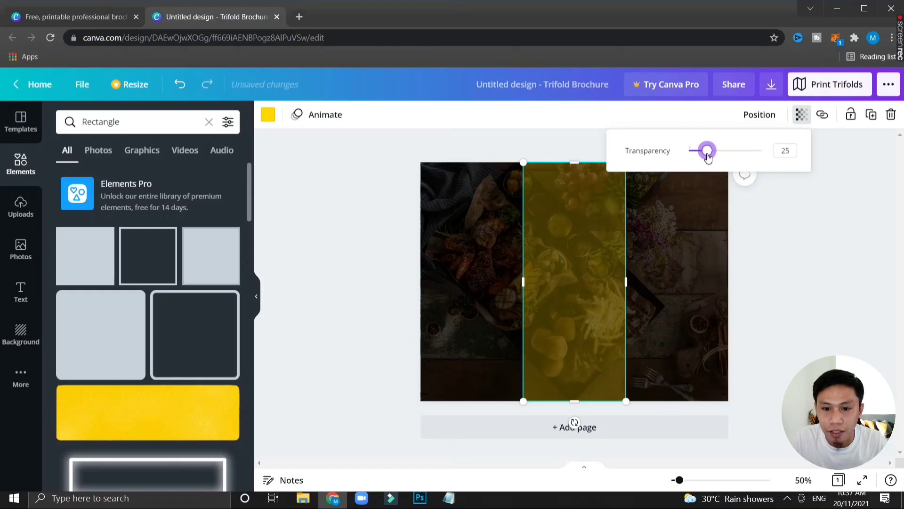
click(789, 252)
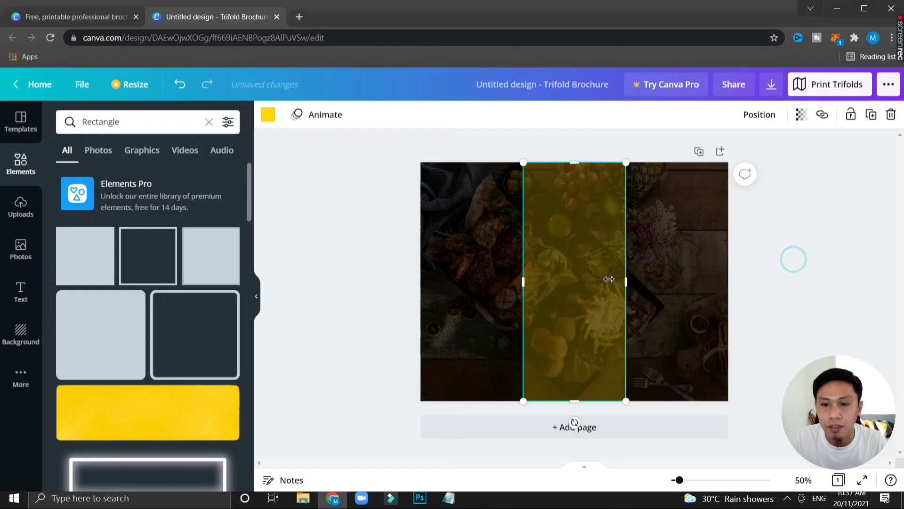
click(375, 214)
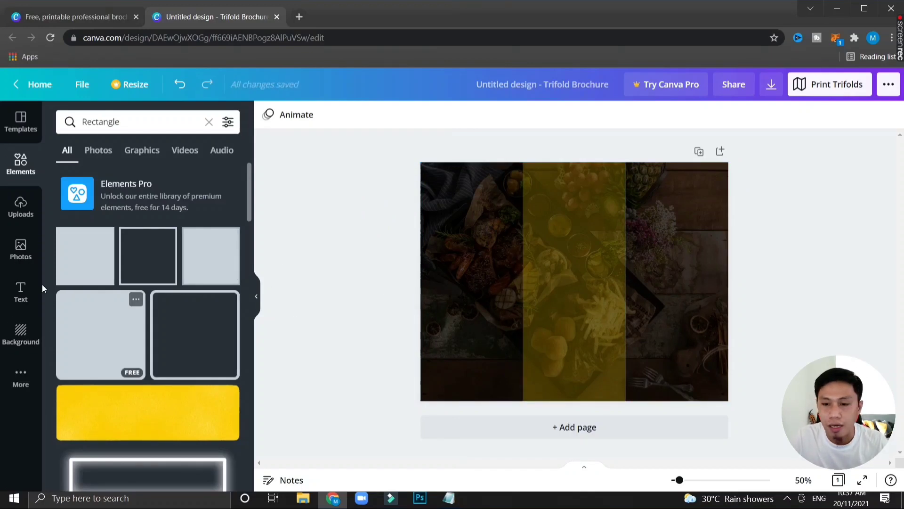
click(28, 296)
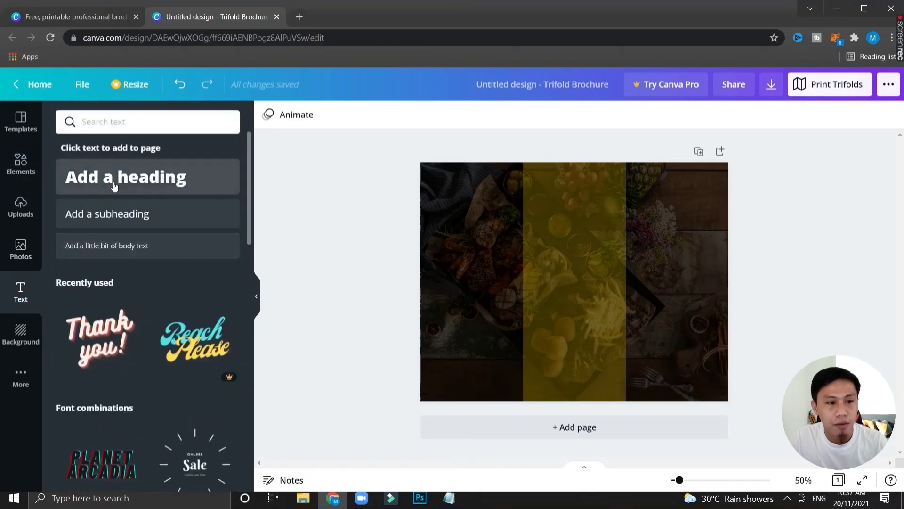
Step: Add a 'Catering' heading, shrink it slightly and move it into the right panel
click(122, 180)
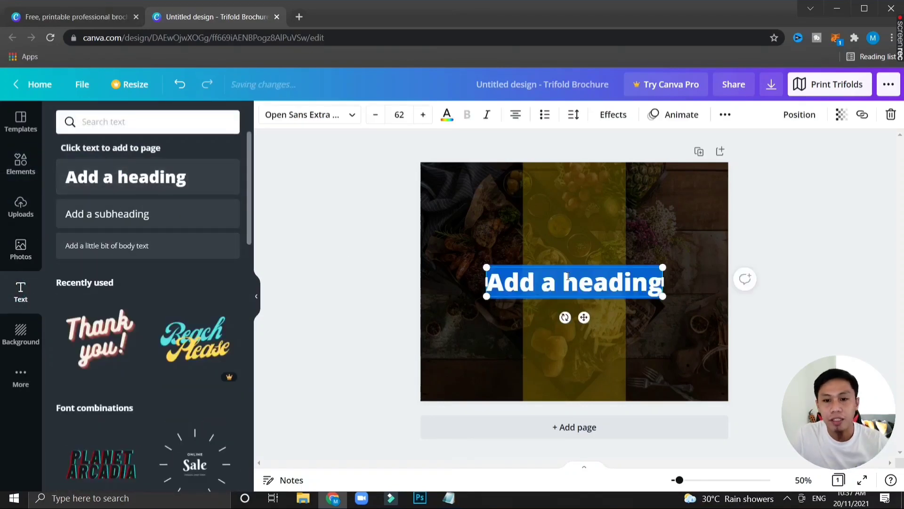
text(Ca)
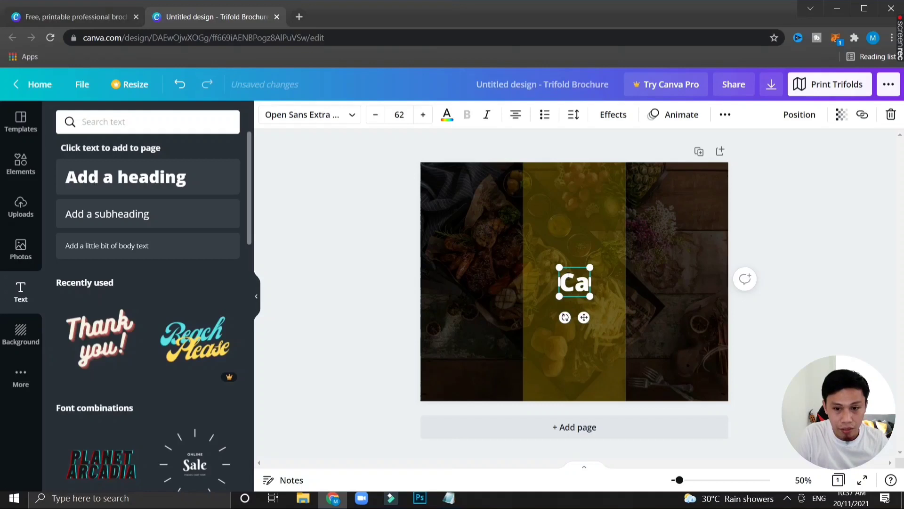
text(tering)
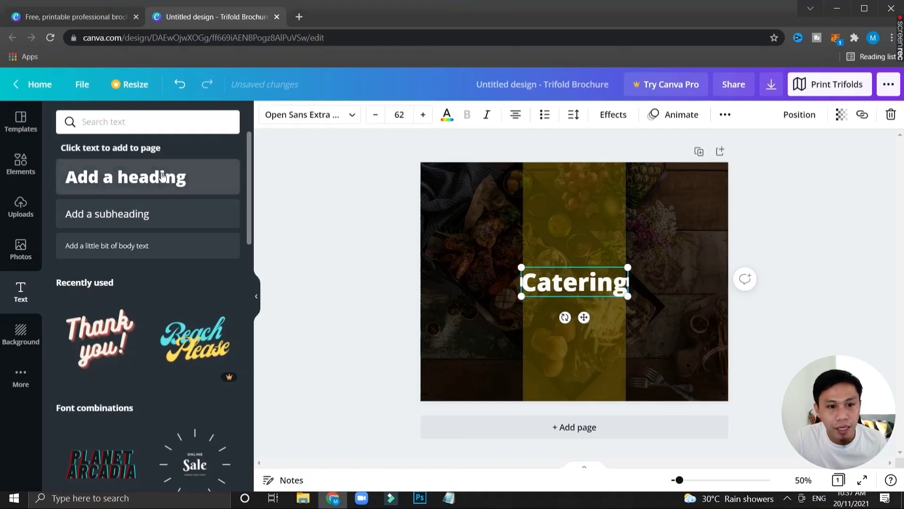
drag(520, 297, 539, 291)
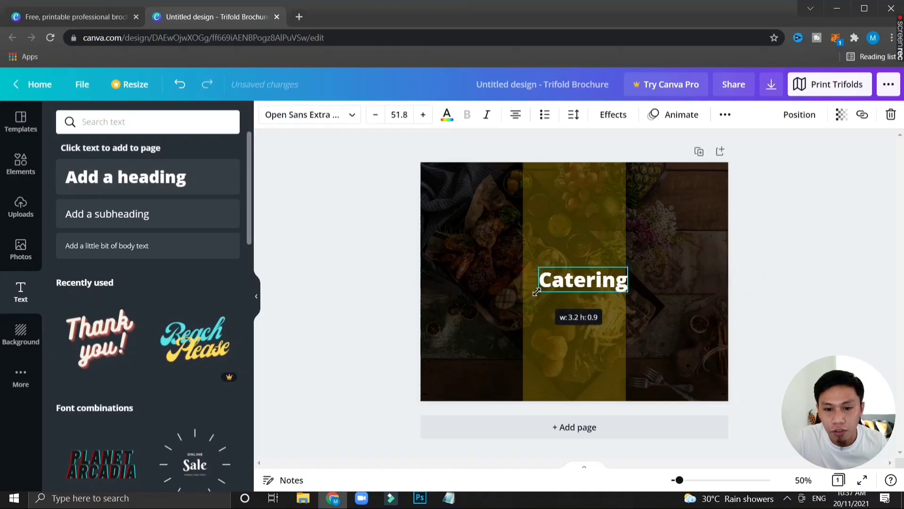
drag(593, 312, 692, 303)
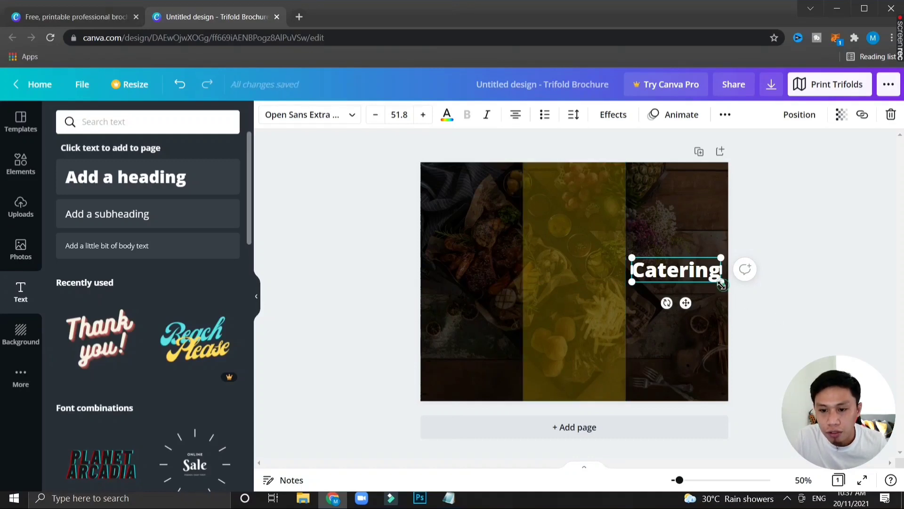
mouse_move(721, 284)
mouse_down()
mouse_move(711, 279)
mouse_move(683, 303)
mouse_up()
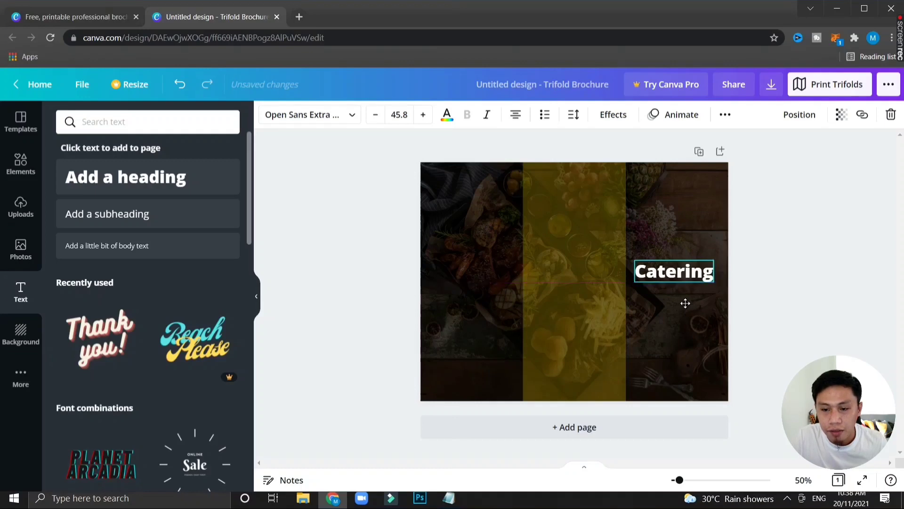
Step: Add a subheading reading 'Services' just below the Catering heading
click(133, 217)
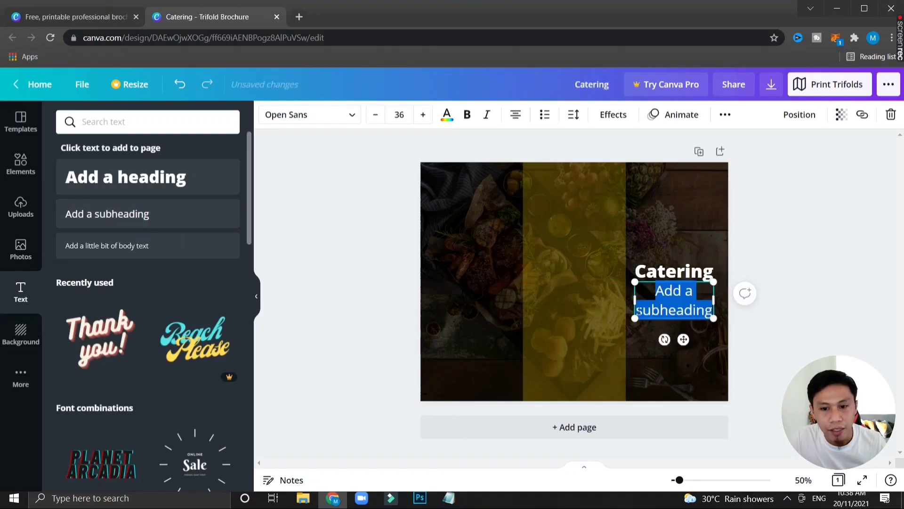
click(674, 308)
key(ctrl+a)
text(S)
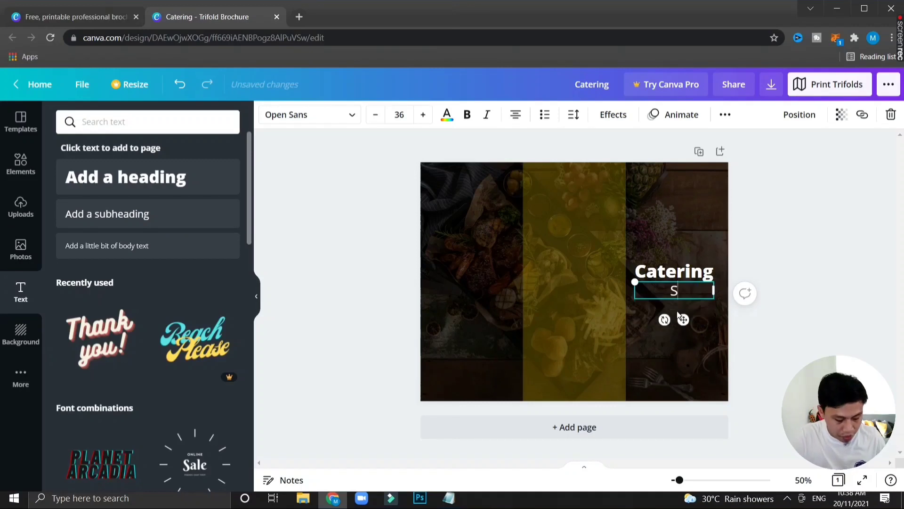
text(ervices)
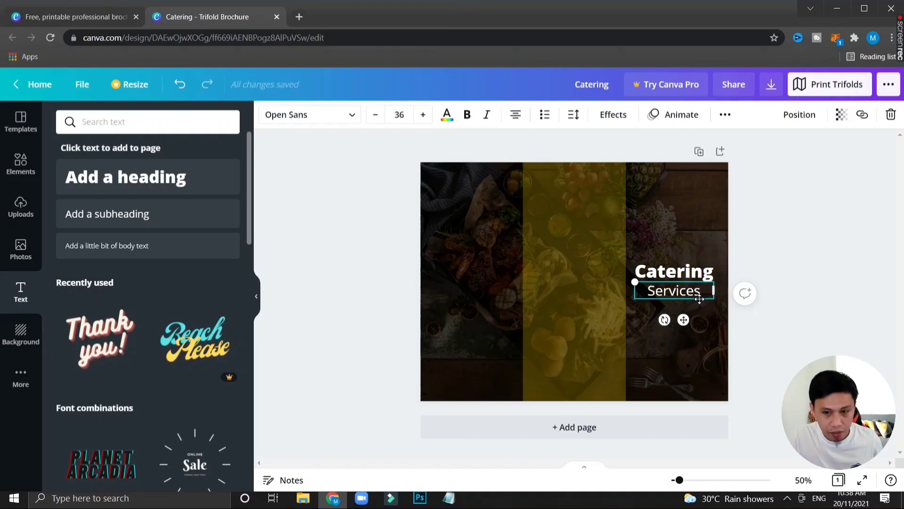
key(ctrl+a)
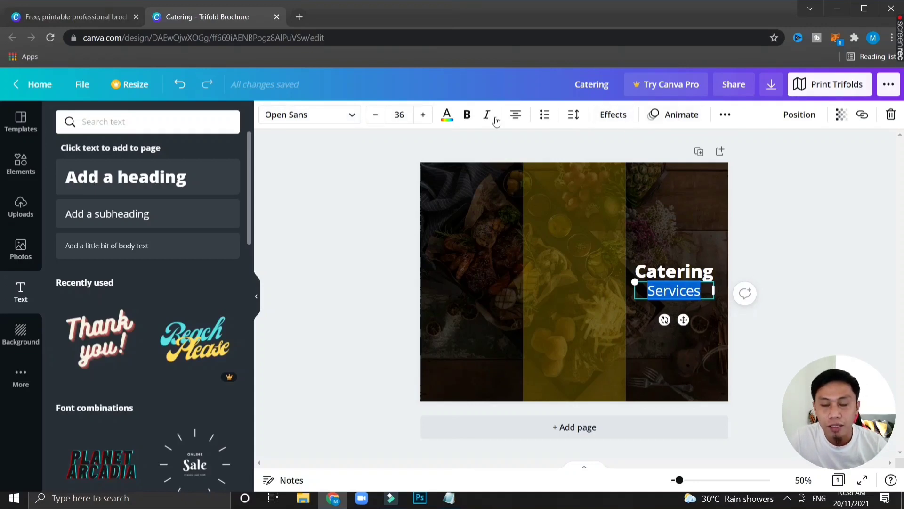
Step: Set Services to the Amsterdam Three script font and nudge it up and right toward Catering
click(351, 118)
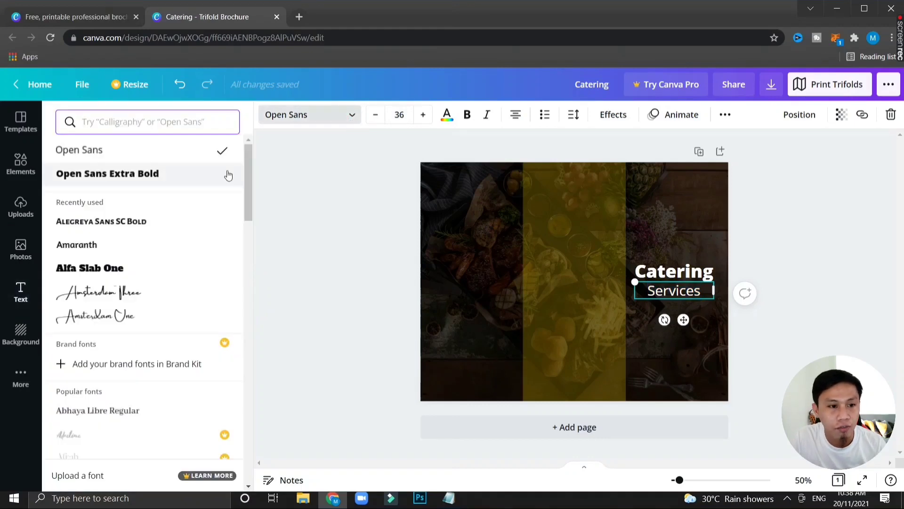
click(113, 316)
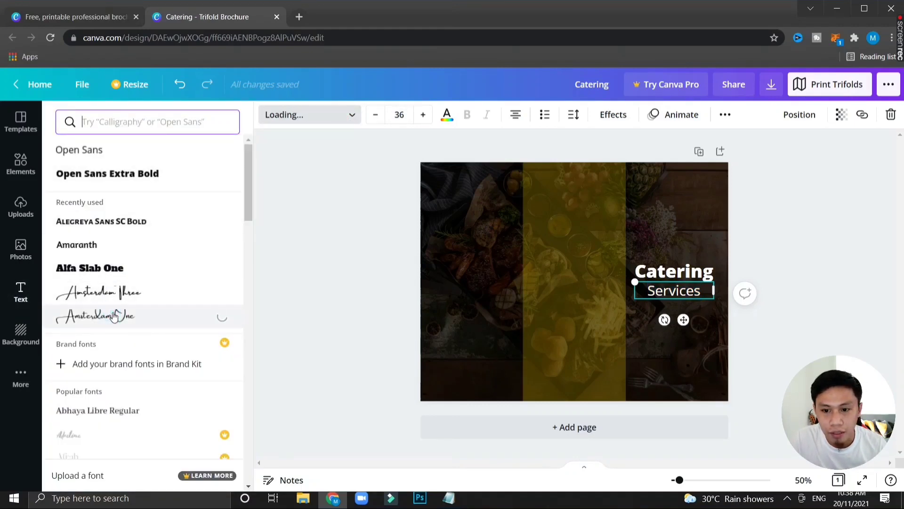
click(116, 291)
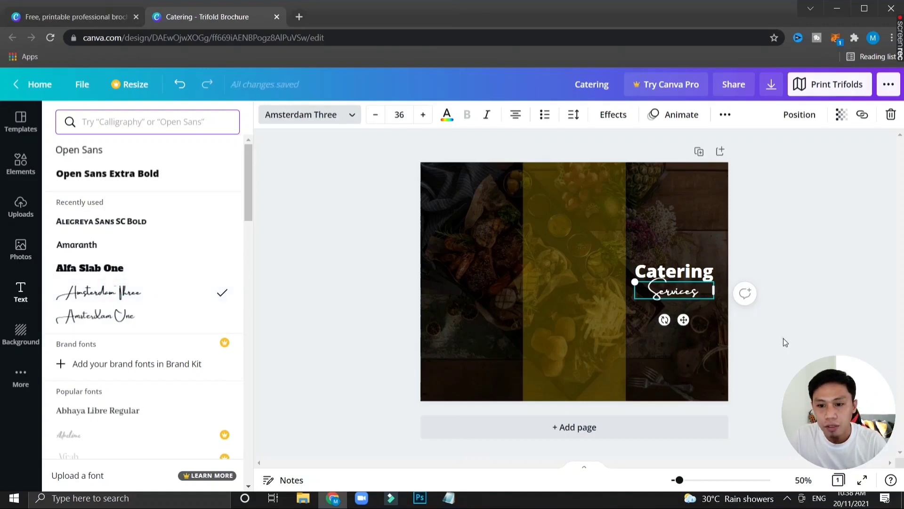
click(684, 319)
click(772, 326)
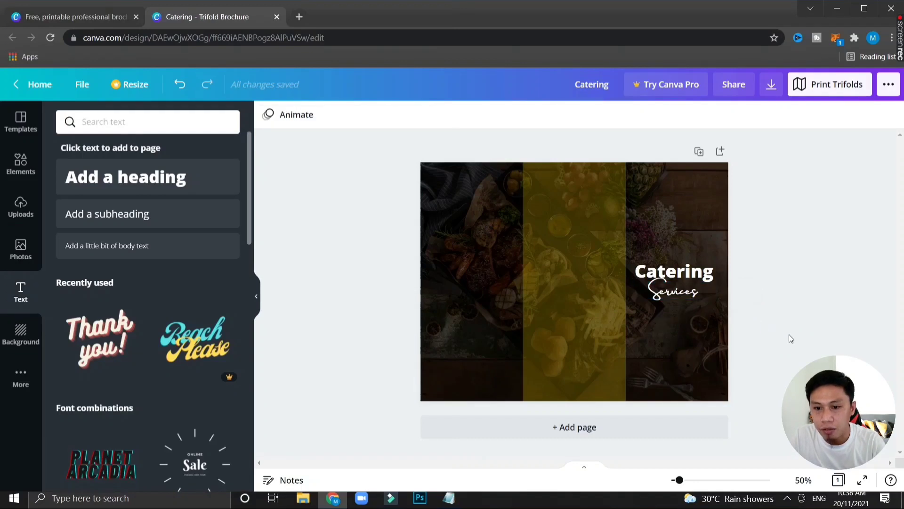
click(683, 296)
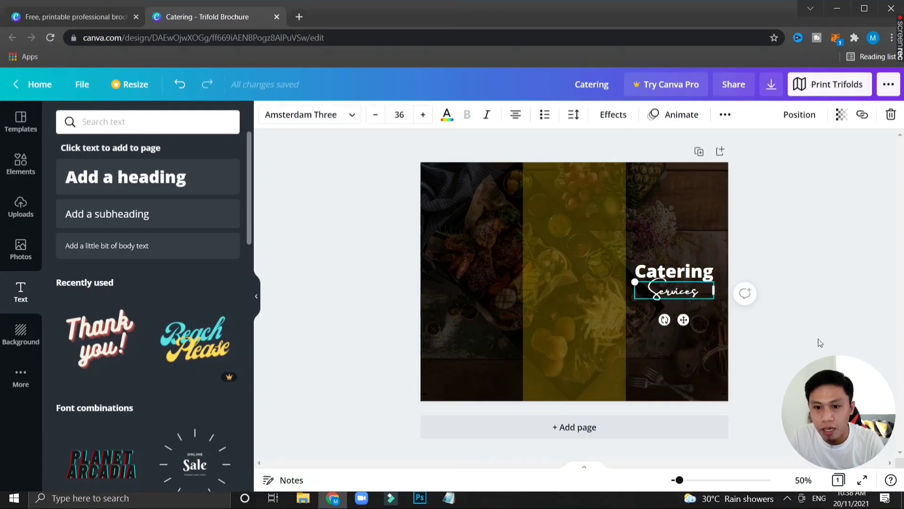
key(Up)
key(Up)
key(Up)
key(Up)
key(Up)
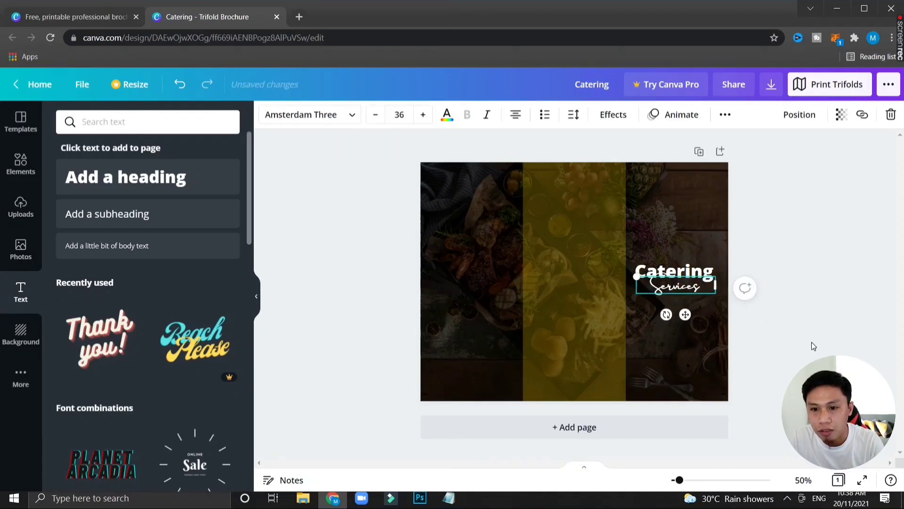
key(Up)
key(Up)
key(Up)
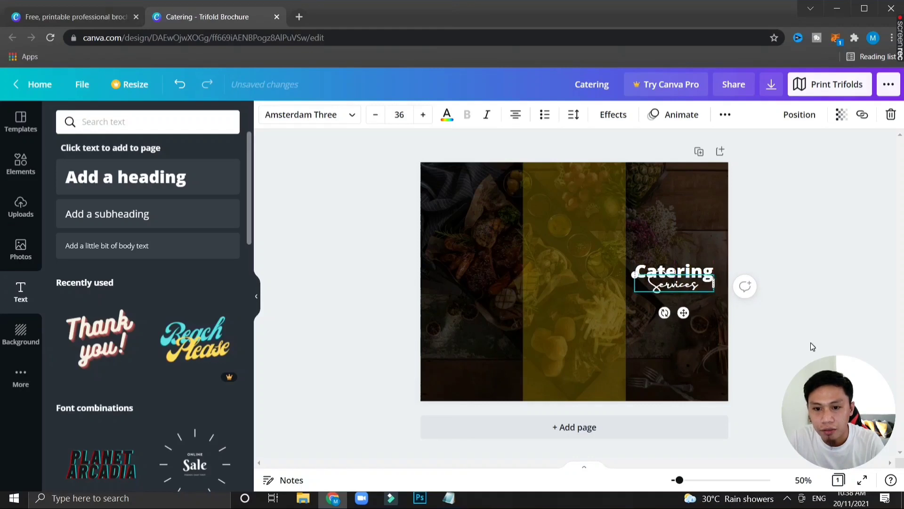
key(Right)
key(Right)
key(Right)
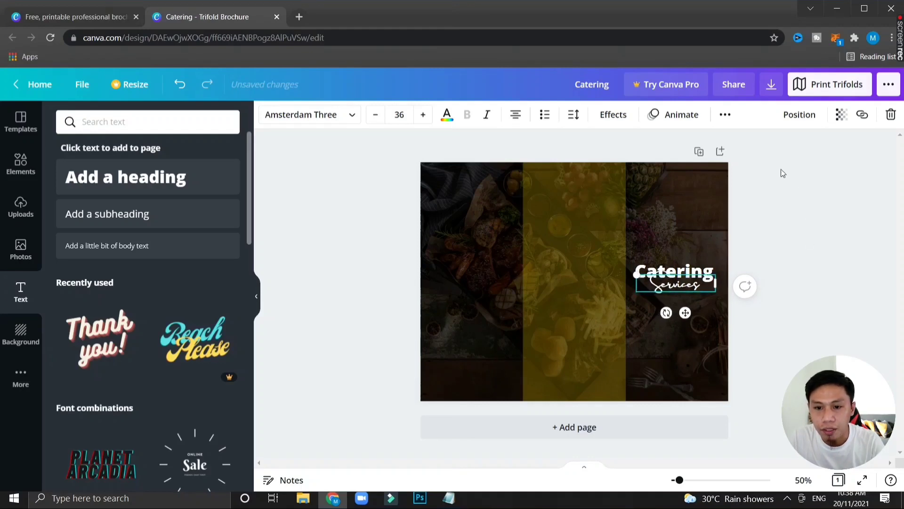
Step: Send the Services text one layer backward behind the Catering title
click(810, 122)
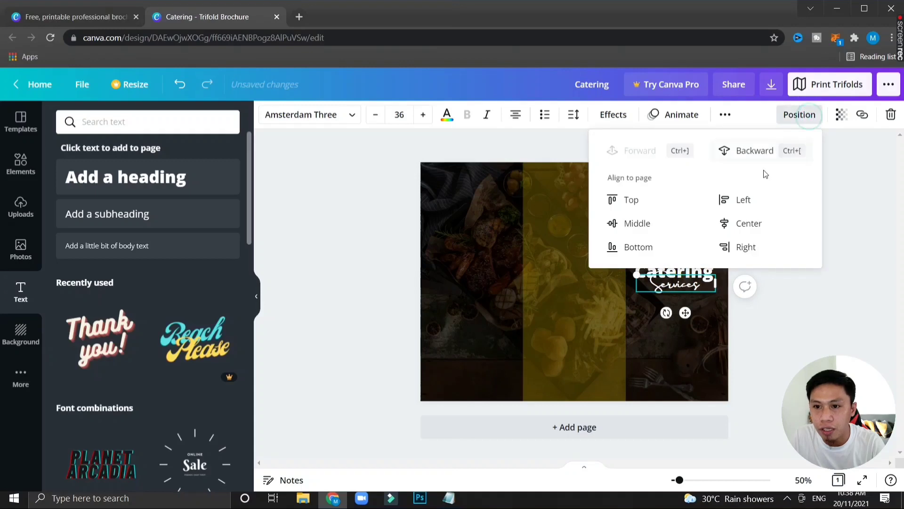
click(740, 156)
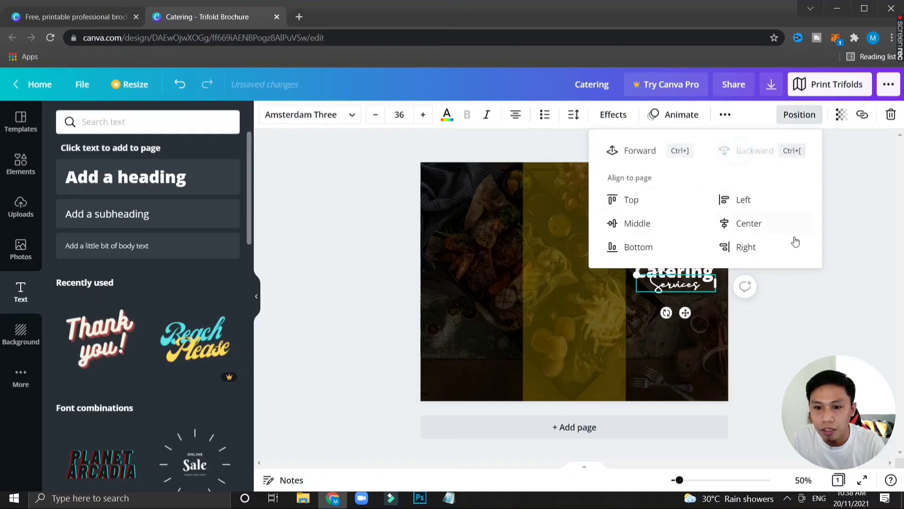
click(389, 269)
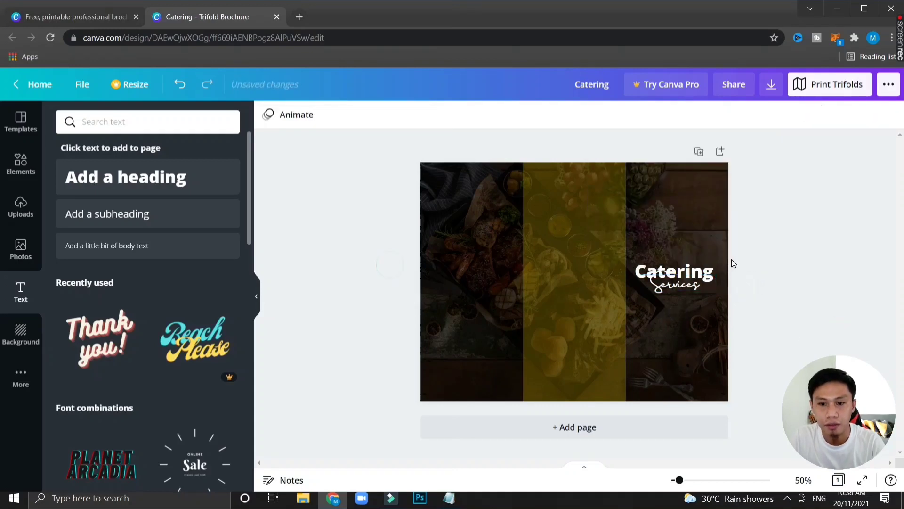
click(700, 277)
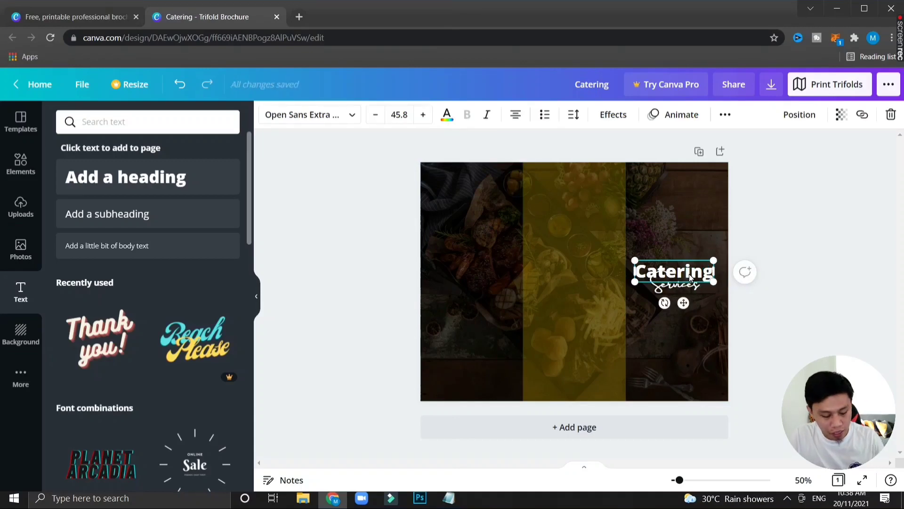
Step: Colour the Catering heading yellow #ffd700, leaving Services white
double_click(688, 273)
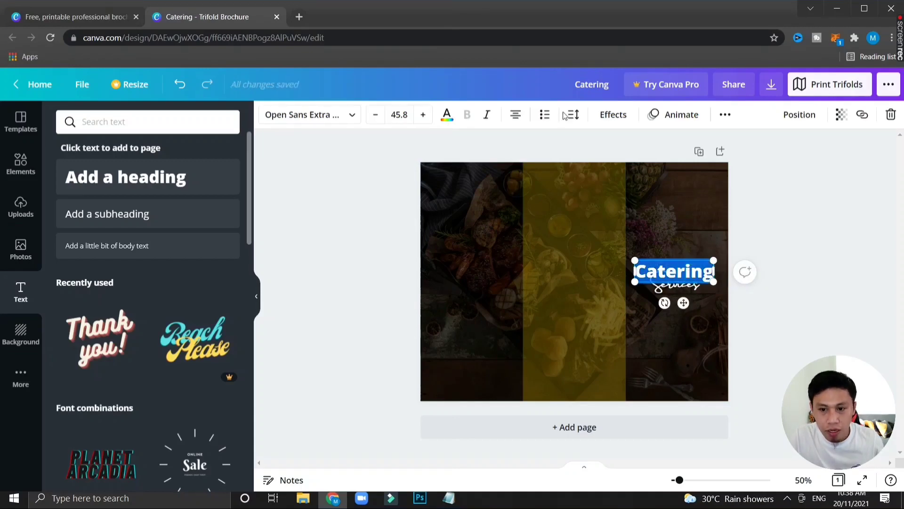
click(446, 118)
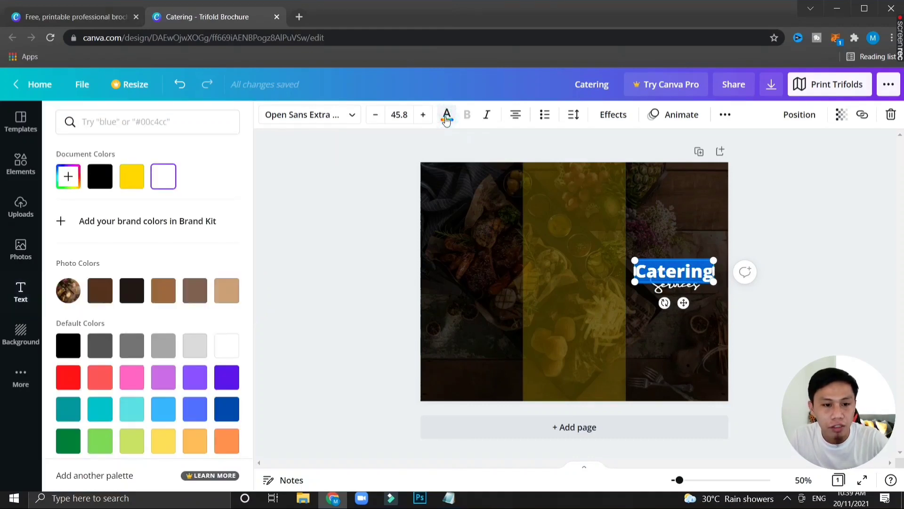
click(130, 184)
click(311, 191)
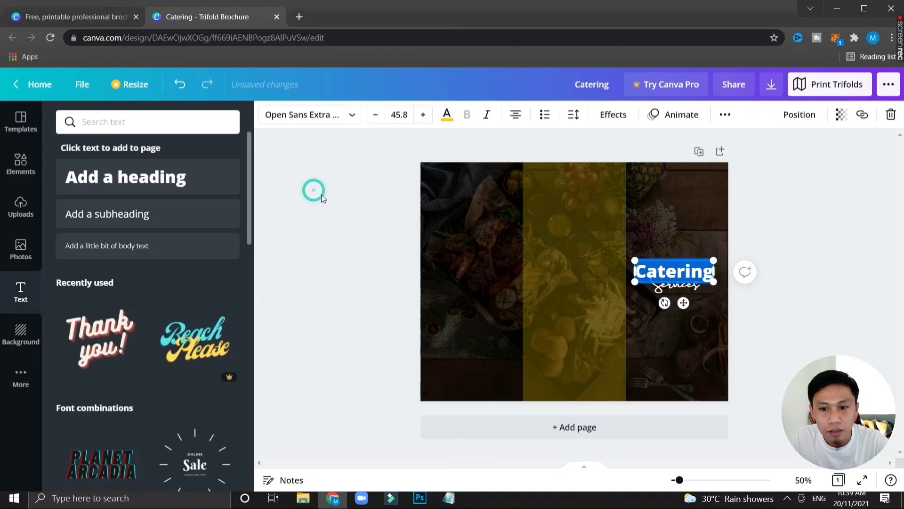
click(803, 284)
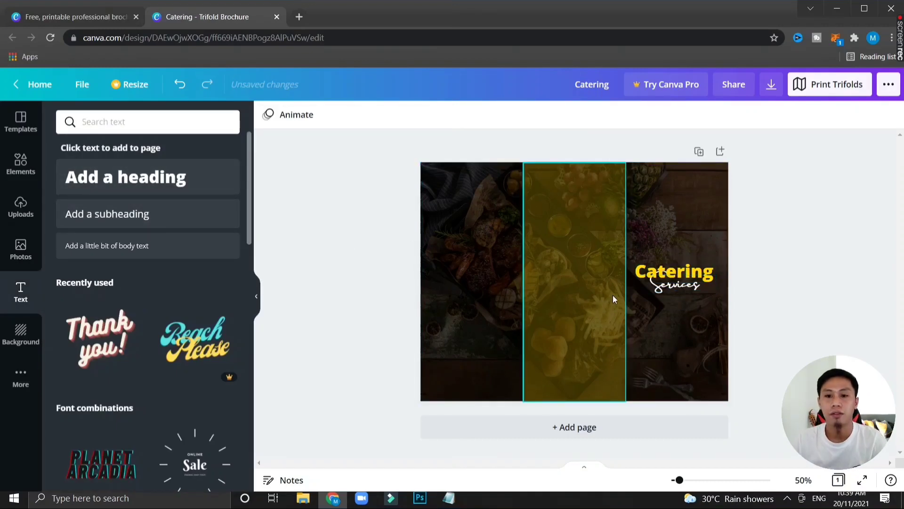
click(664, 286)
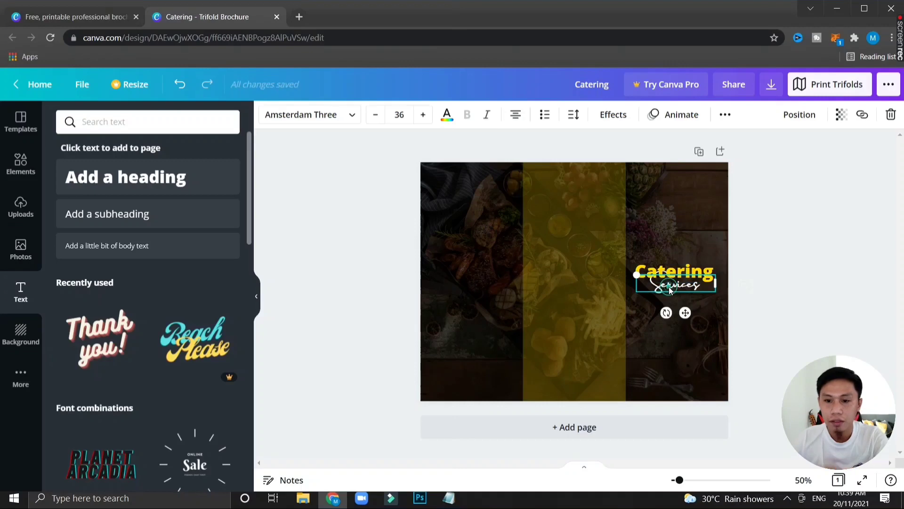
click(778, 308)
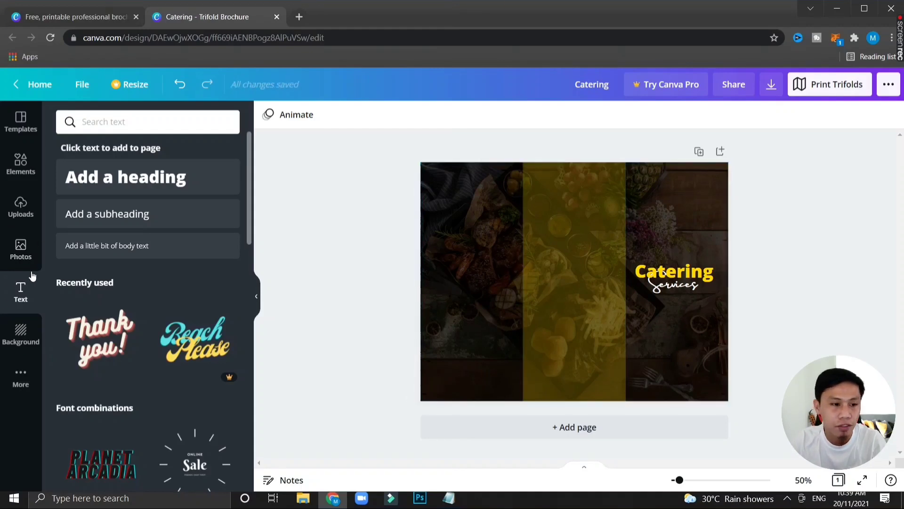
Step: Search the stock photo library for 'catering' after backing out of Uploads
click(24, 252)
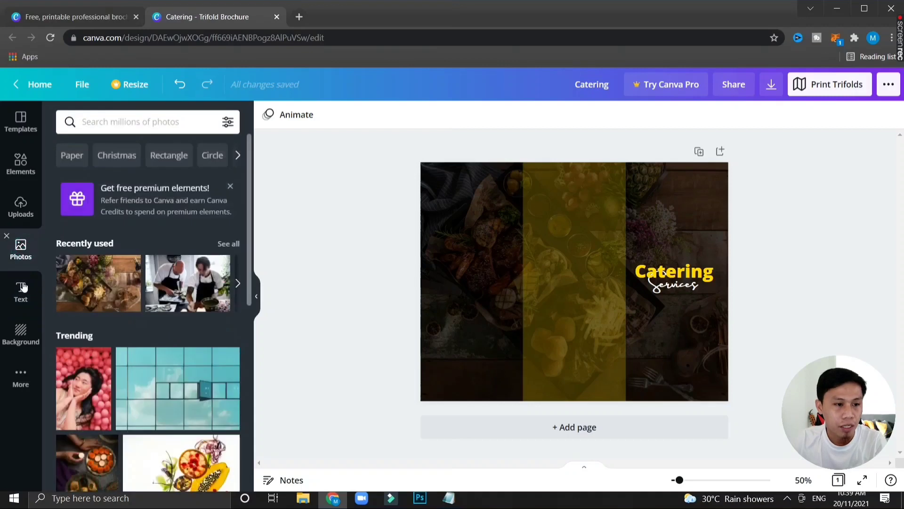
click(21, 207)
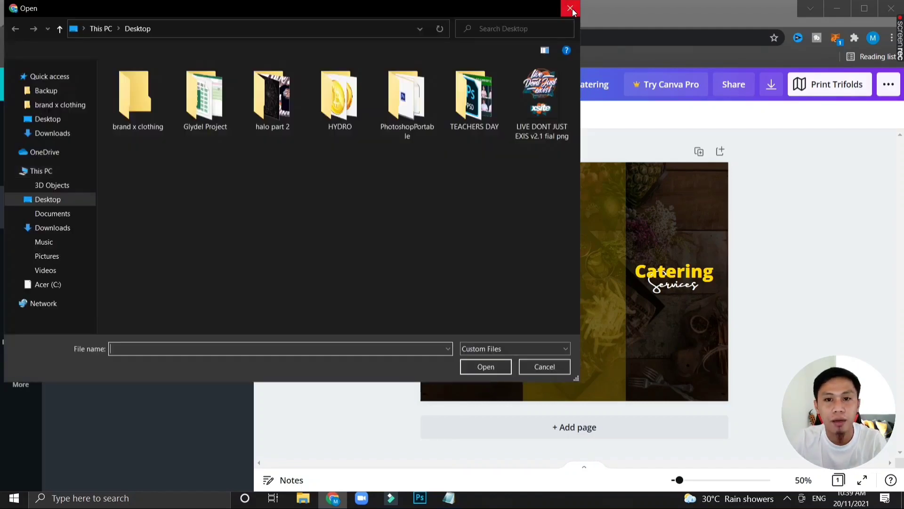
click(571, 9)
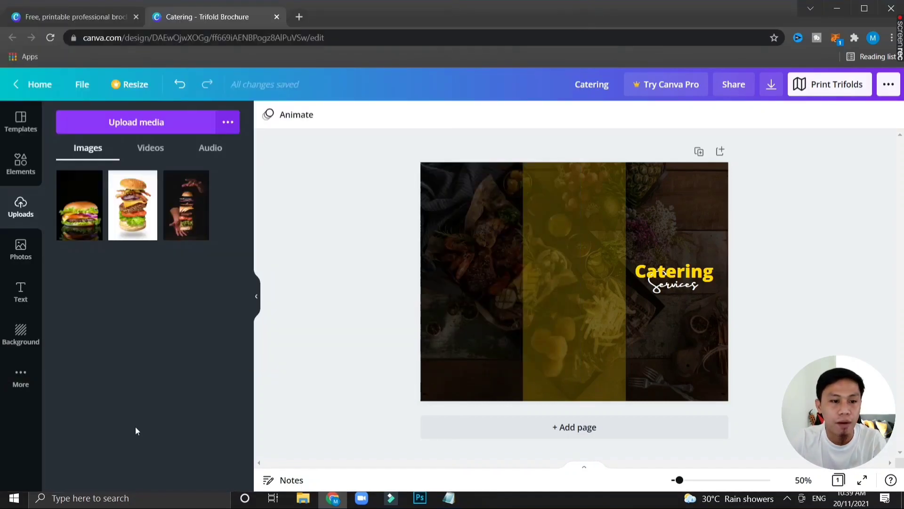
click(20, 258)
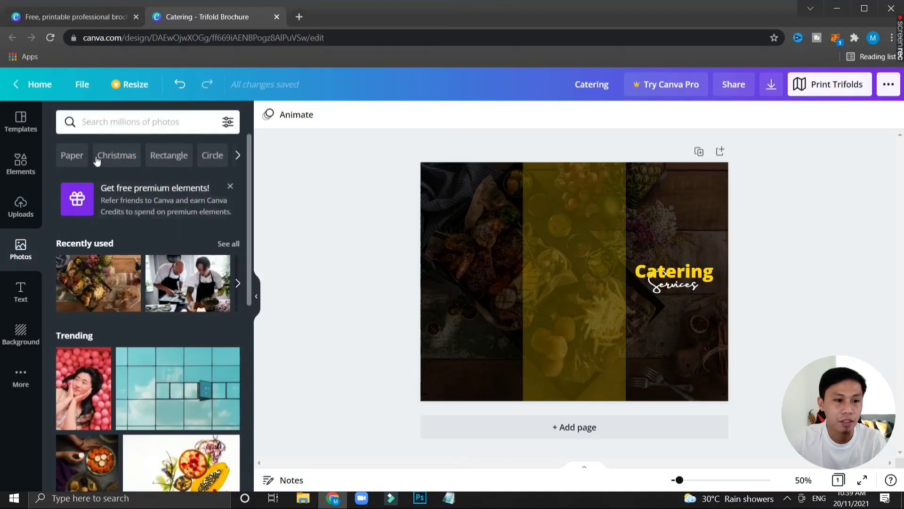
mouse_move(188, 282)
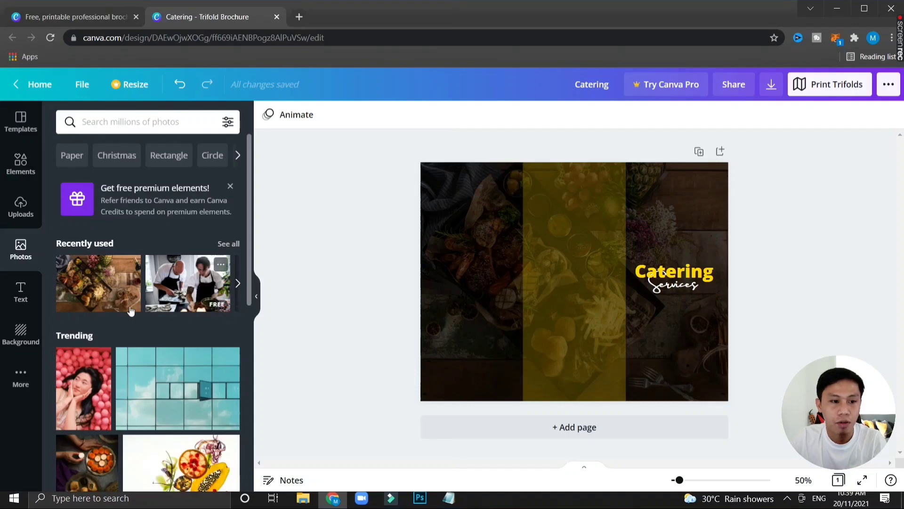
click(122, 127)
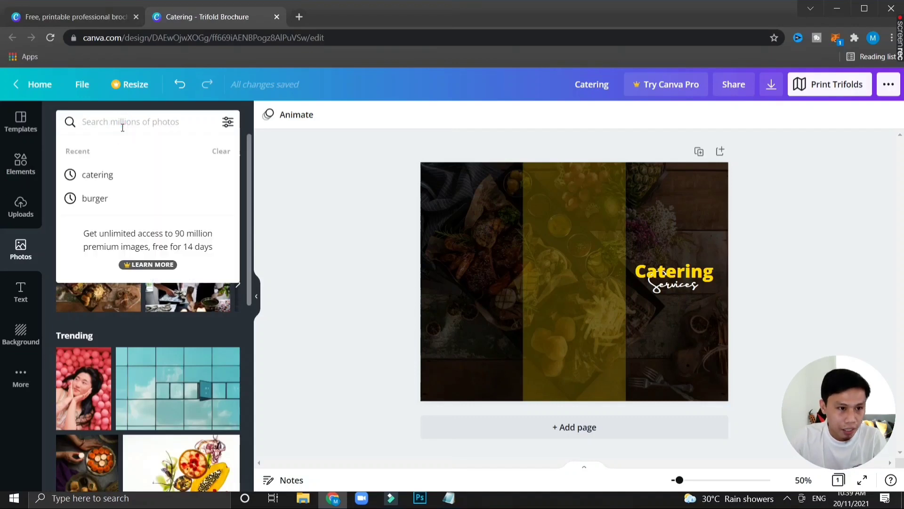
click(95, 175)
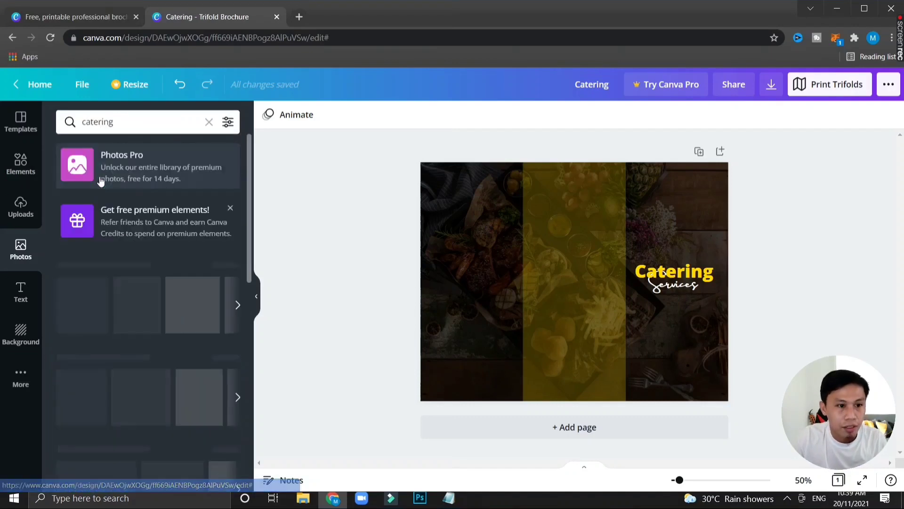
Step: Scroll through the catering photo results
scroll(208, 319, down, 1)
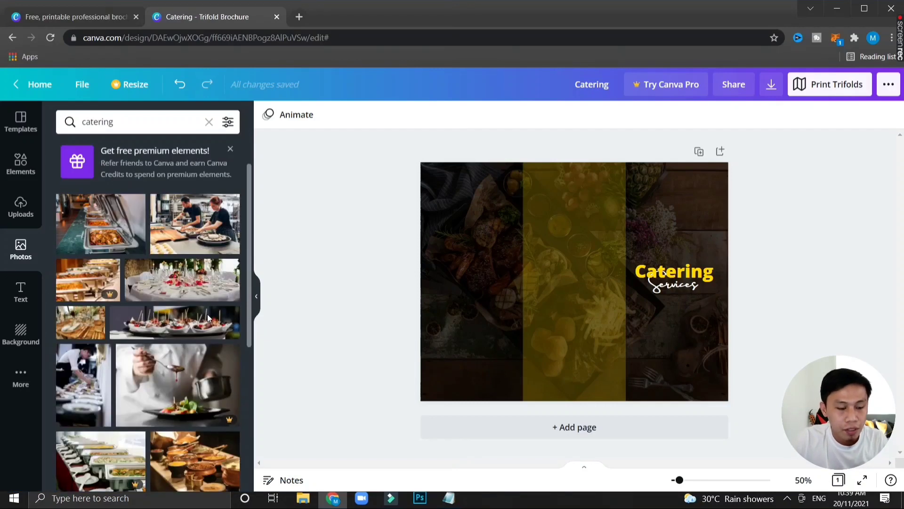
scroll(238, 372, down, 2)
scroll(208, 362, down, 2)
scroll(177, 351, down, 1)
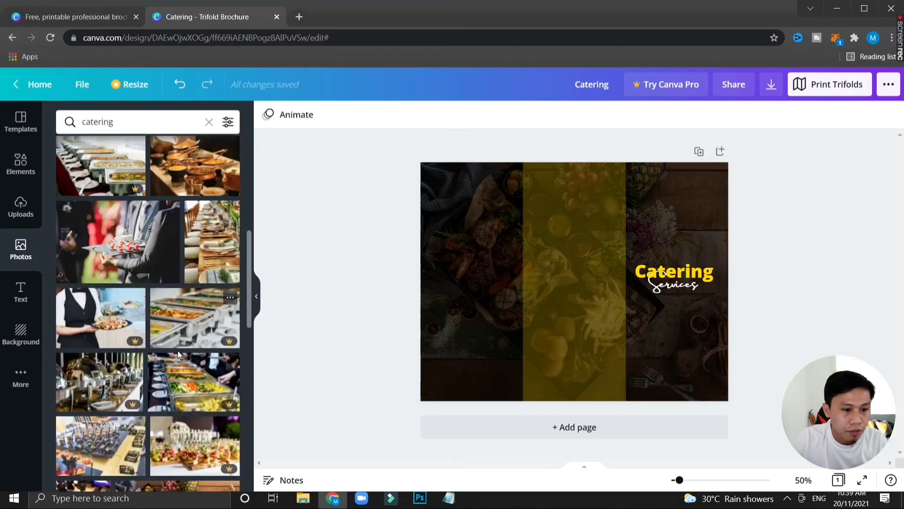
scroll(141, 282, down, 2)
scroll(174, 315, down, 1)
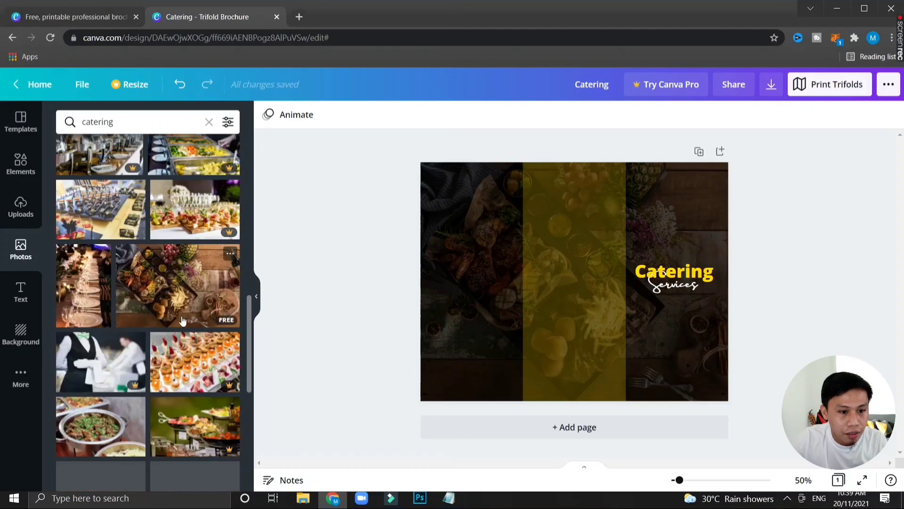
scroll(181, 322, down, 2)
scroll(136, 311, down, 1)
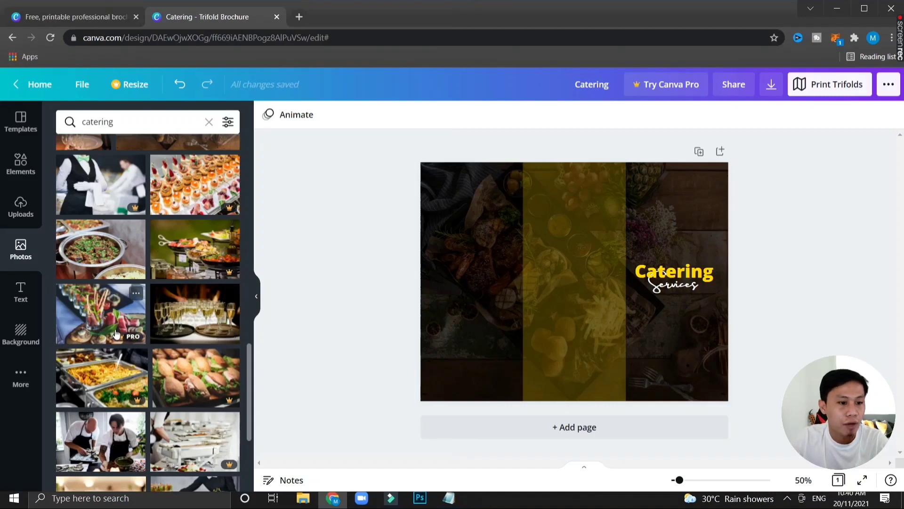
scroll(118, 332, down, 1)
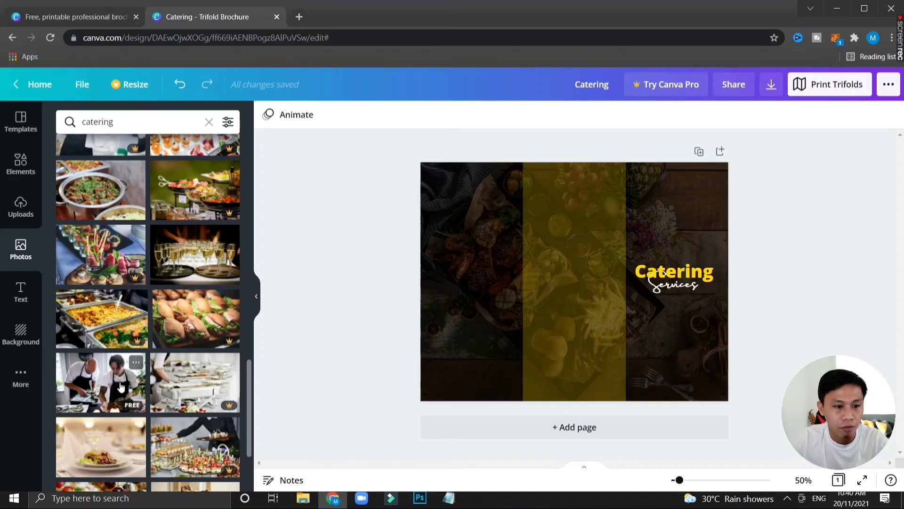
Step: Add the two-chefs photo and size it across the top of the left panel
drag(157, 384, 131, 386)
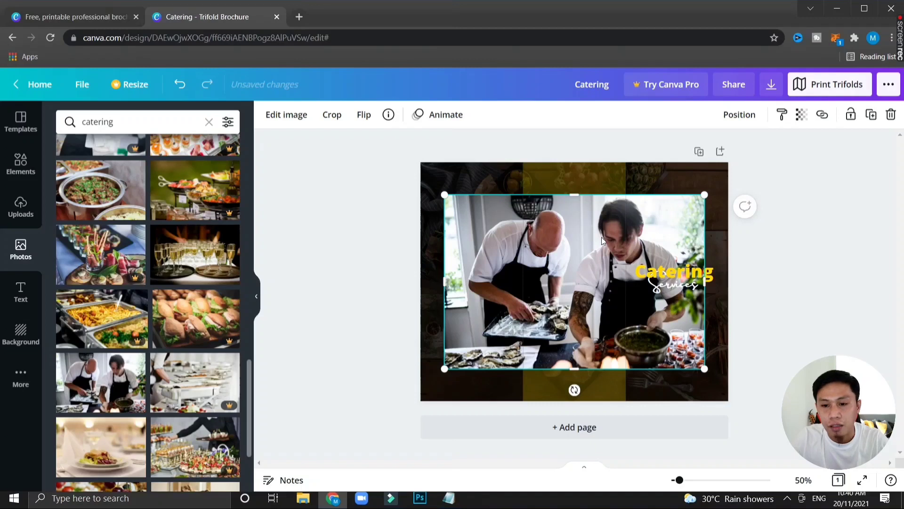
drag(589, 233, 589, 211)
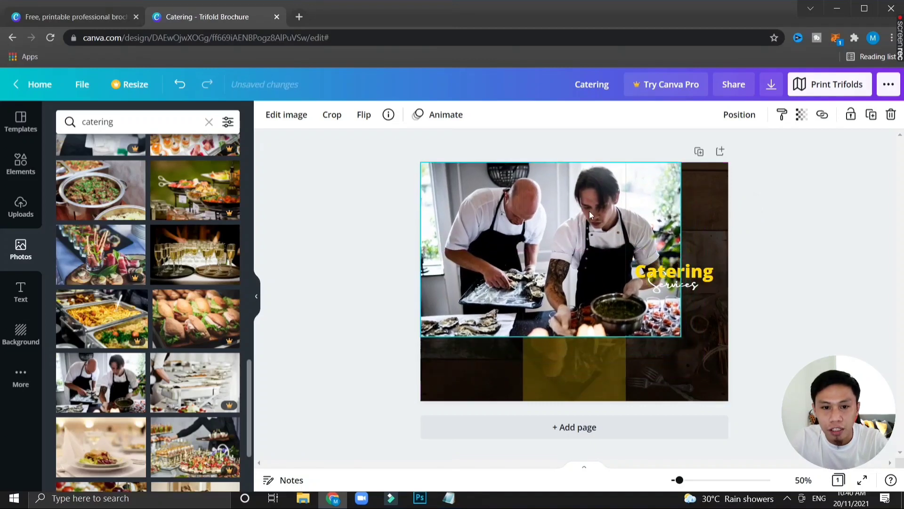
drag(682, 337, 516, 248)
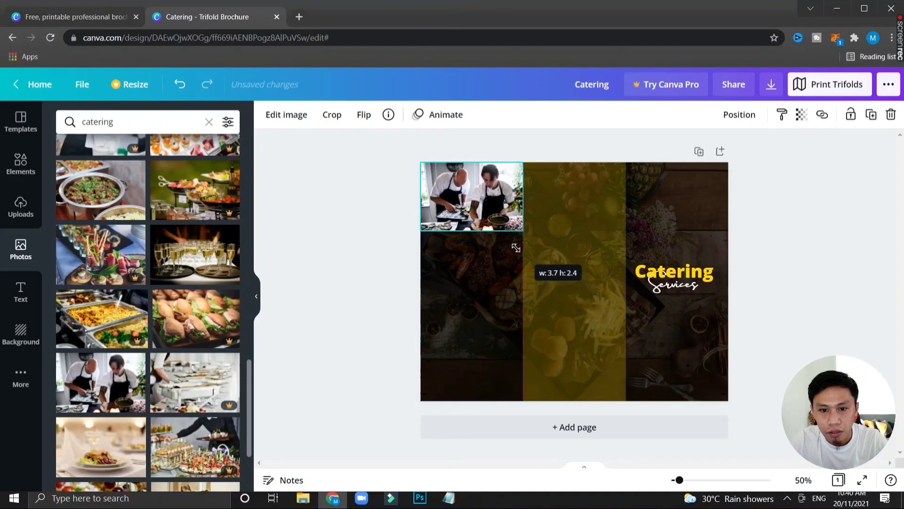
click(358, 262)
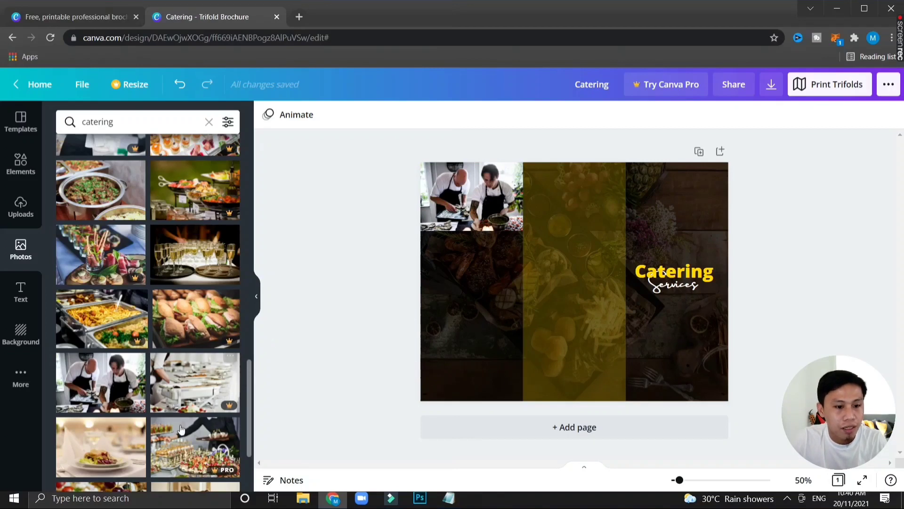
Step: Try a food-serving photo in the left panel, then delete it
click(193, 439)
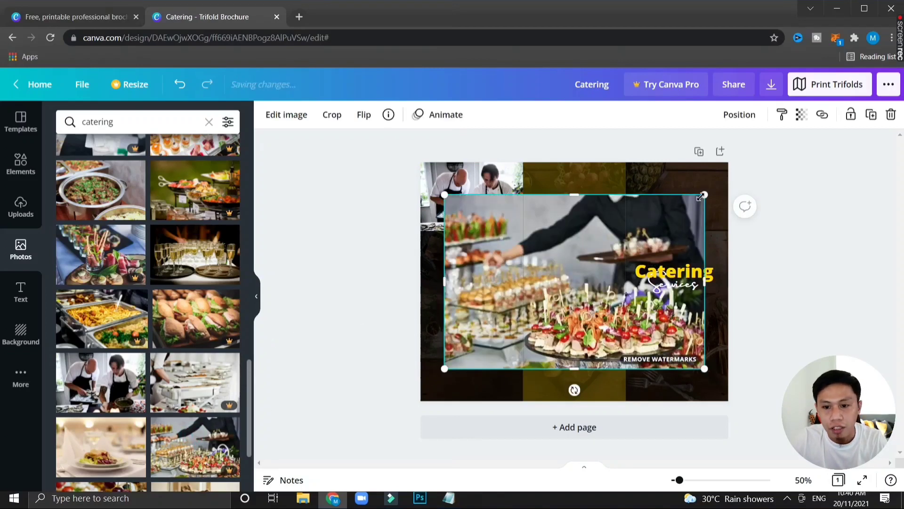
drag(699, 197, 647, 230)
drag(636, 310, 612, 322)
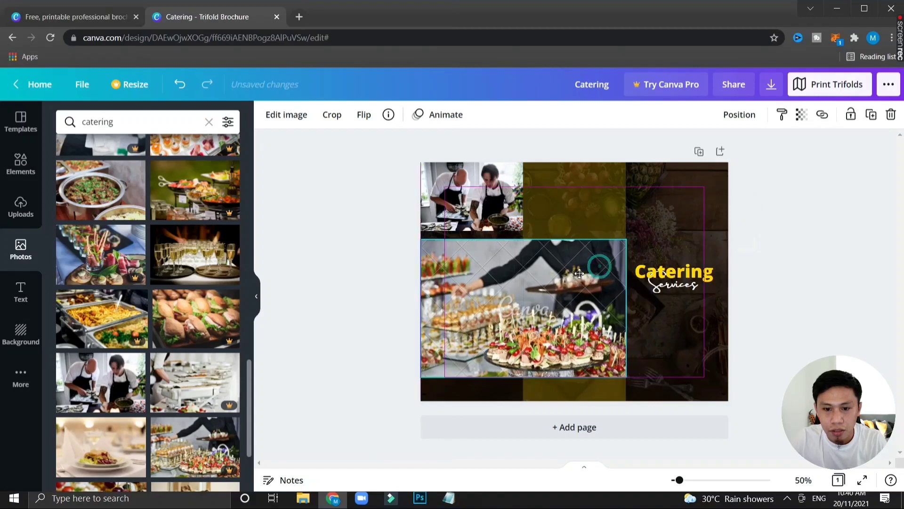
key(Delete)
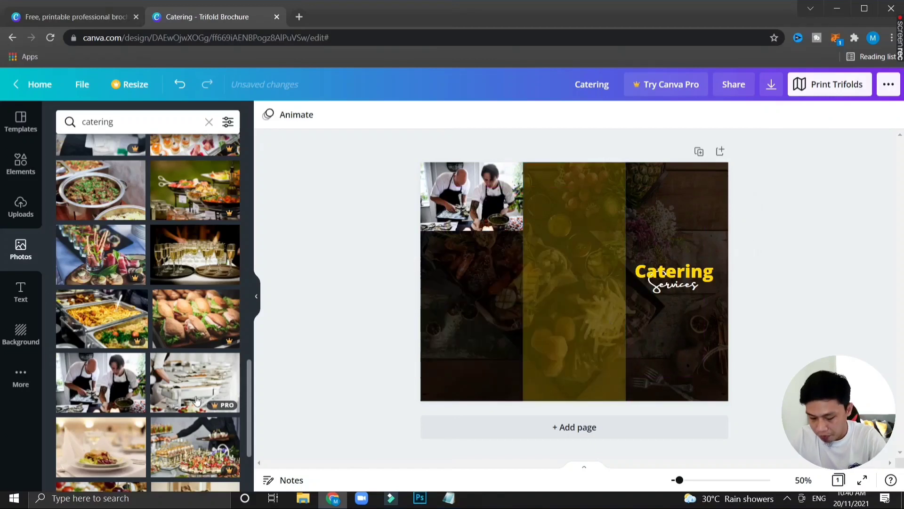
scroll(191, 374, down, 3)
scroll(191, 376, down, 2)
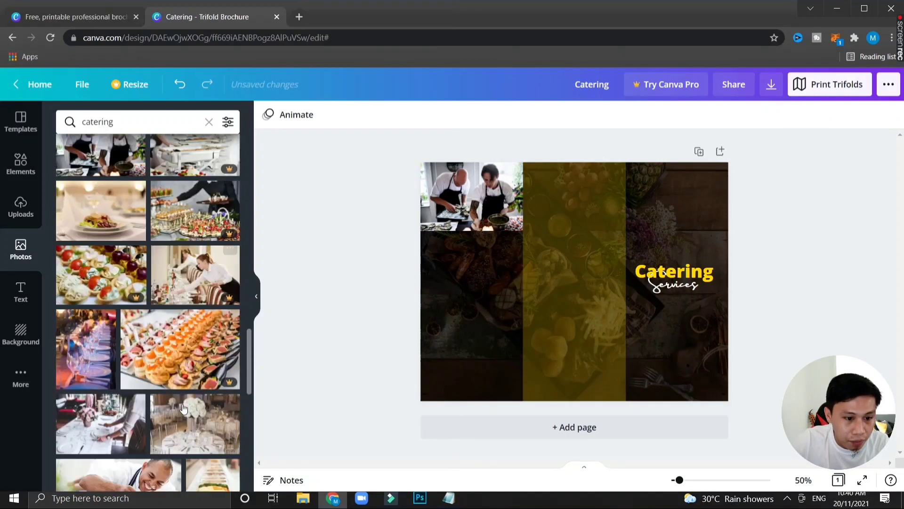
scroll(110, 357, down, 1)
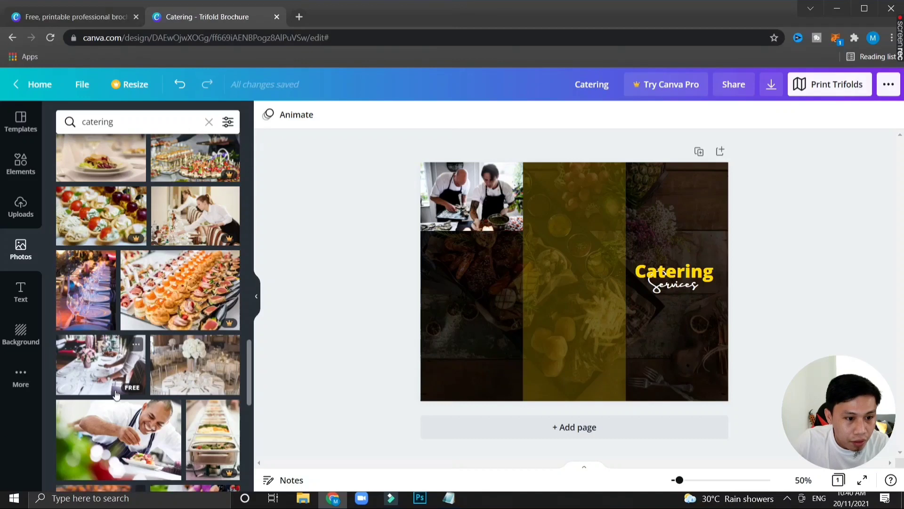
Step: Add the smiling chef photo, shrink it and fit it along the left panel's bottom
click(130, 428)
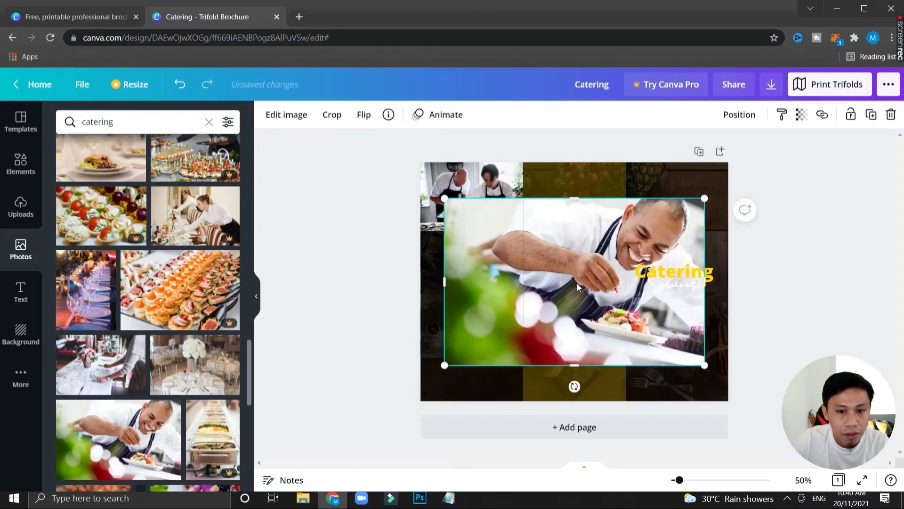
drag(678, 213, 612, 254)
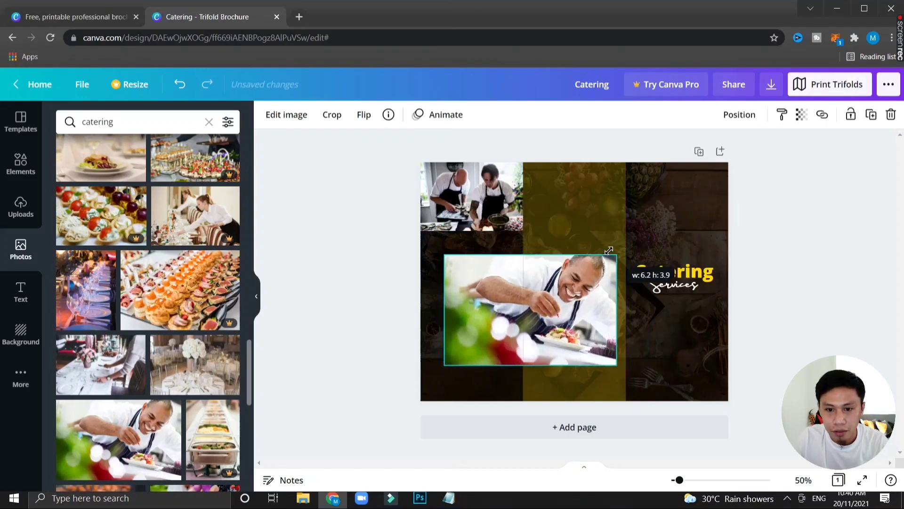
mouse_move(591, 288)
mouse_down()
mouse_move(574, 292)
mouse_move(566, 325)
mouse_up()
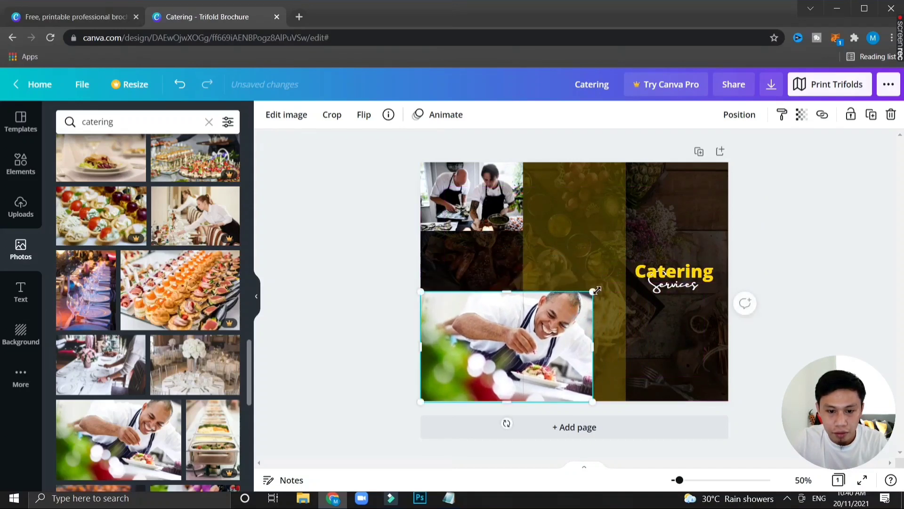
mouse_move(593, 293)
mouse_down()
mouse_move(518, 319)
mouse_move(514, 347)
mouse_up()
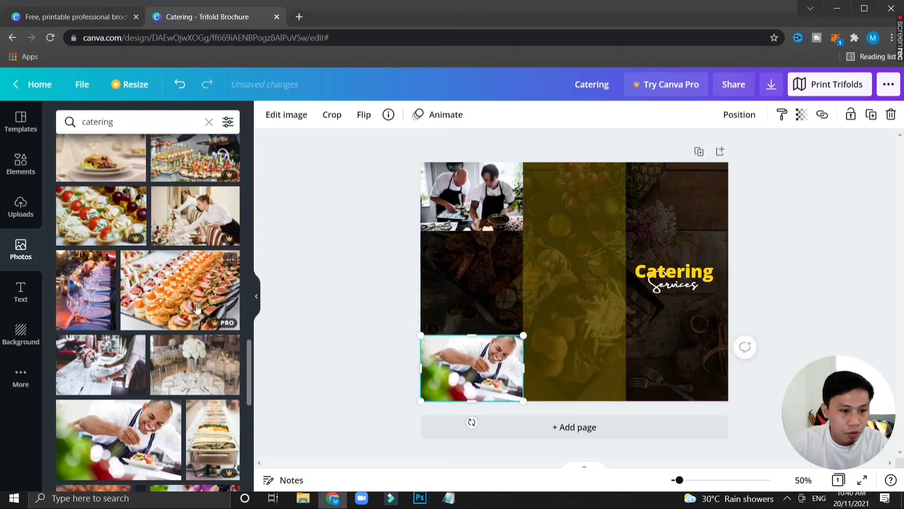
scroll(206, 253, down, 3)
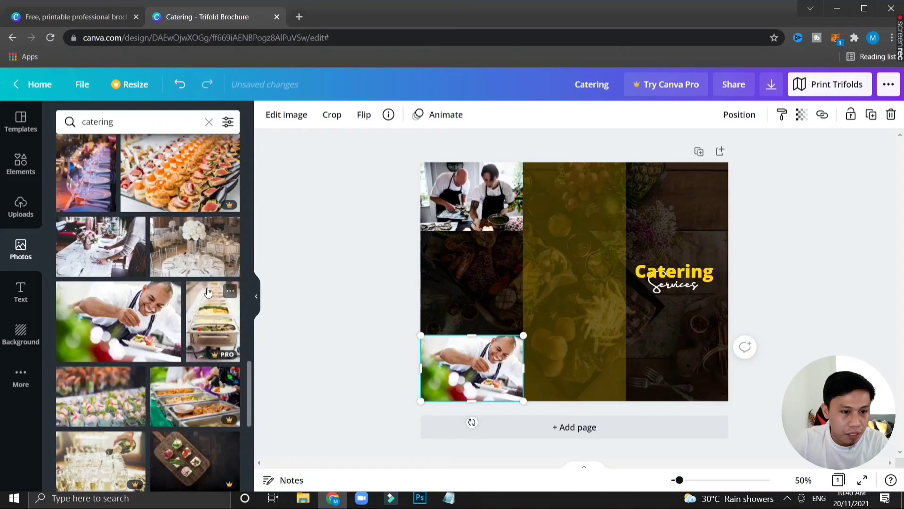
Step: Add the white-flower table photo and stretch it to fill the gap between the chef photos
click(214, 252)
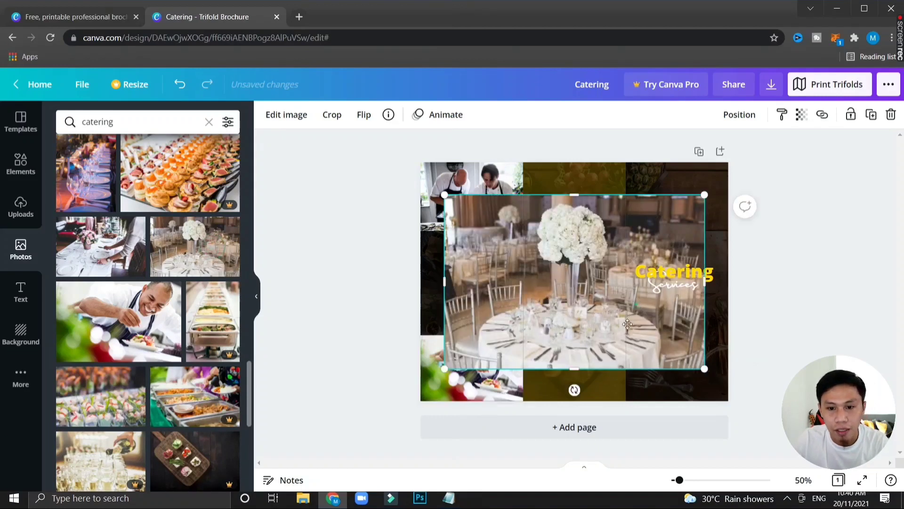
drag(627, 323, 607, 343)
drag(683, 405, 504, 328)
drag(470, 302, 470, 335)
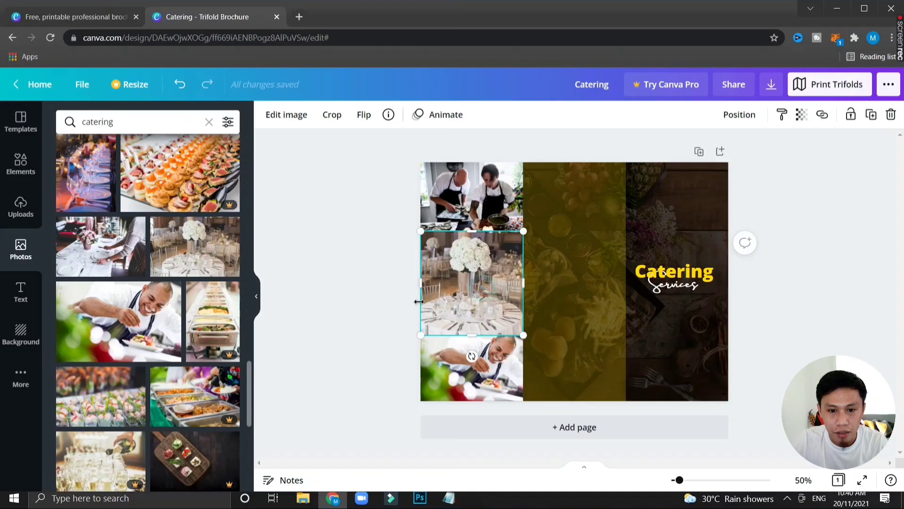
click(381, 299)
click(310, 264)
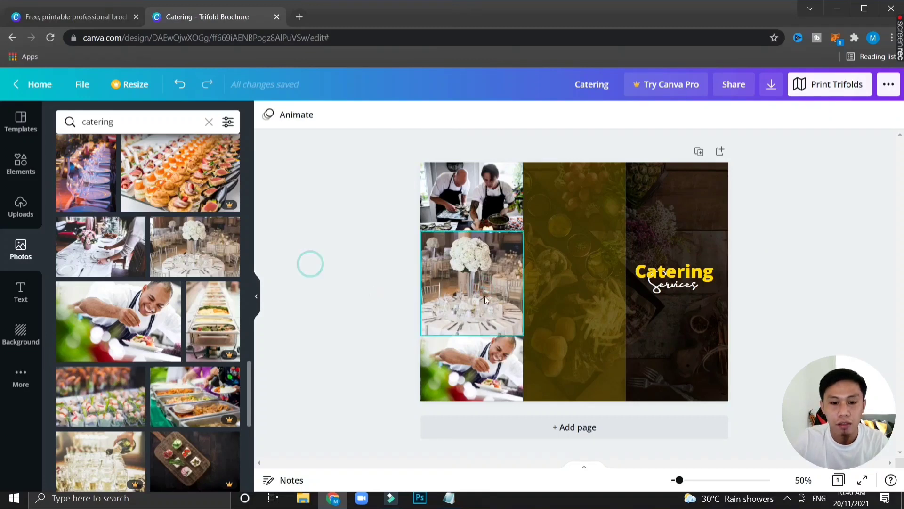
click(485, 296)
click(361, 283)
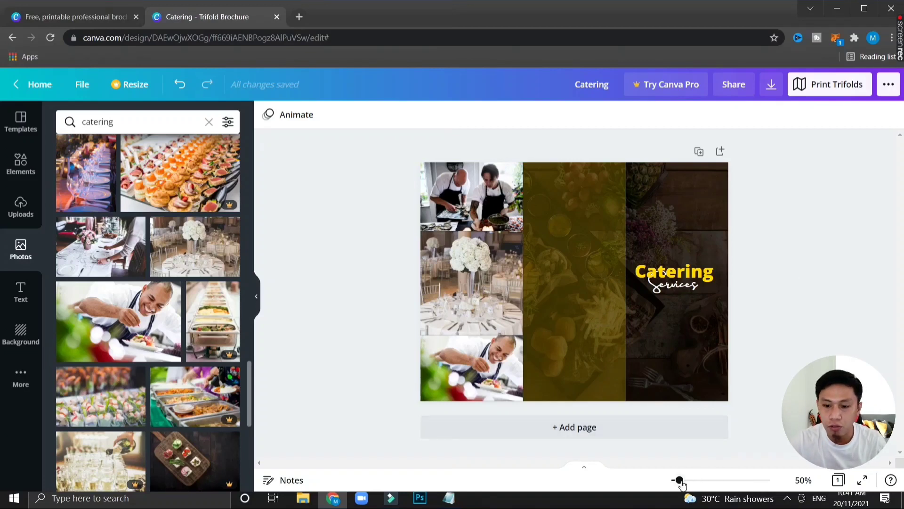
drag(680, 480, 678, 480)
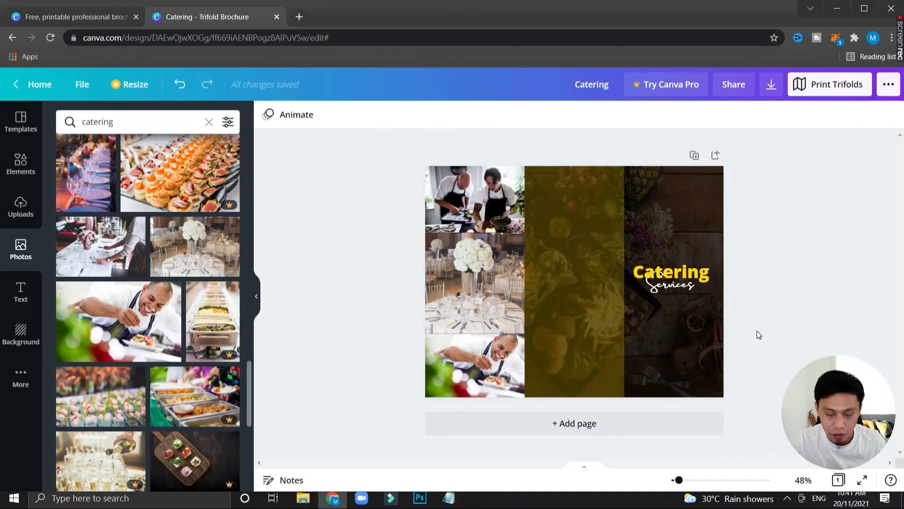
scroll(756, 330, up, 5)
scroll(761, 326, up, 2)
scroll(761, 326, down, 10)
scroll(646, 259, up, 10)
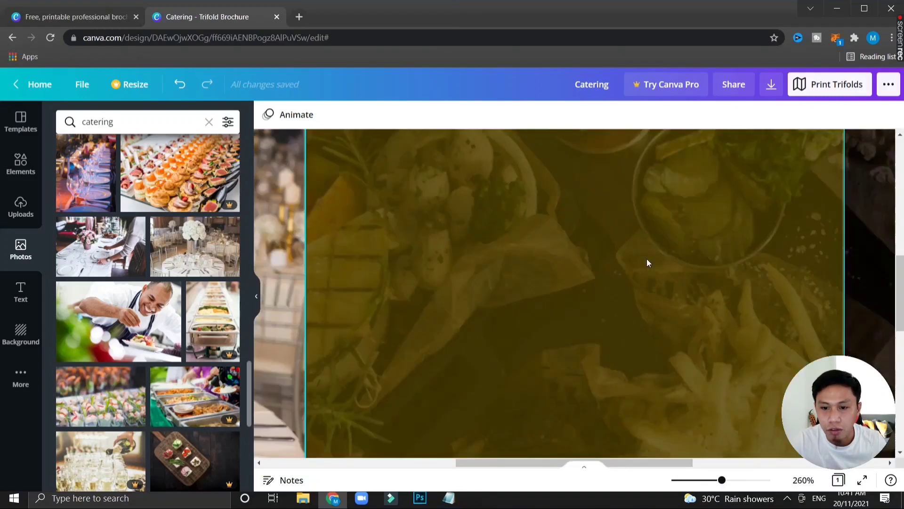
scroll(654, 259, down, 10)
scroll(663, 289, up, 6)
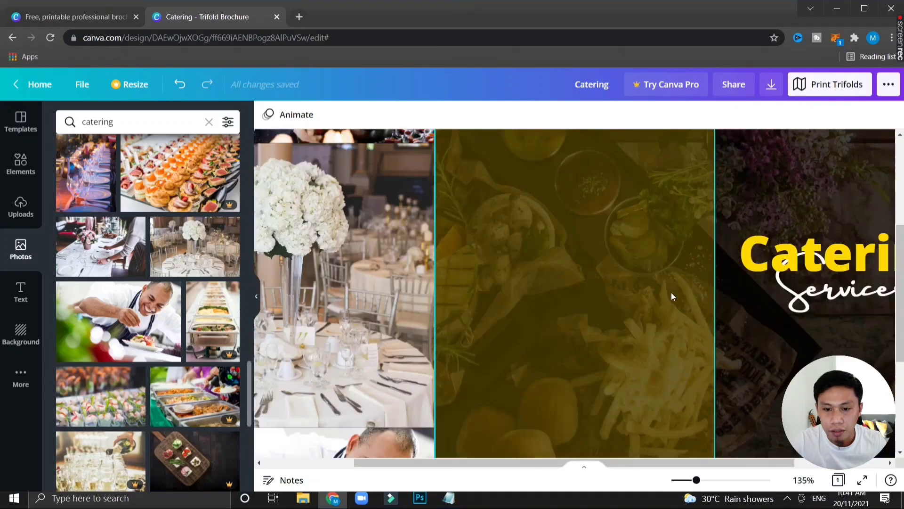
mouse_move(696, 480)
mouse_down()
mouse_move(683, 482)
mouse_move(711, 481)
mouse_move(679, 480)
mouse_up()
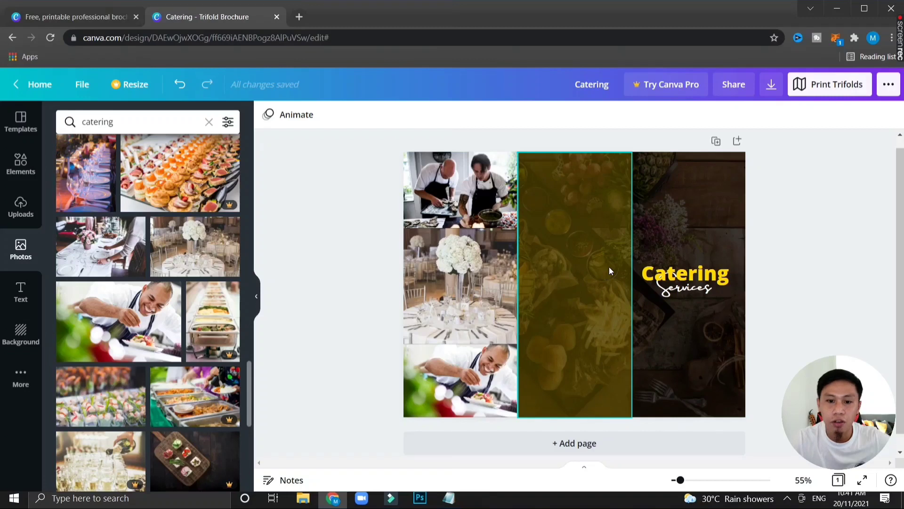
click(802, 276)
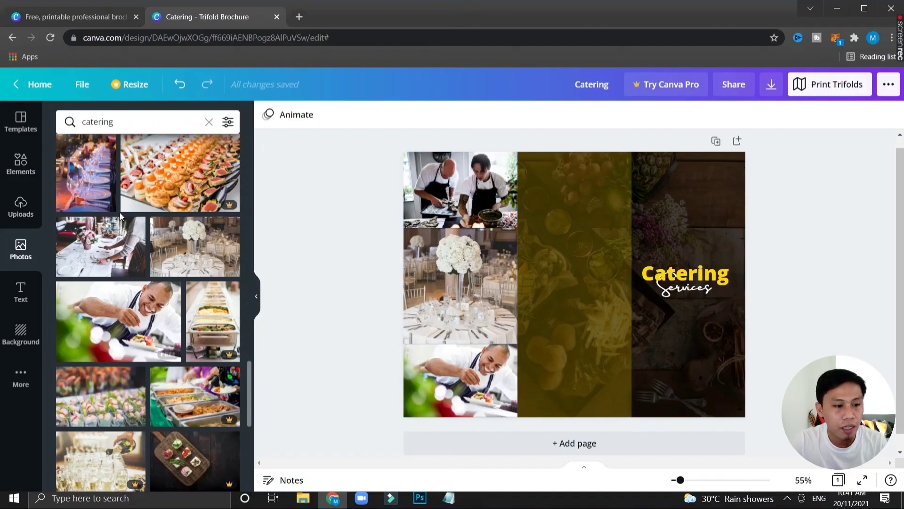
Step: Add the orange brush-stroke graphic from Rectangle graphics and shrink it to a small bar
click(20, 165)
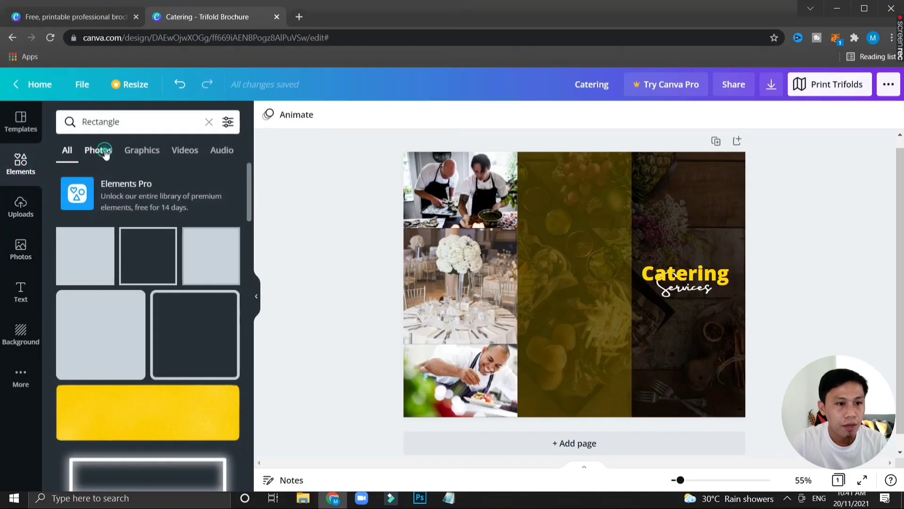
click(105, 151)
click(140, 151)
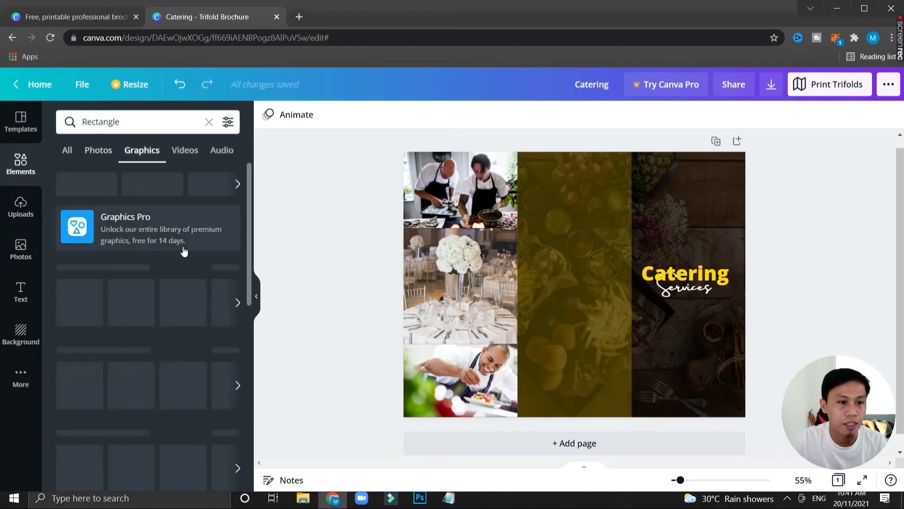
scroll(174, 330, down, 2)
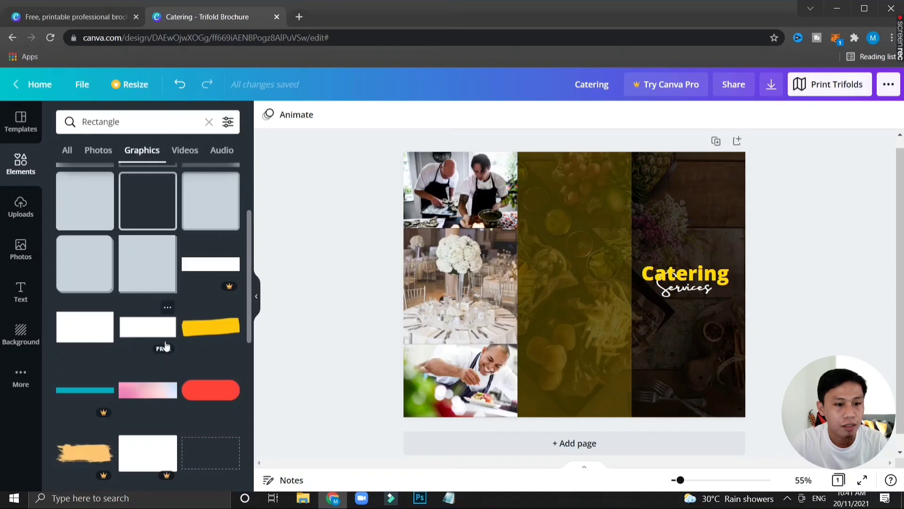
scroll(165, 346, down, 1)
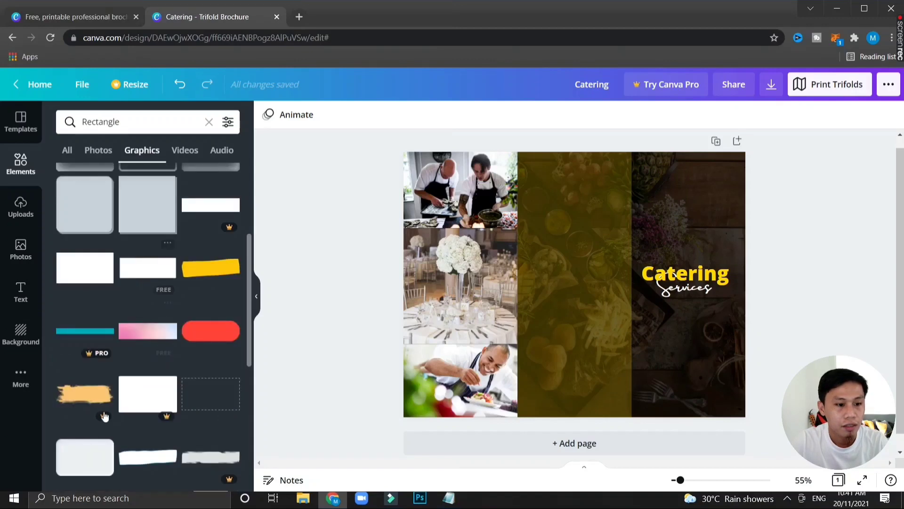
click(75, 398)
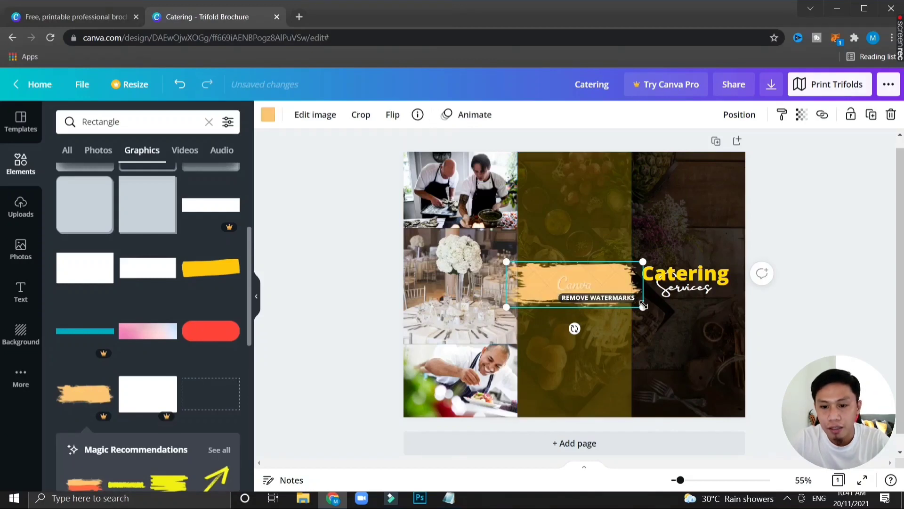
mouse_move(643, 308)
mouse_down()
mouse_move(589, 288)
mouse_move(587, 279)
mouse_move(584, 287)
mouse_up()
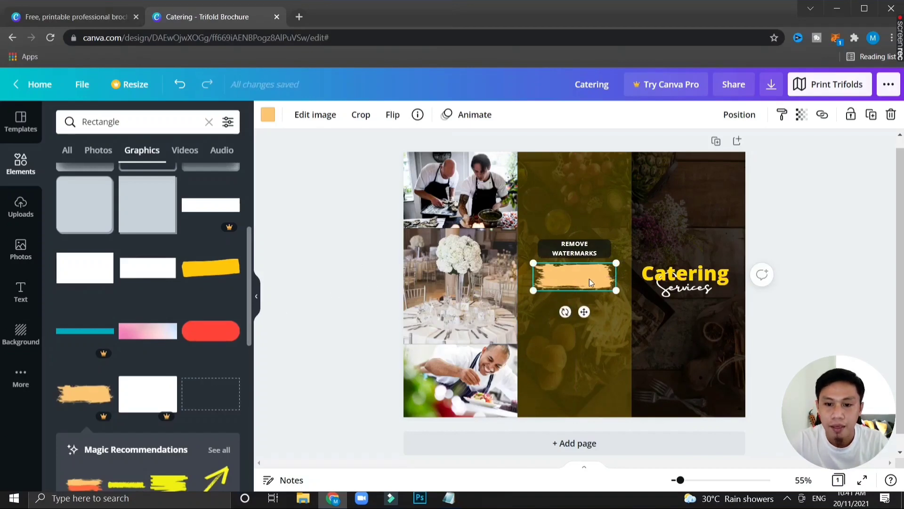
Step: Recolour the middle-panel brush stroke bright yellow, then bring up the Text panel
click(267, 115)
text(gold)
click(68, 179)
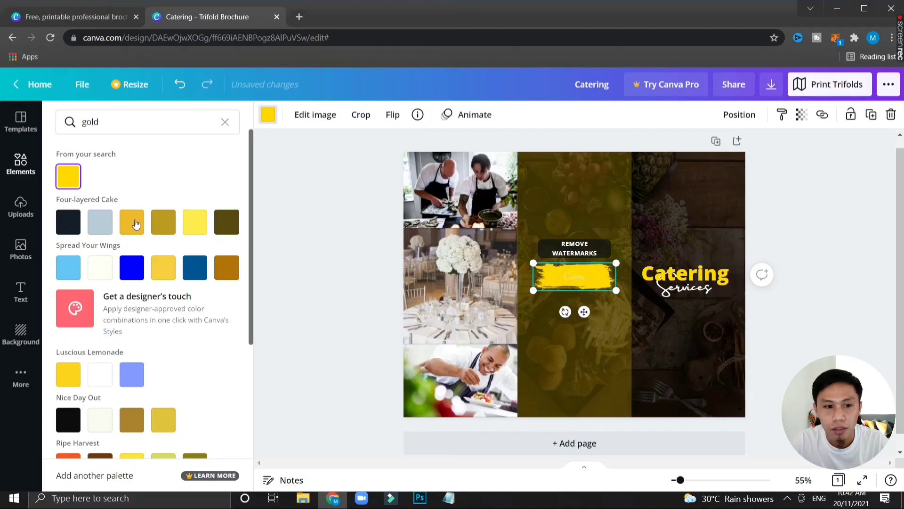
click(193, 228)
click(358, 268)
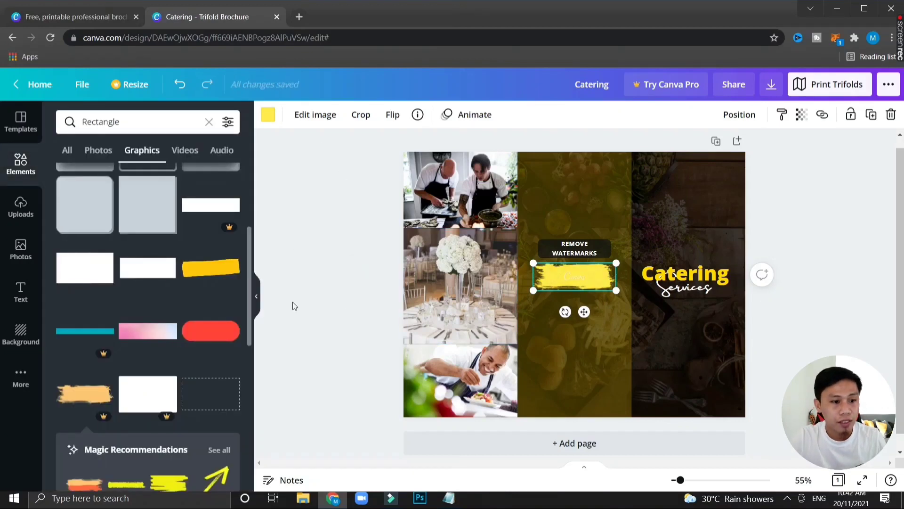
click(37, 295)
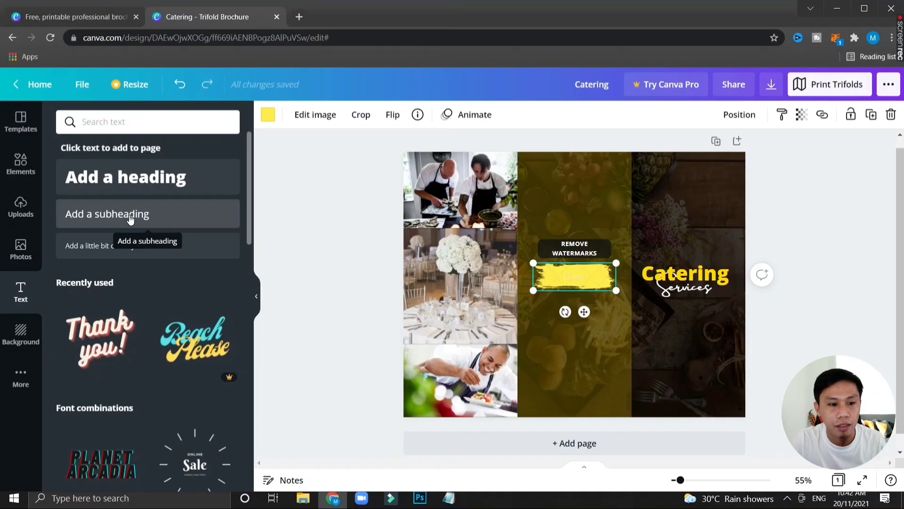
Step: Browse the font combinations, then add a subheading text box below the brush stroke
scroll(155, 378, down, 4)
scroll(161, 376, down, 3)
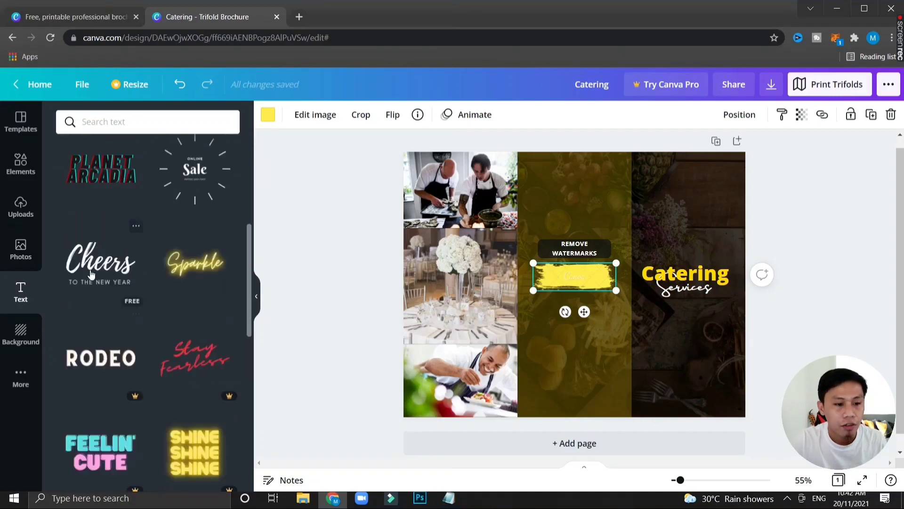
scroll(137, 316, down, 2)
scroll(125, 313, down, 1)
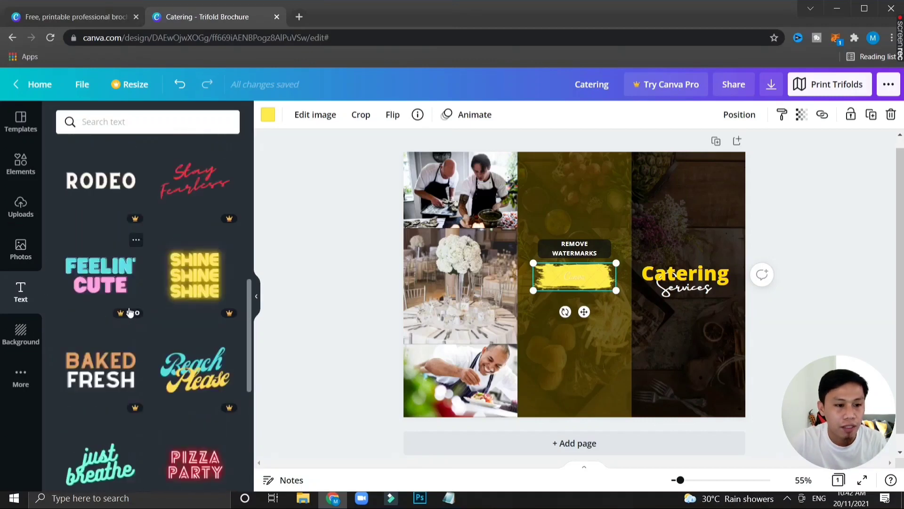
scroll(125, 316, down, 2)
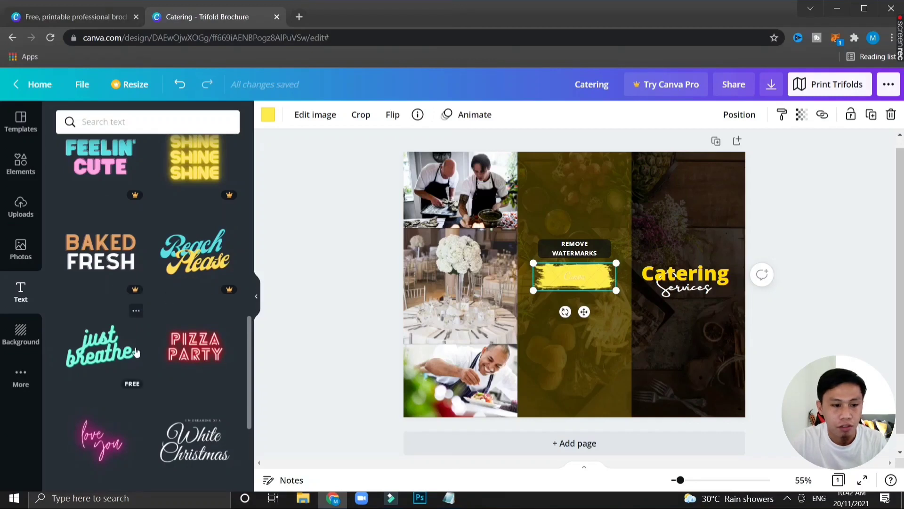
scroll(137, 379, down, 2)
scroll(142, 372, down, 3)
scroll(141, 379, down, 3)
scroll(141, 382, up, 3)
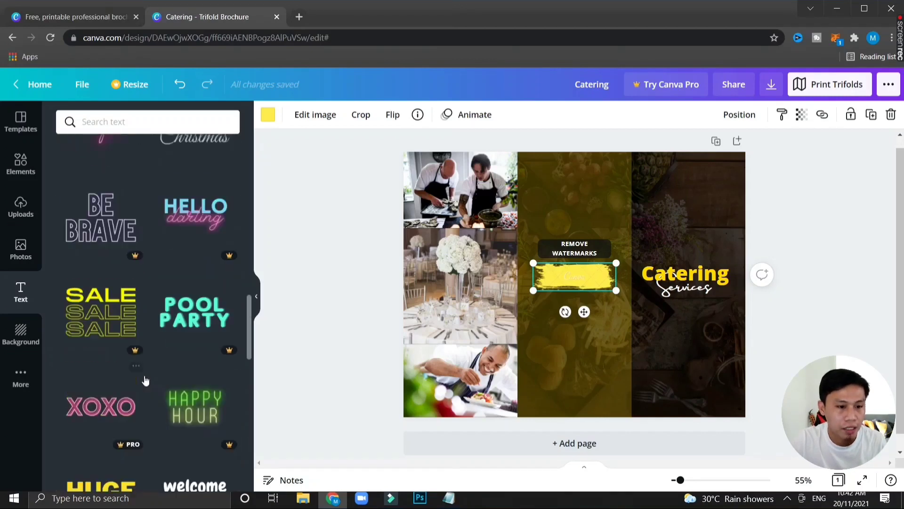
scroll(143, 377, up, 2)
scroll(144, 374, up, 5)
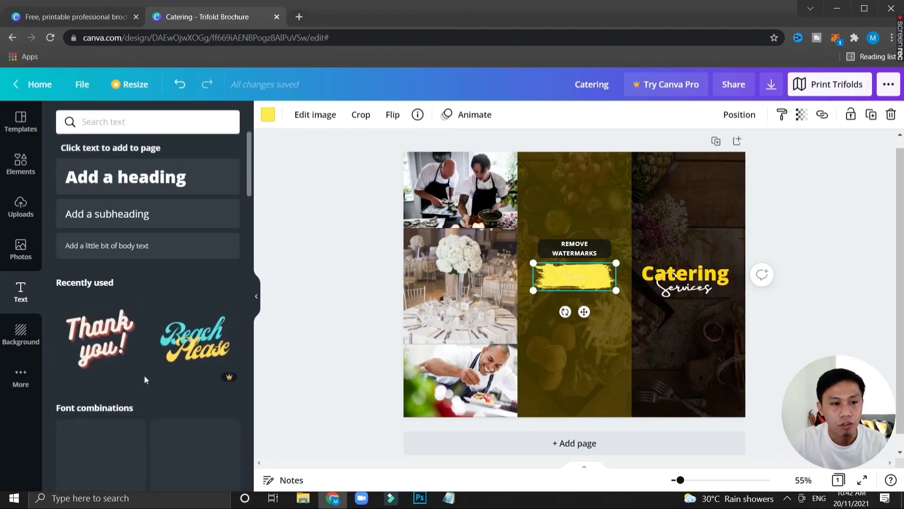
click(146, 214)
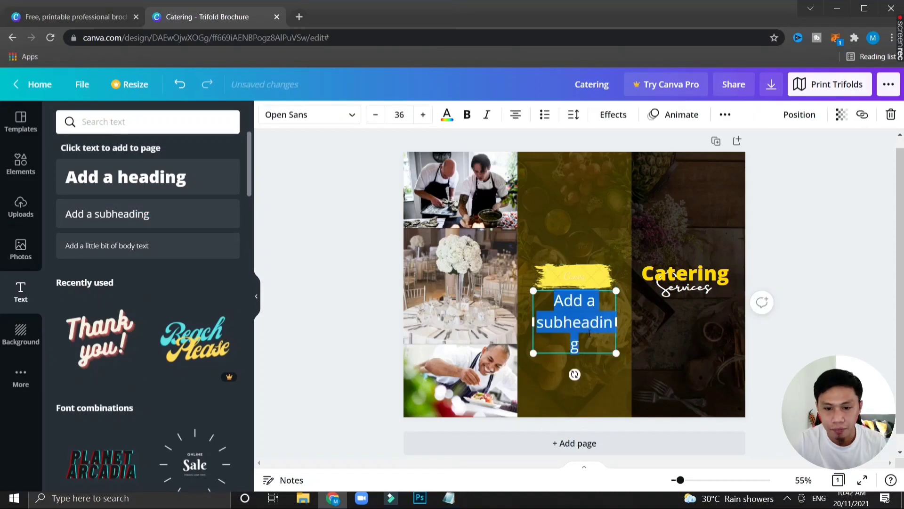
Step: Change the subheading to 'BOOK NOW', shrink it and place it on the yellow brush stroke
key(BackSpace)
text(B)
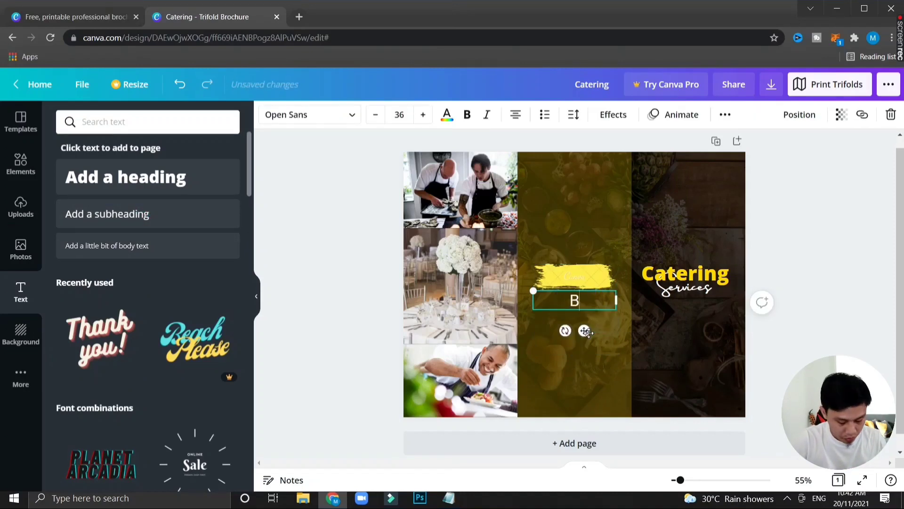
text(OOK NOW)
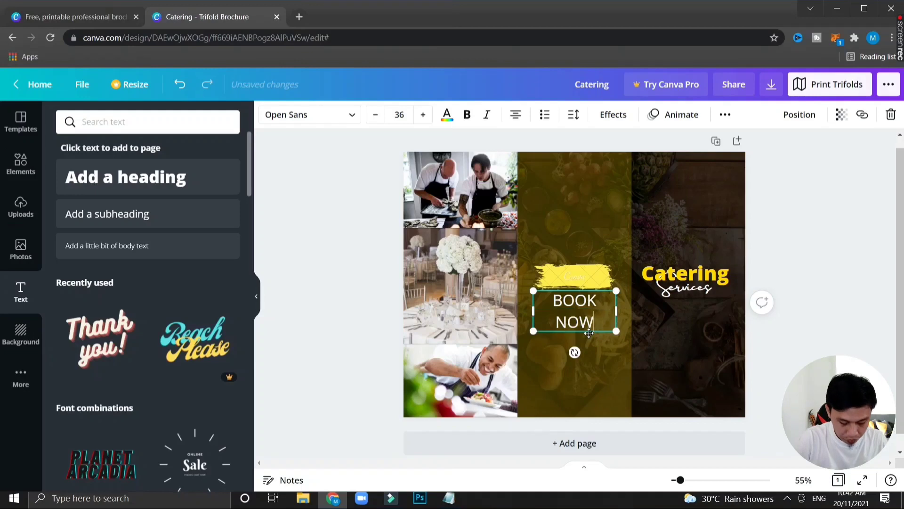
key(ctrl+a)
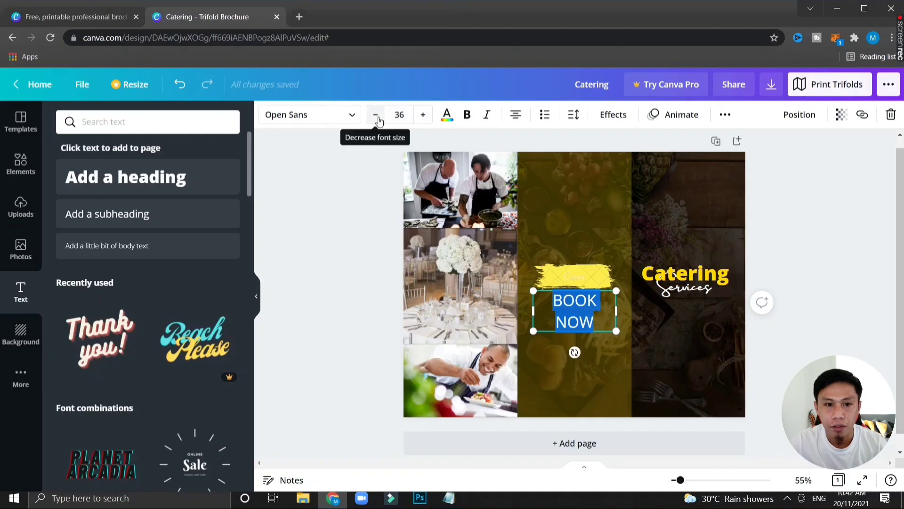
click(380, 120)
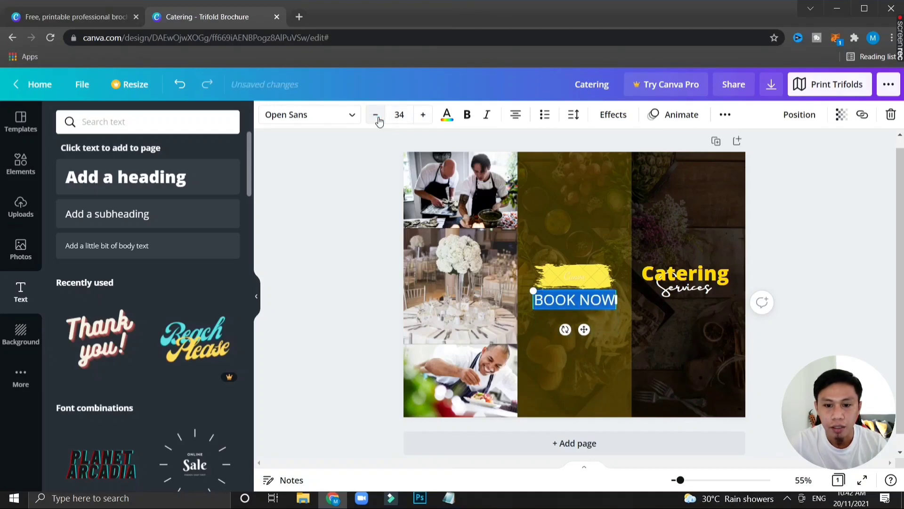
click(379, 120)
click(380, 120)
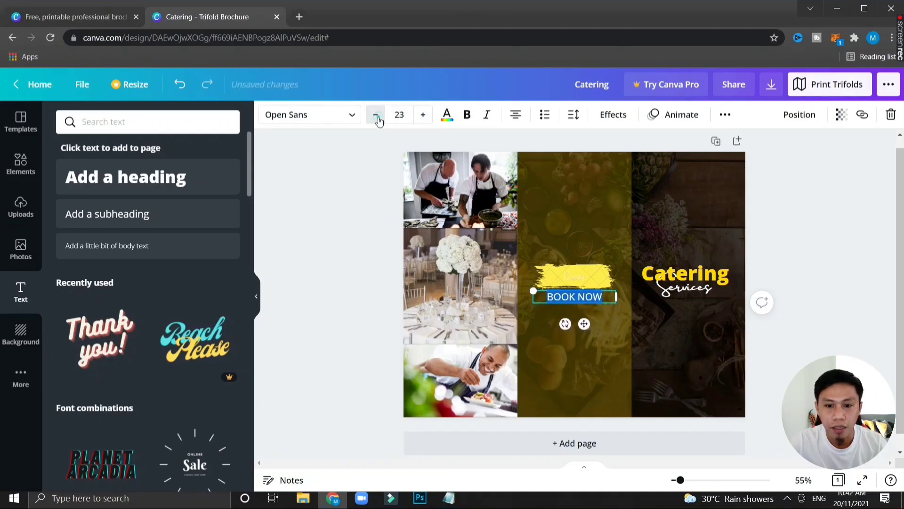
drag(617, 304, 601, 301)
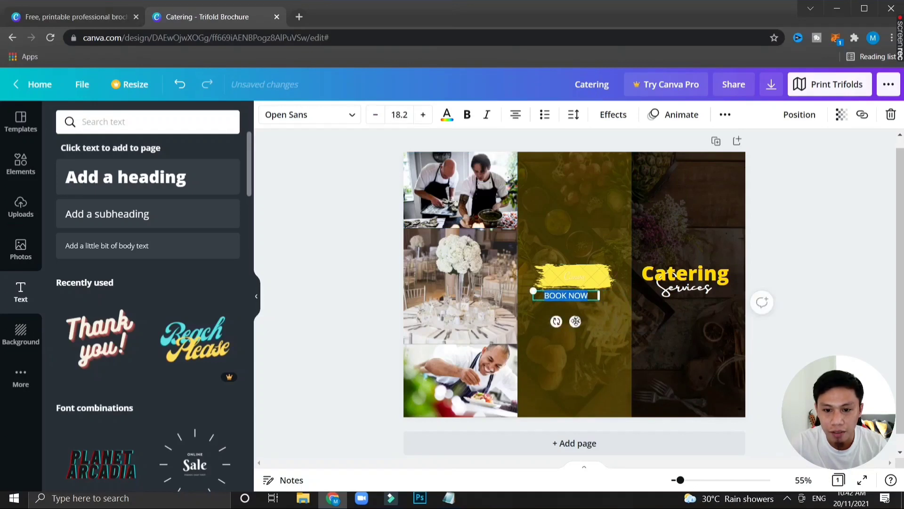
drag(575, 322, 582, 304)
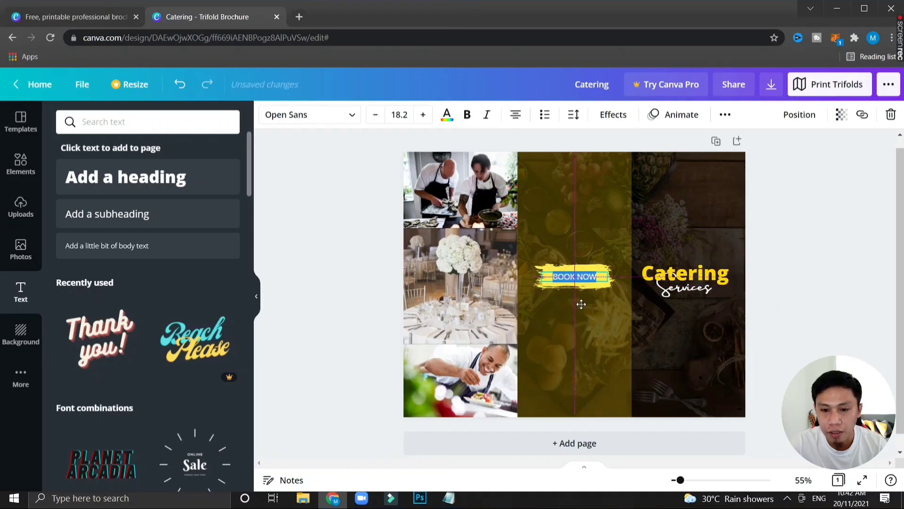
Step: Set BOOK NOW in black Open Sans Extra Bold and delete the script line beneath
click(369, 276)
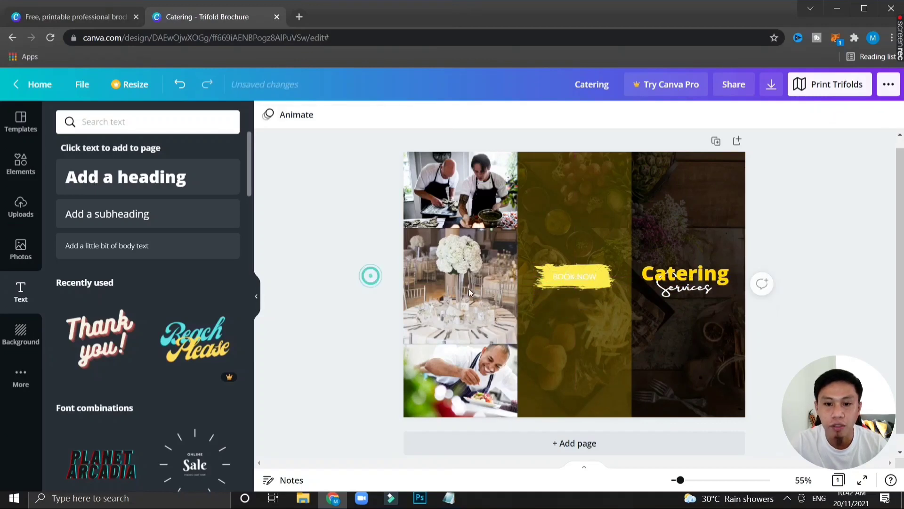
click(588, 278)
click(587, 278)
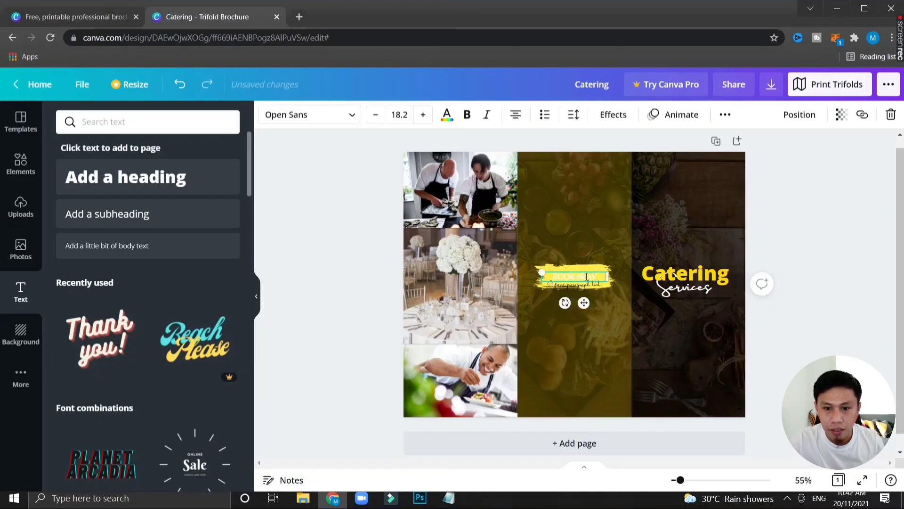
click(447, 115)
click(100, 176)
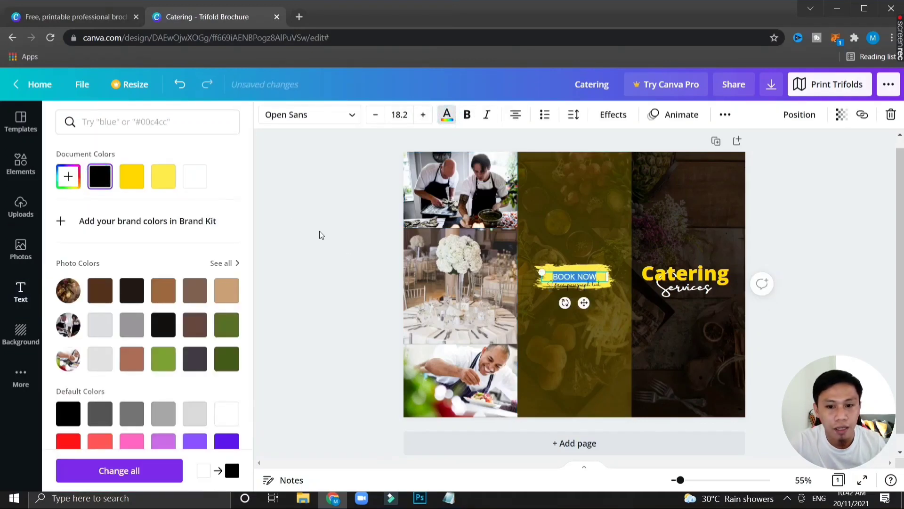
click(351, 115)
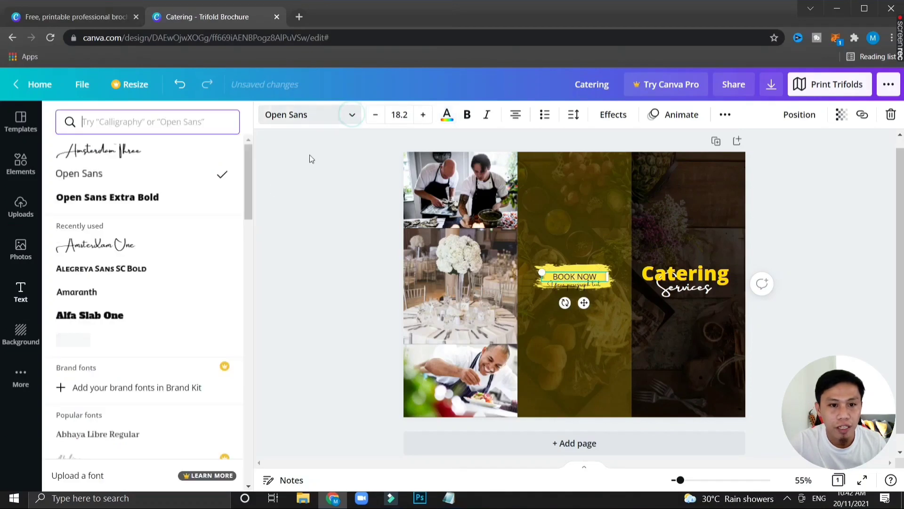
click(173, 204)
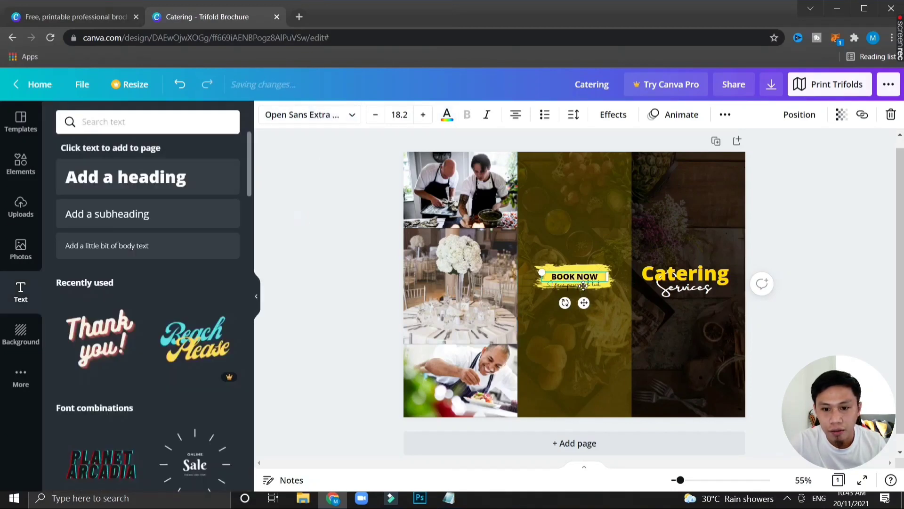
click(576, 285)
key(Delete)
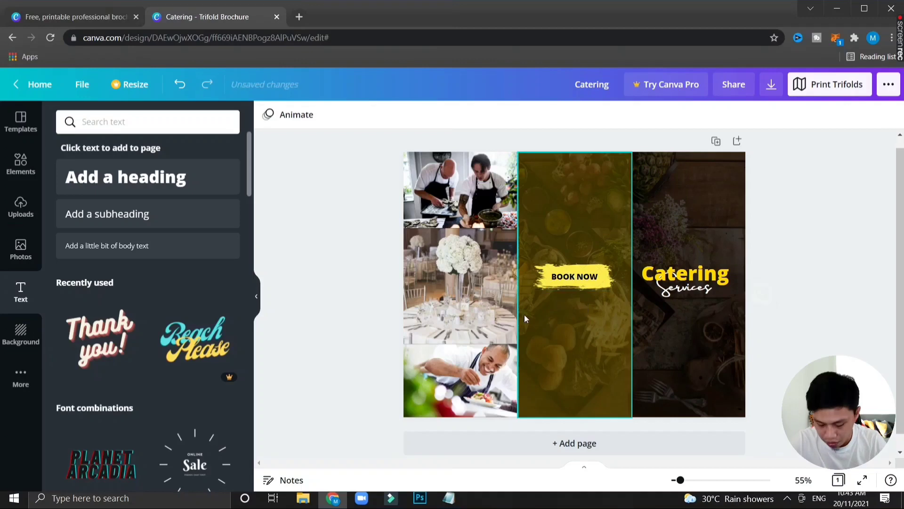
click(451, 311)
Step: Add a size-14 body paragraph under BOOK NOW, lengthened with two pasted sentences
scroll(569, 315, up, 1)
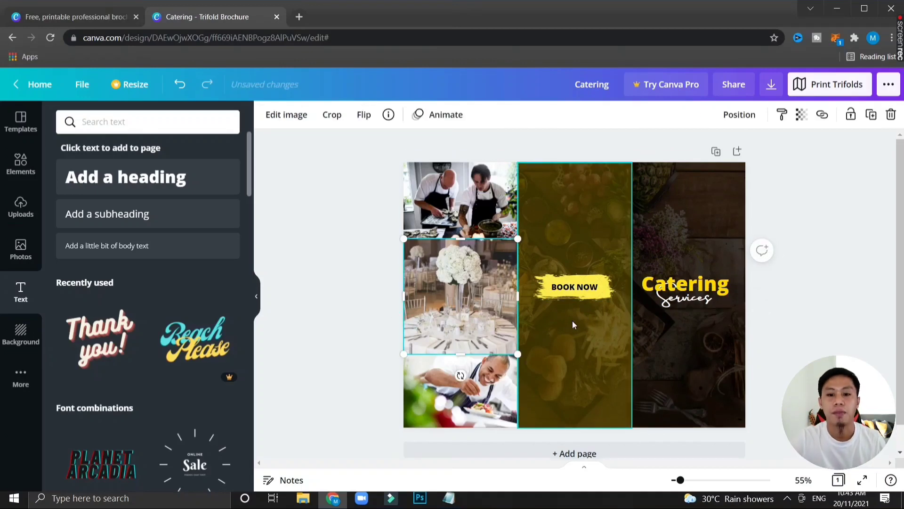
scroll(572, 320, down, 2)
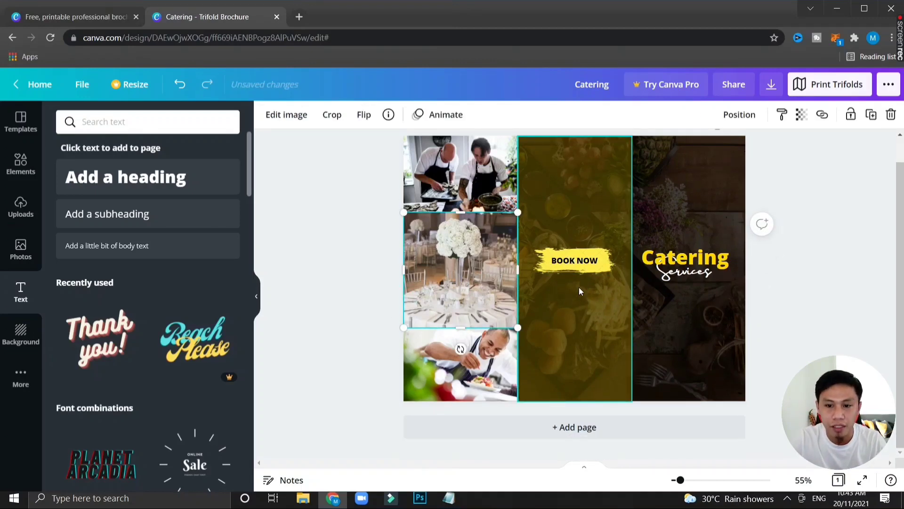
click(113, 246)
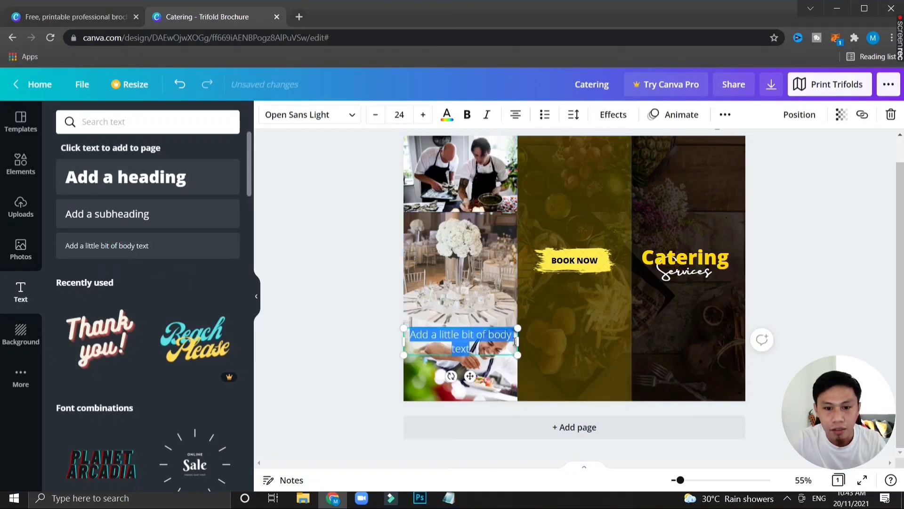
drag(469, 376, 584, 333)
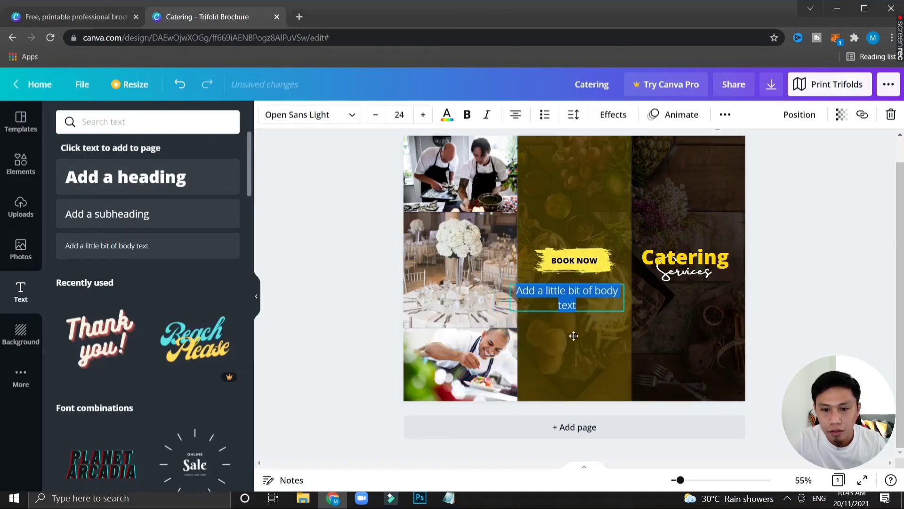
click(375, 115)
click(375, 115)
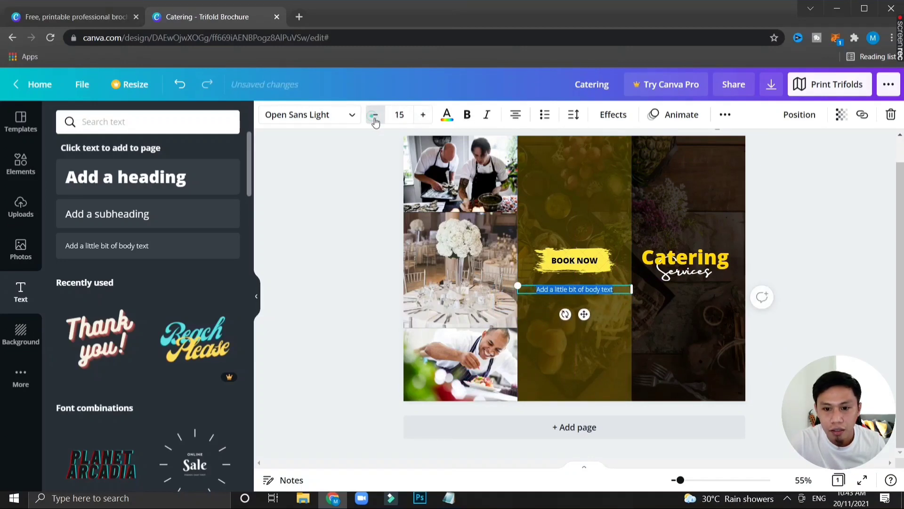
click(374, 117)
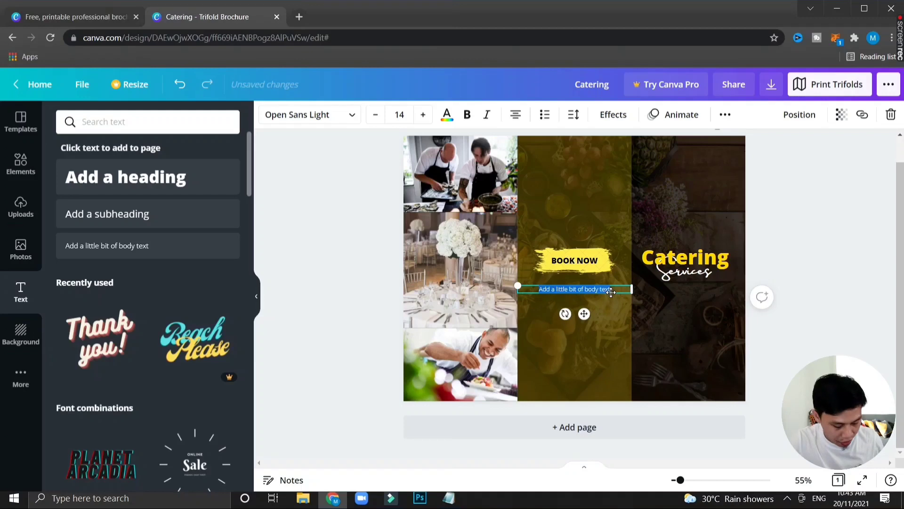
click(615, 289)
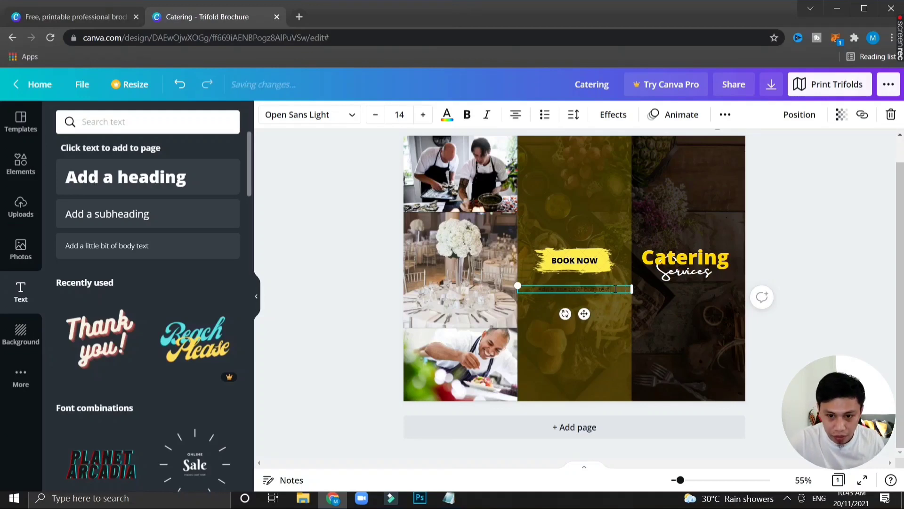
key(ctrl+v)
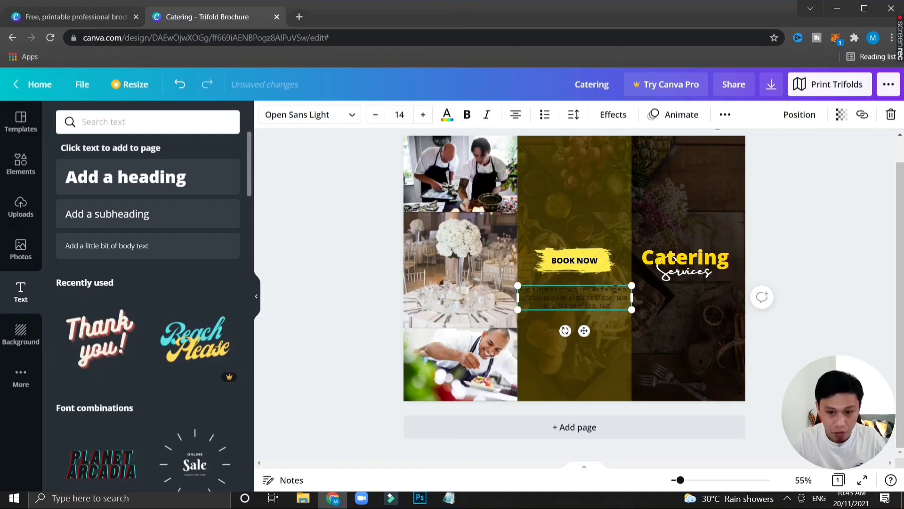
text(Add a little bit of body text)
Step: Make the paragraph white, shrink it to about size 10 and centre it beneath BOOK NOW
key(ctrl+a)
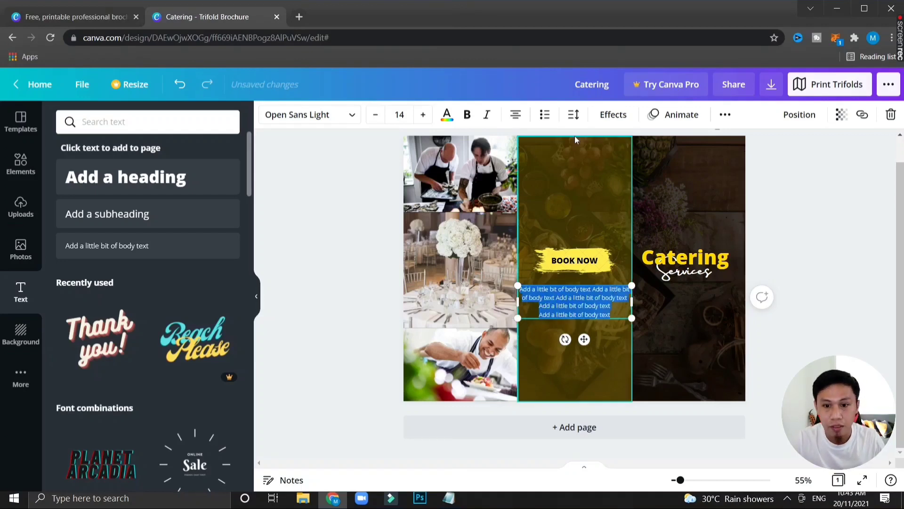
click(447, 115)
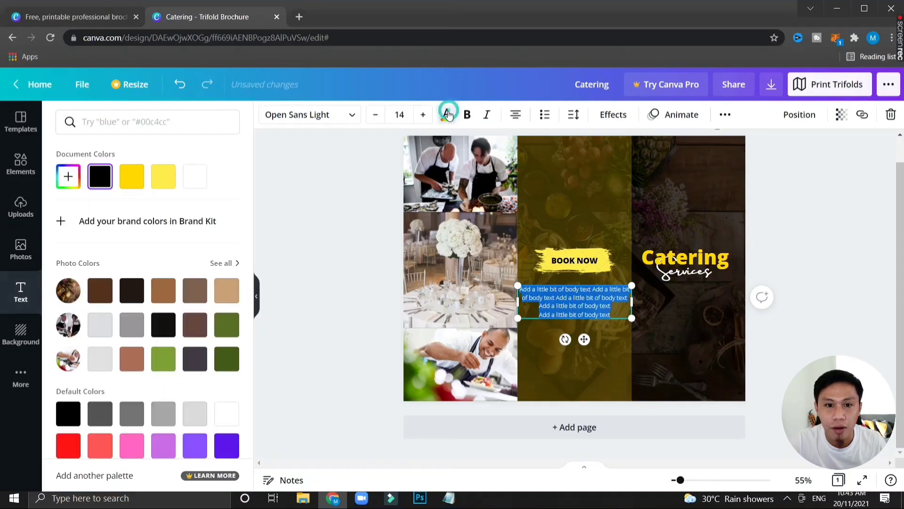
click(197, 180)
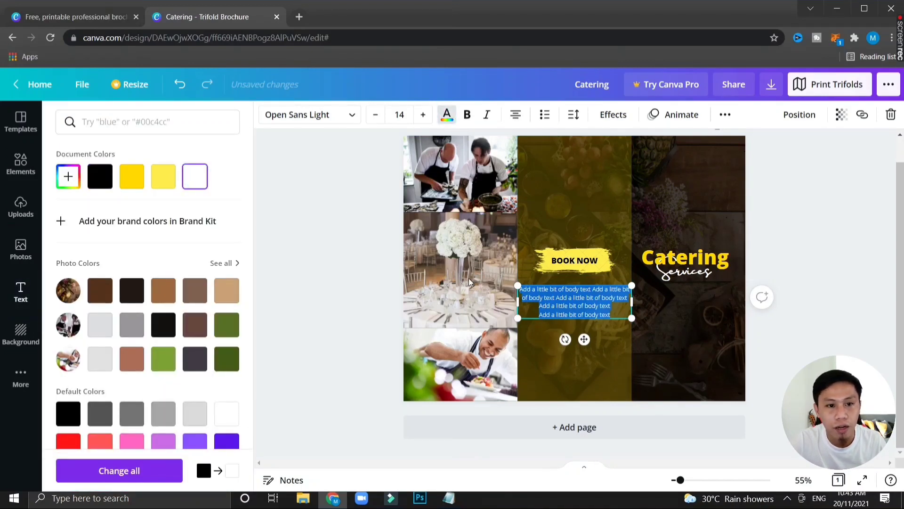
drag(518, 316, 542, 311)
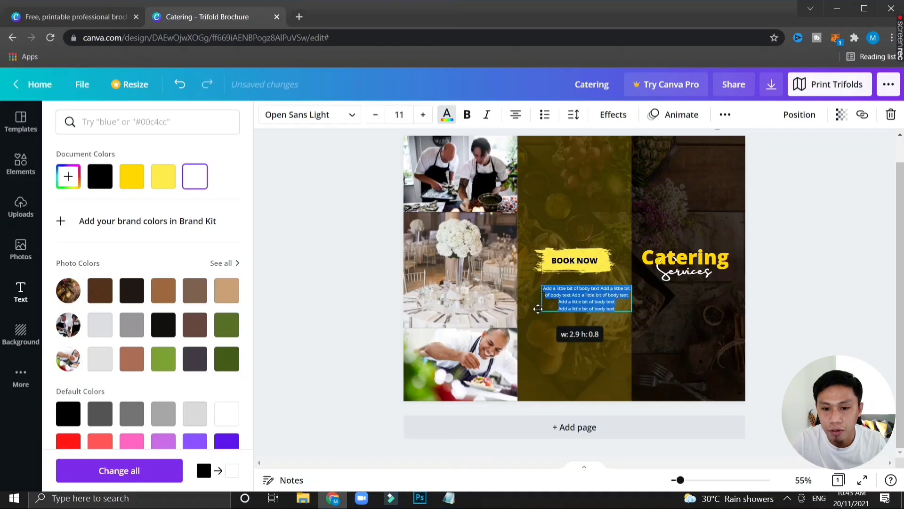
drag(630, 311, 624, 306)
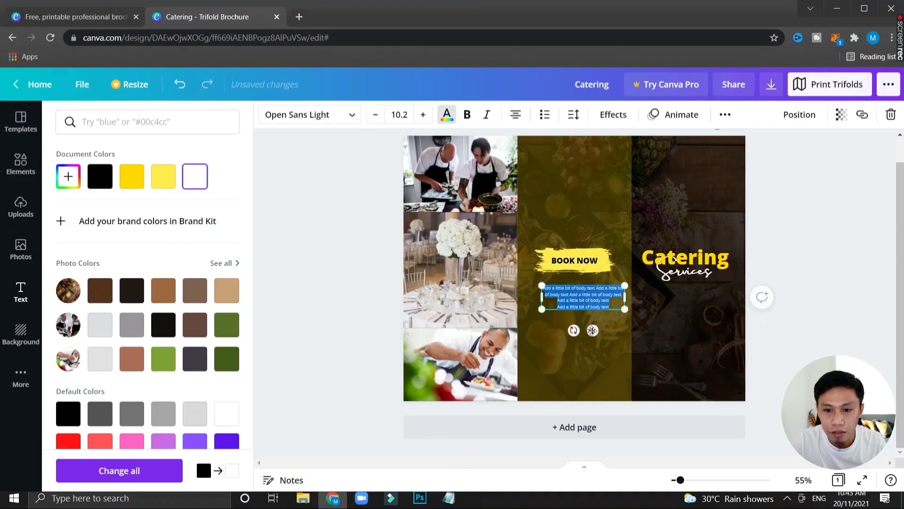
drag(596, 332, 585, 323)
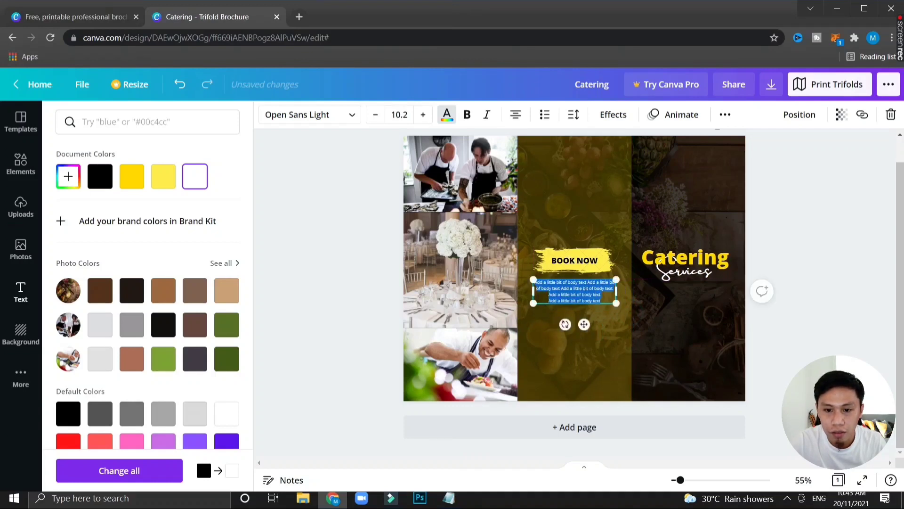
click(529, 292)
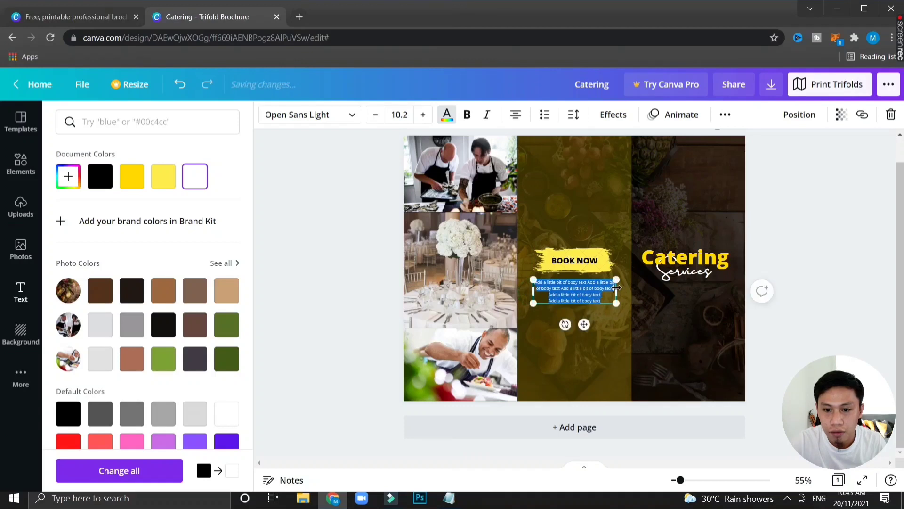
drag(616, 287, 623, 288)
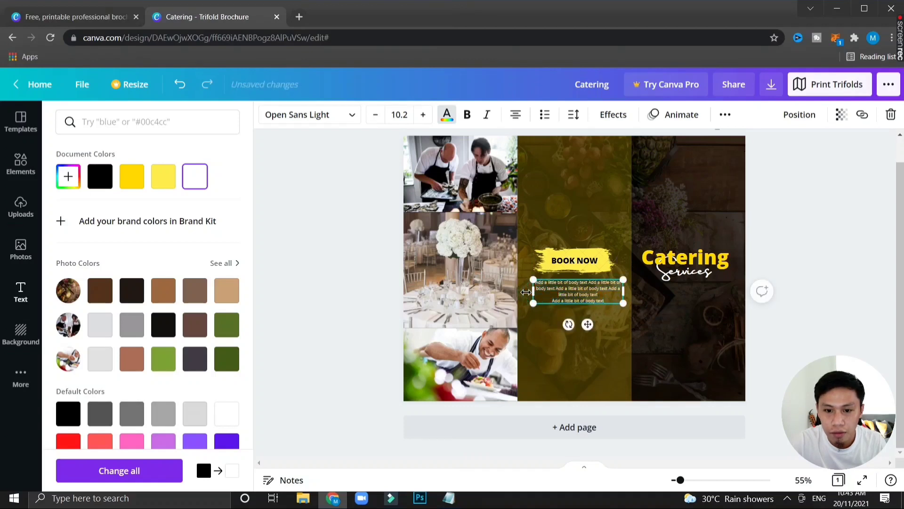
key(Escape)
drag(588, 326, 584, 324)
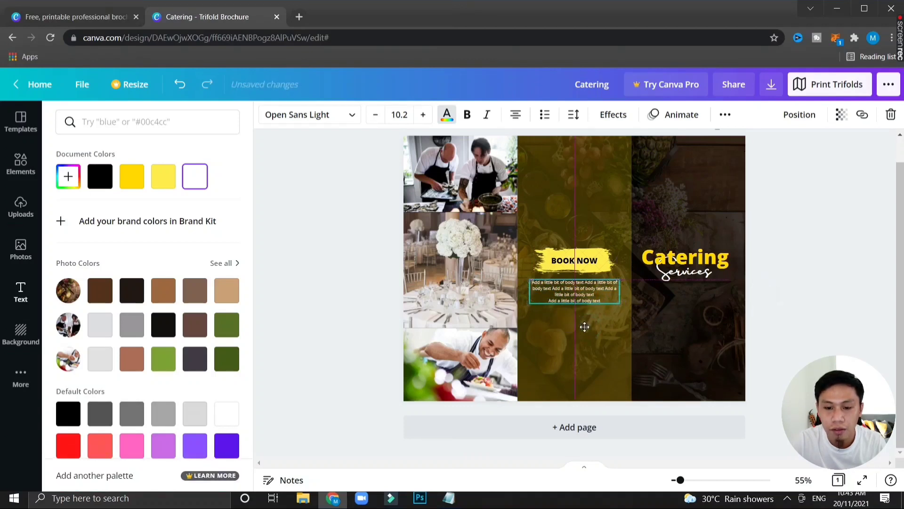
Step: Nudge the white body paragraph up to sit closer beneath the BOOK NOW stroke
click(755, 325)
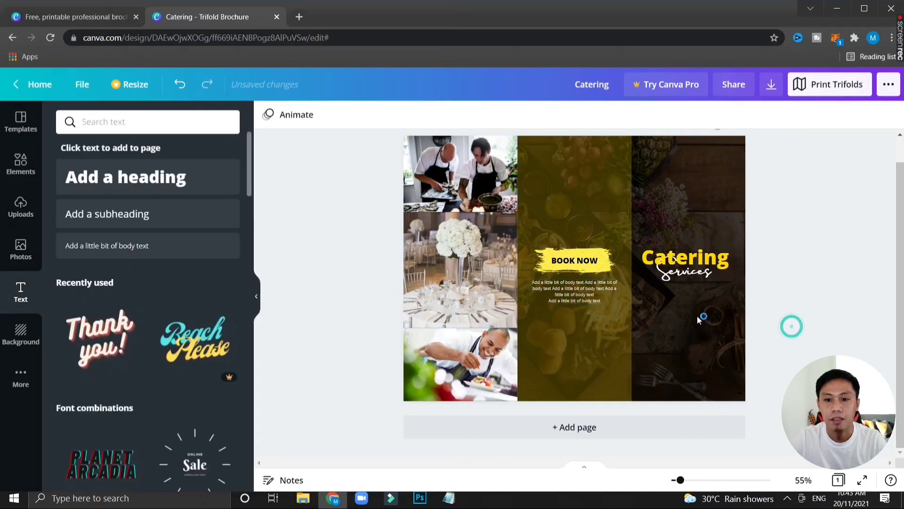
click(575, 289)
drag(575, 289, 575, 284)
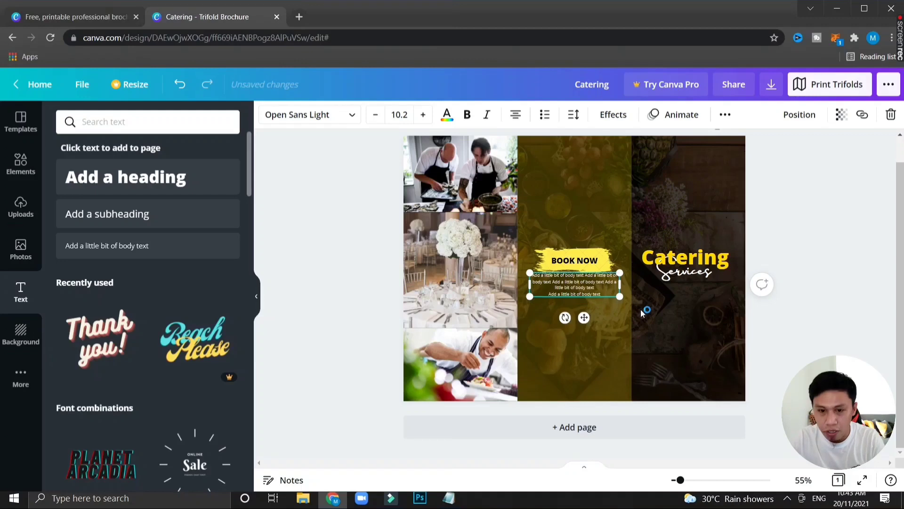
key(Down)
key(Down)
key(Down)
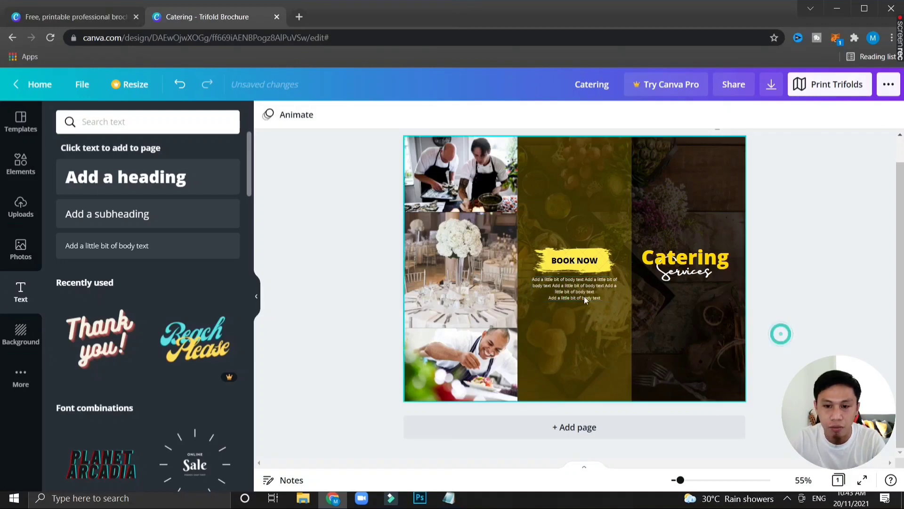
click(796, 319)
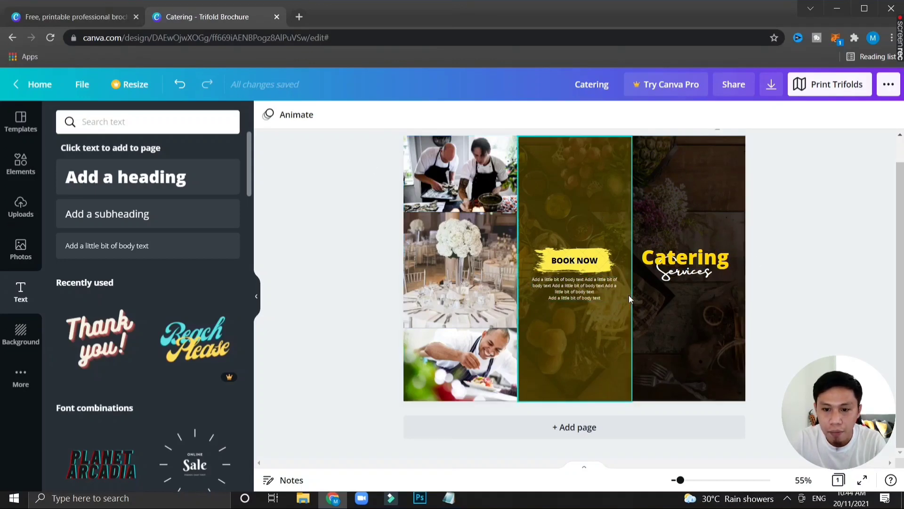
click(582, 287)
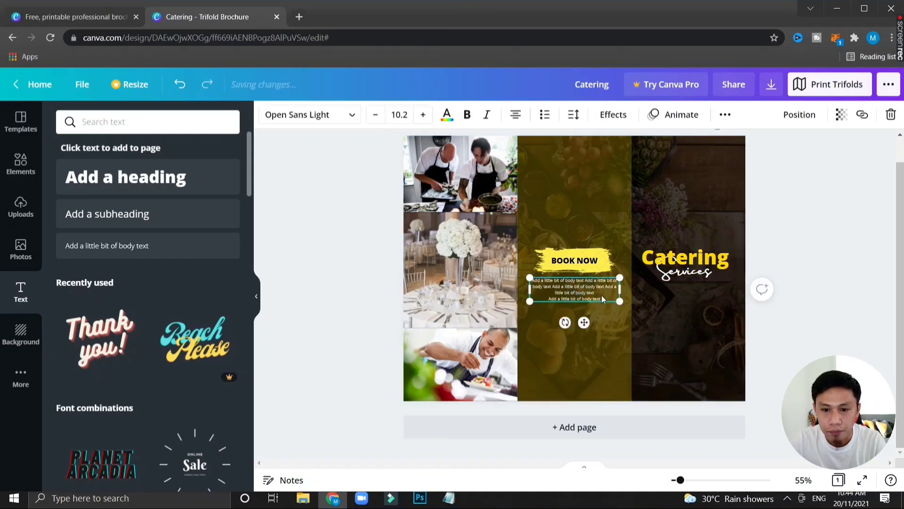
key(Escape)
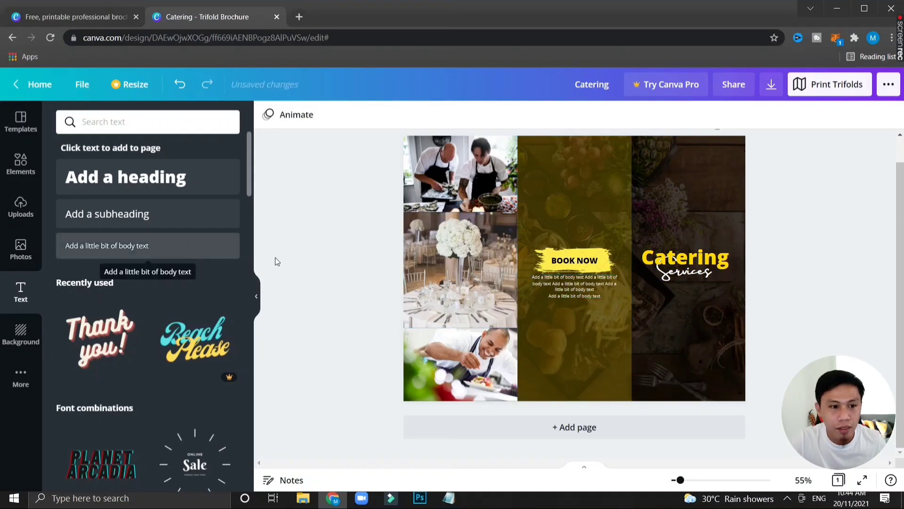
Step: Add a text box at the right panel's bottom containing the Facebook page address
click(130, 250)
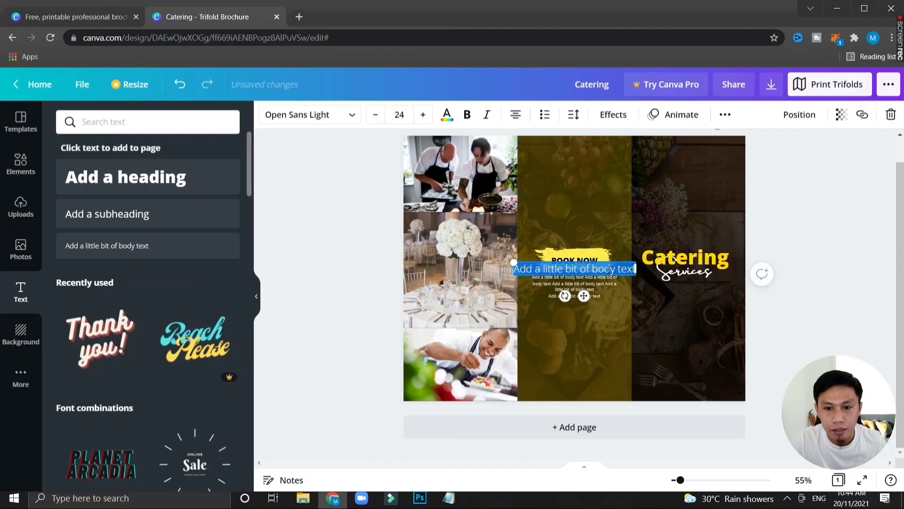
drag(585, 295, 690, 408)
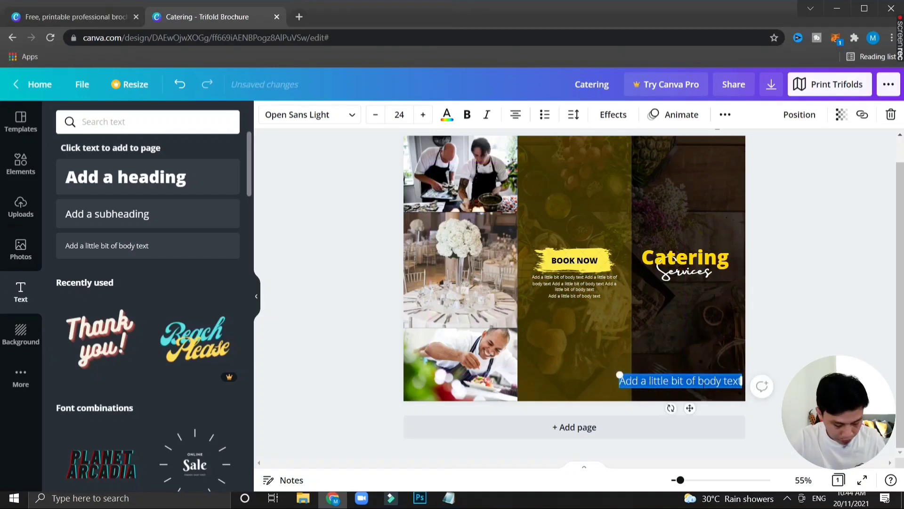
key(BackSpace)
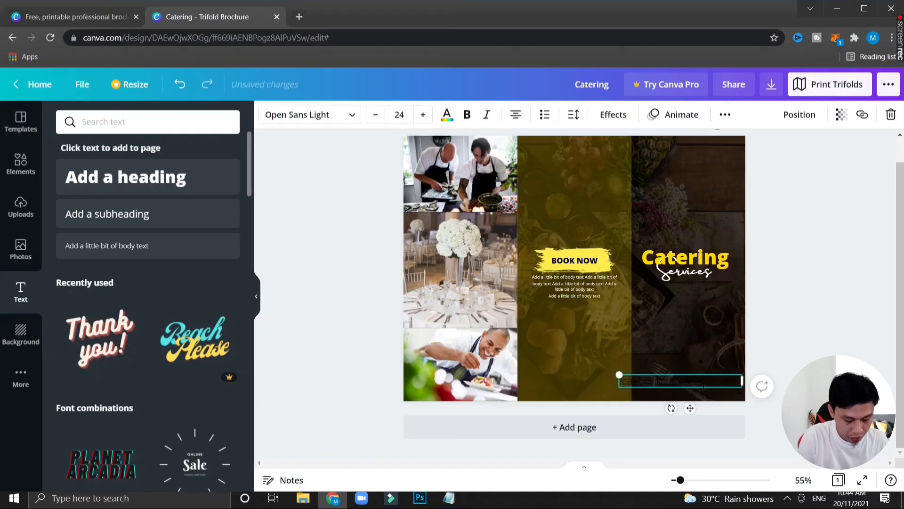
key(Return)
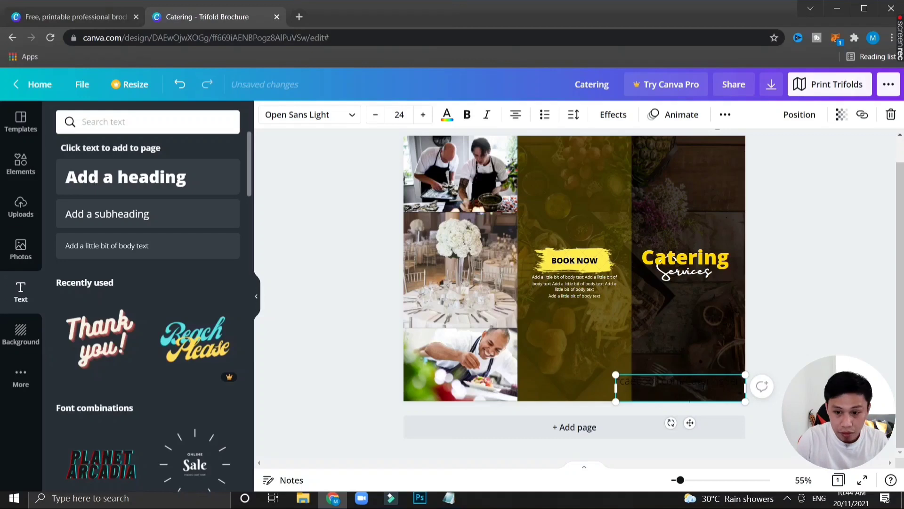
Step: Make the Facebook address yellow at font size 10
key(ctrl+a)
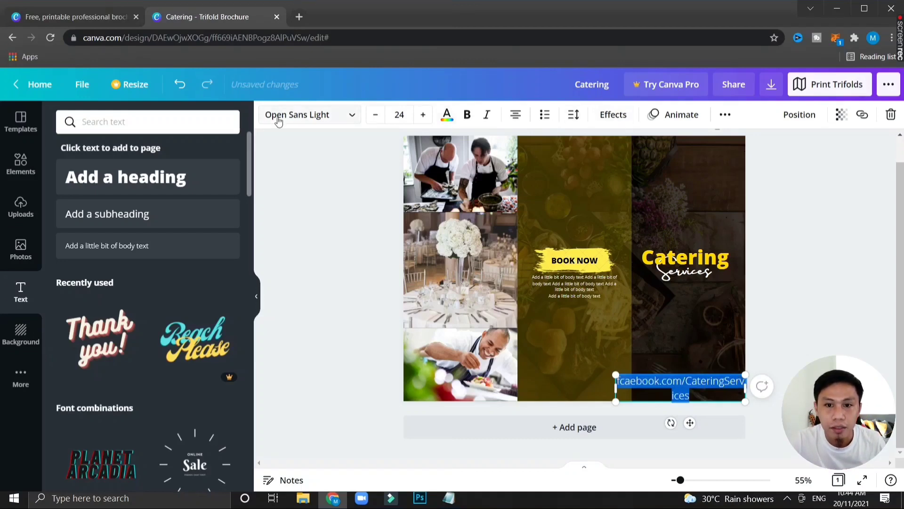
click(446, 116)
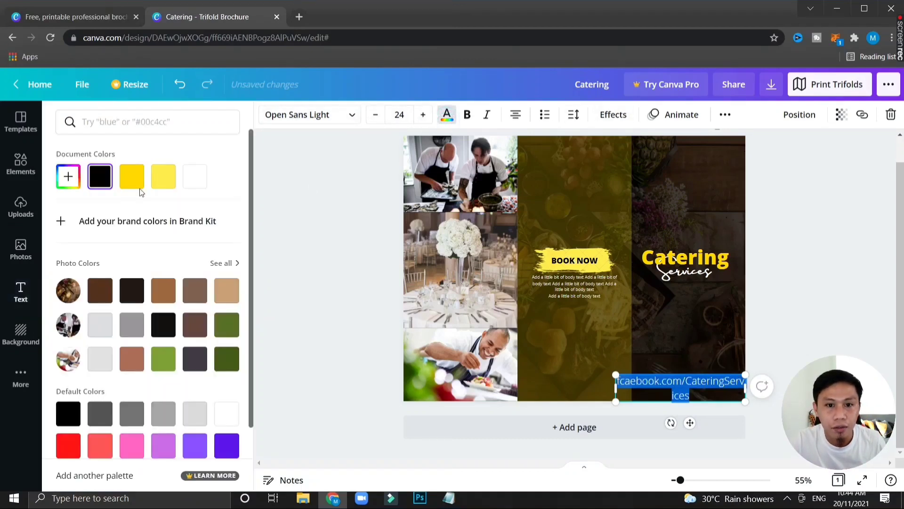
click(142, 181)
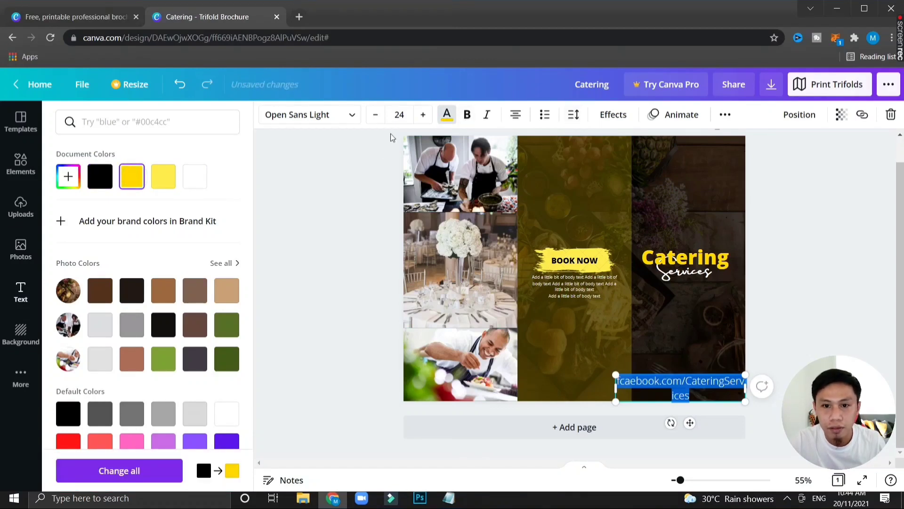
click(380, 118)
click(379, 118)
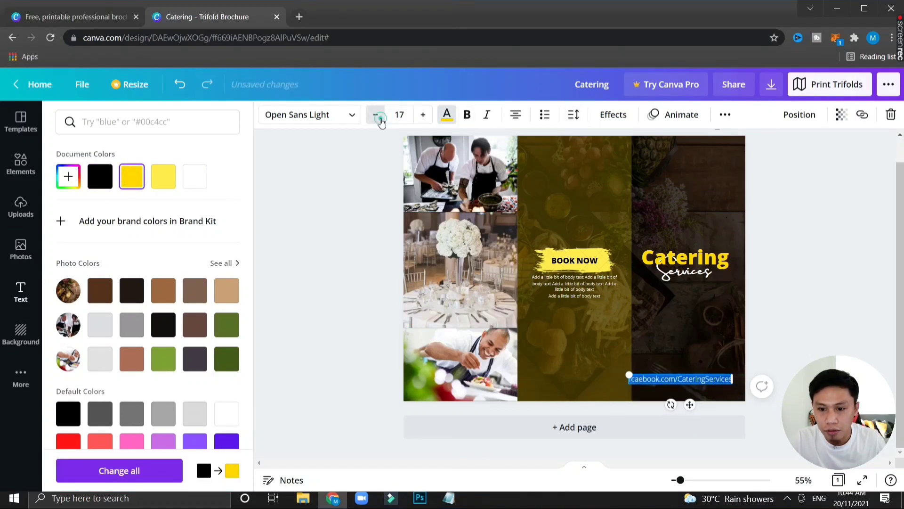
click(379, 118)
click(379, 118)
click(379, 117)
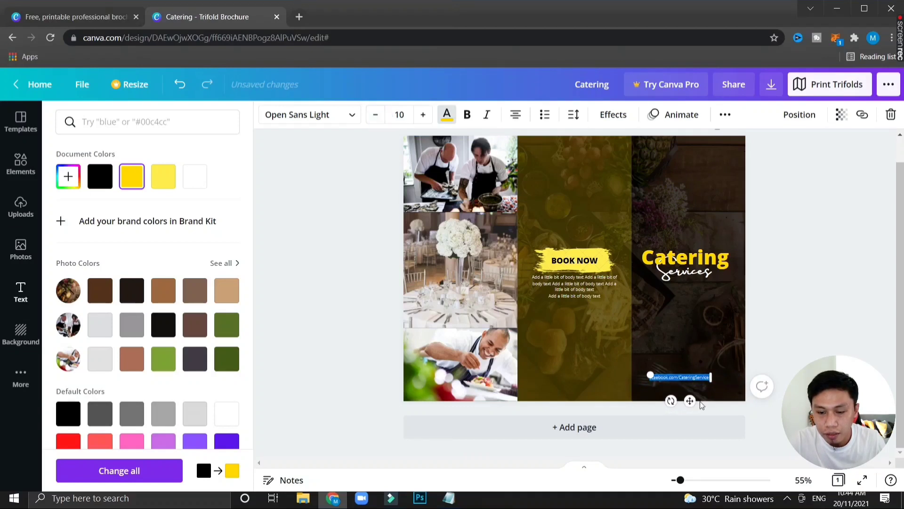
click(773, 414)
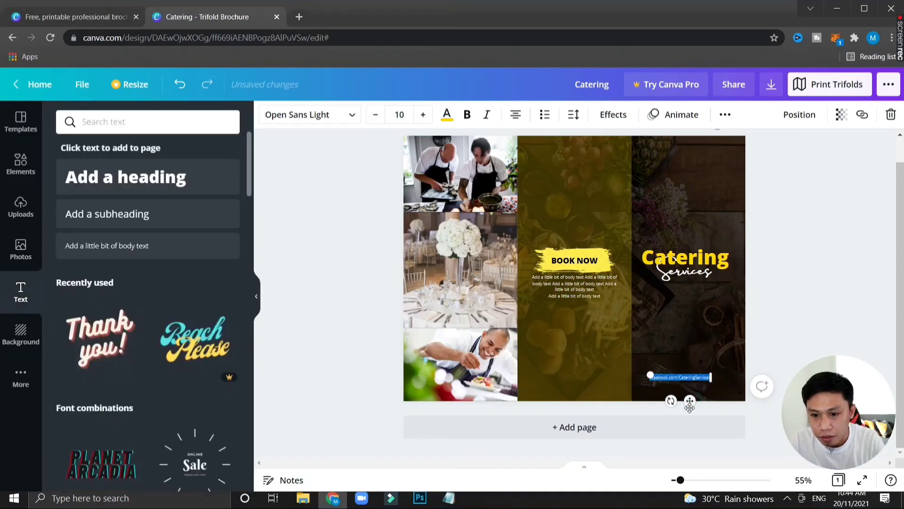
Step: Move the Facebook link text box just under the Catering Services title and clear its text
mouse_move(690, 400)
mouse_down()
mouse_move(697, 413)
mouse_move(698, 324)
mouse_up()
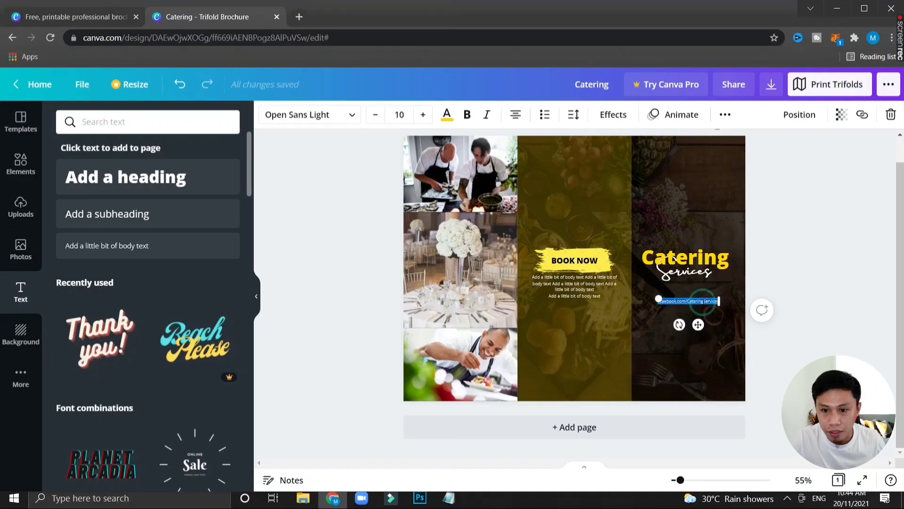
key(BackSpace)
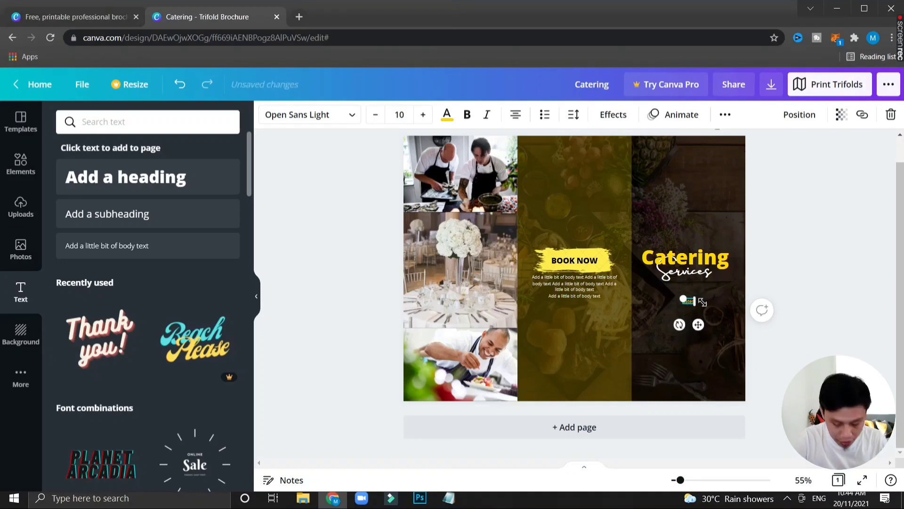
text(gServices.com)
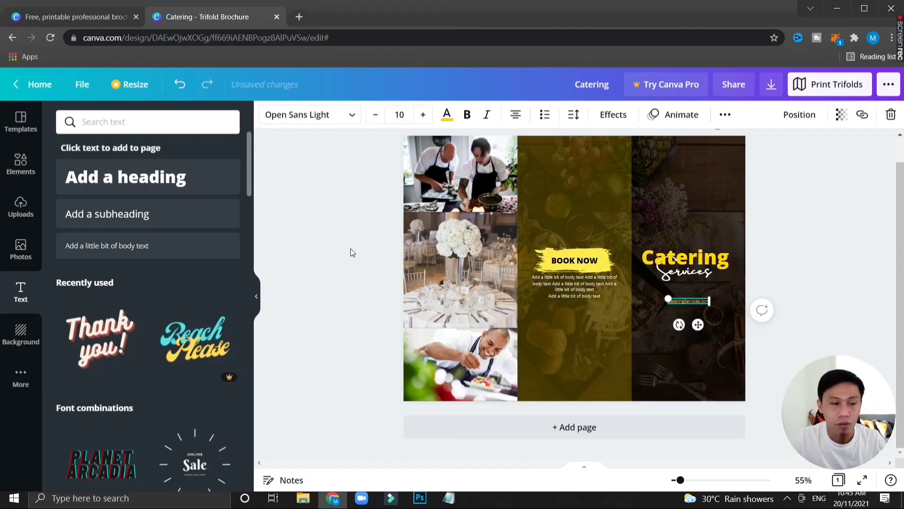
click(794, 339)
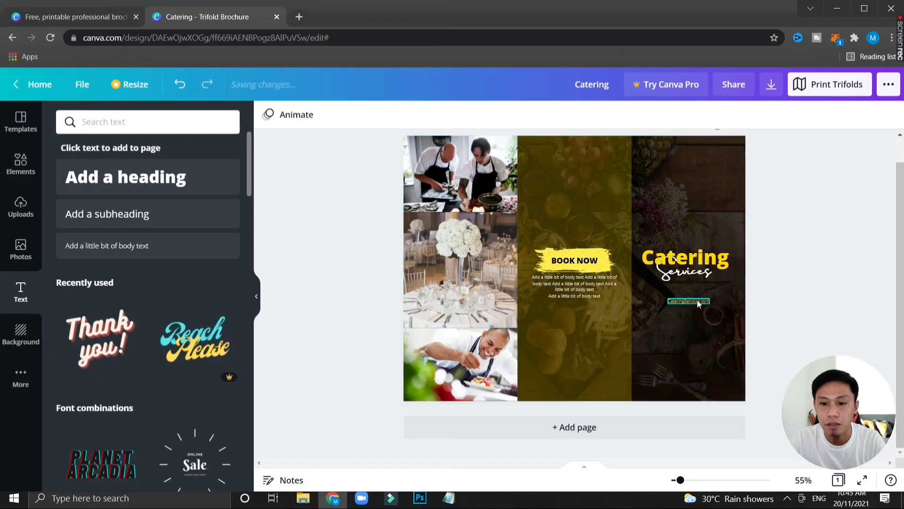
Step: Toggle alignment, bullets and bold on the link line, then retype it as CATERINGSERVICES.COM
click(697, 301)
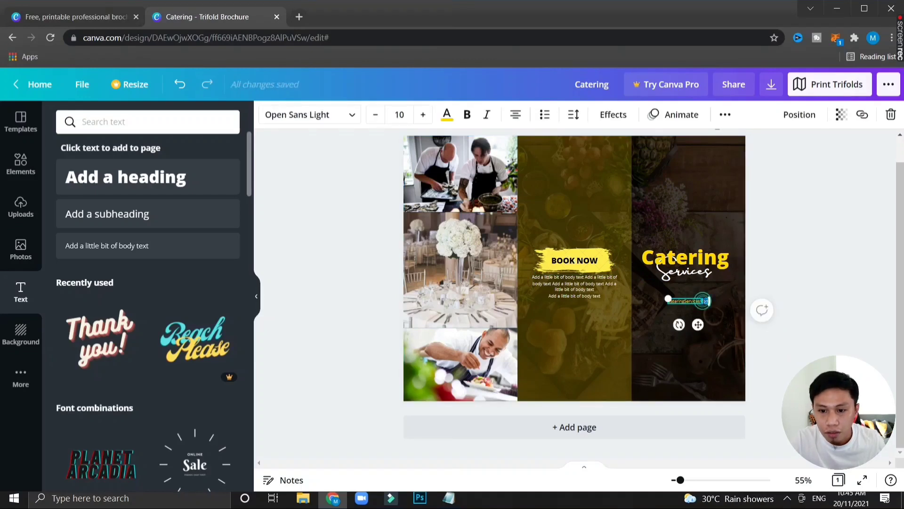
click(704, 304)
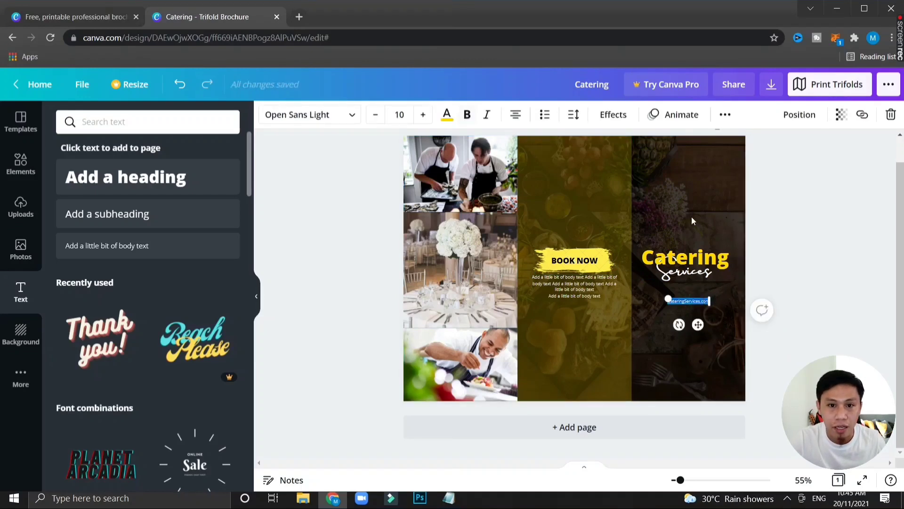
click(516, 115)
click(544, 115)
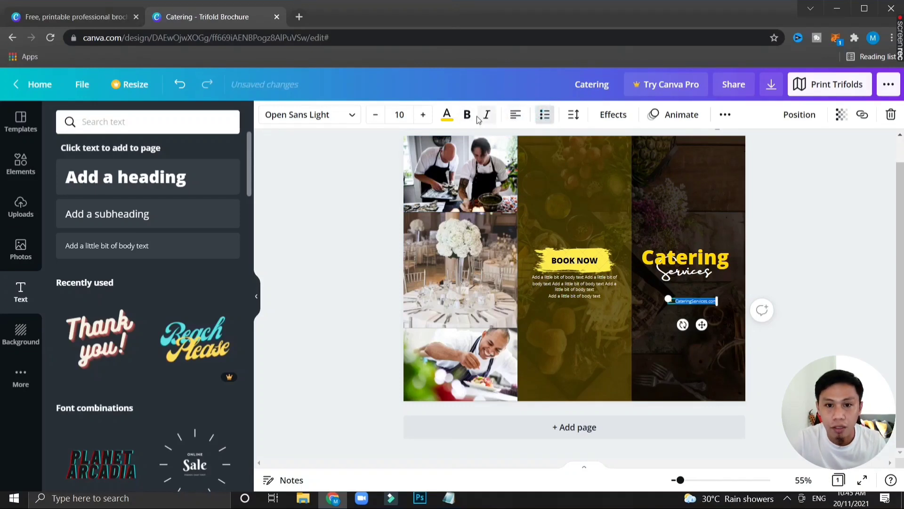
click(466, 114)
click(465, 114)
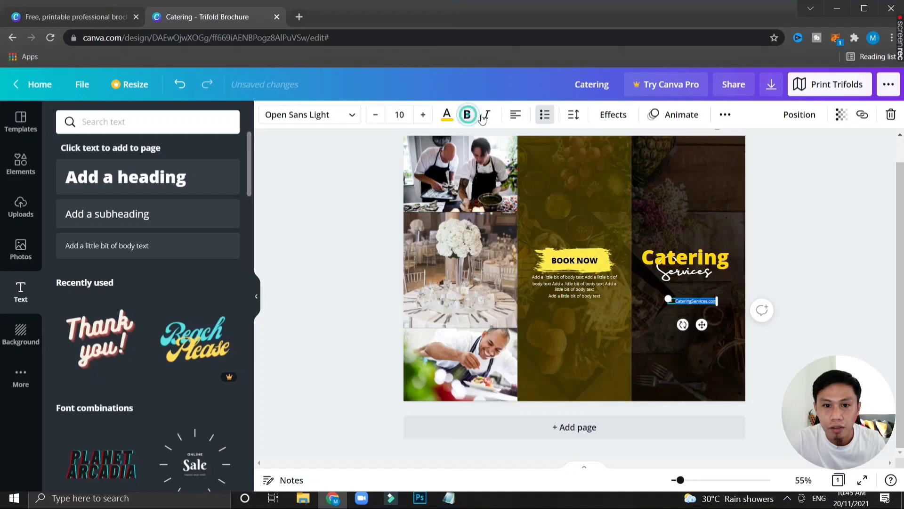
text(CATERINGS)
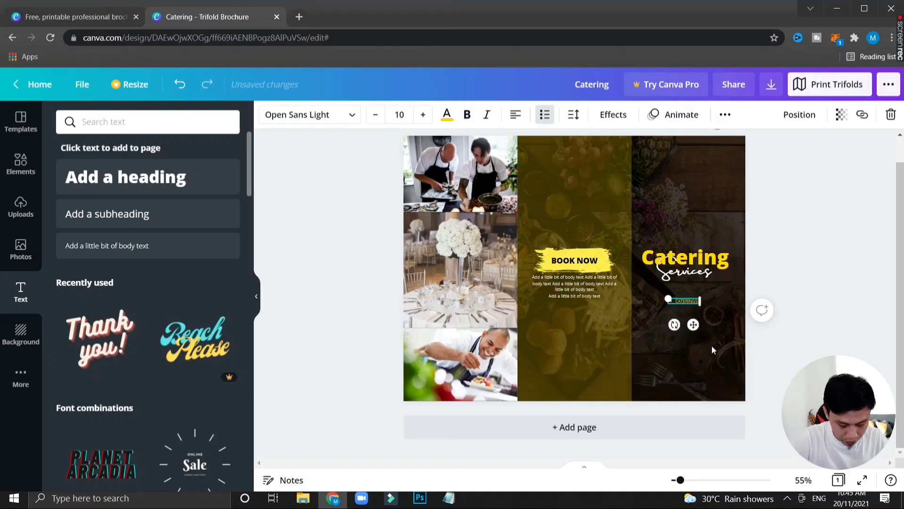
text(ERVICES)
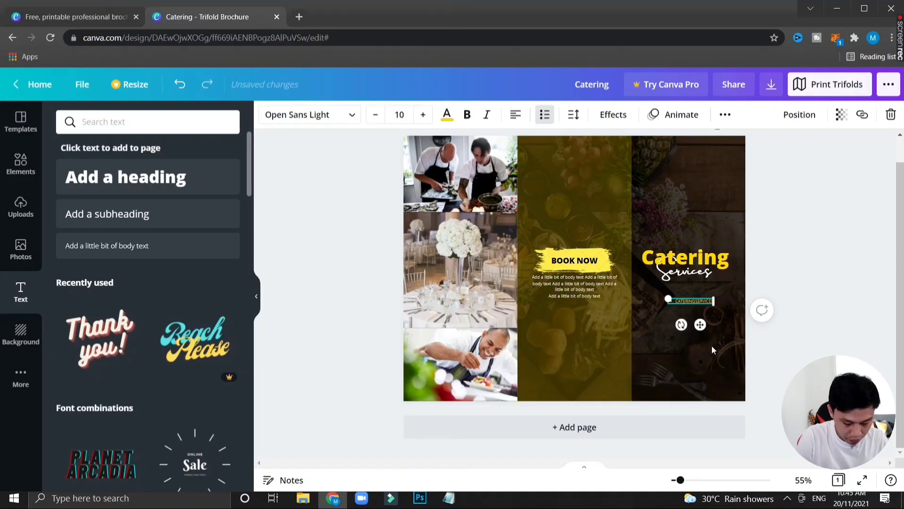
text(.COM)
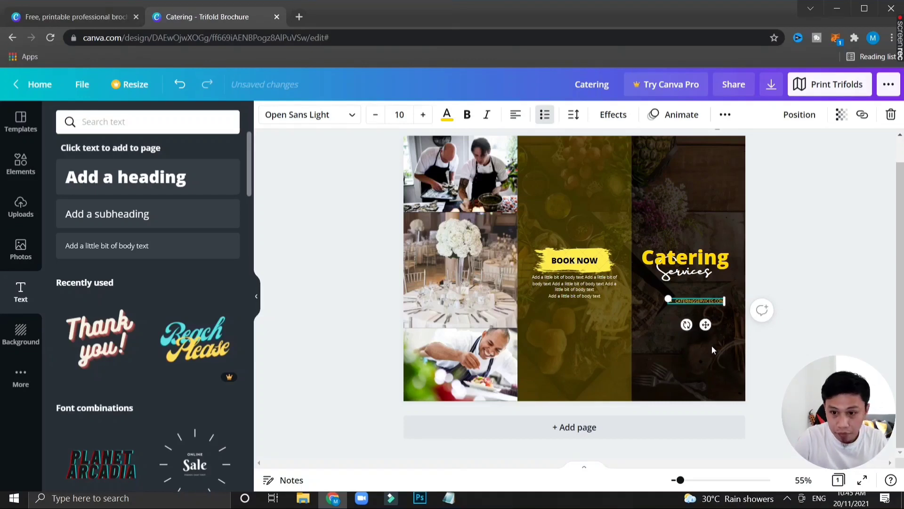
Step: Set the CATERINGSERVICES.COM line to font size 8 and deselect it
click(375, 115)
click(376, 116)
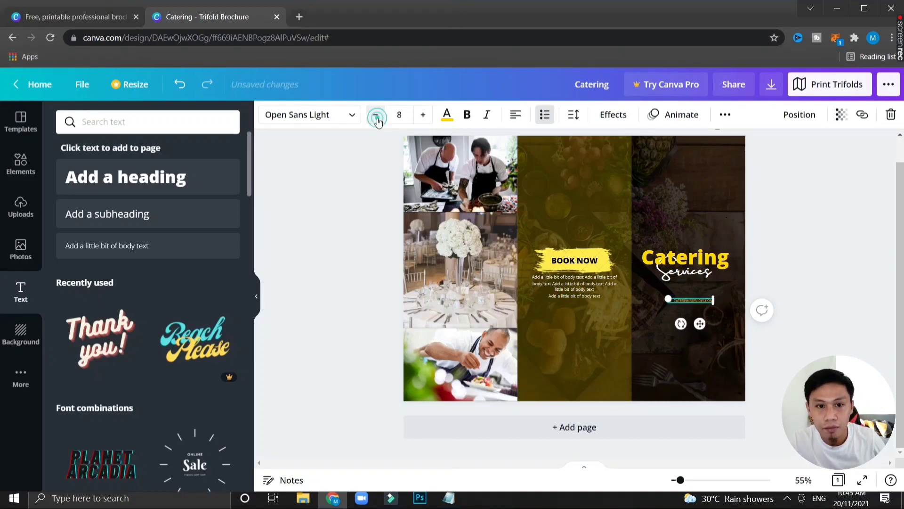
click(423, 115)
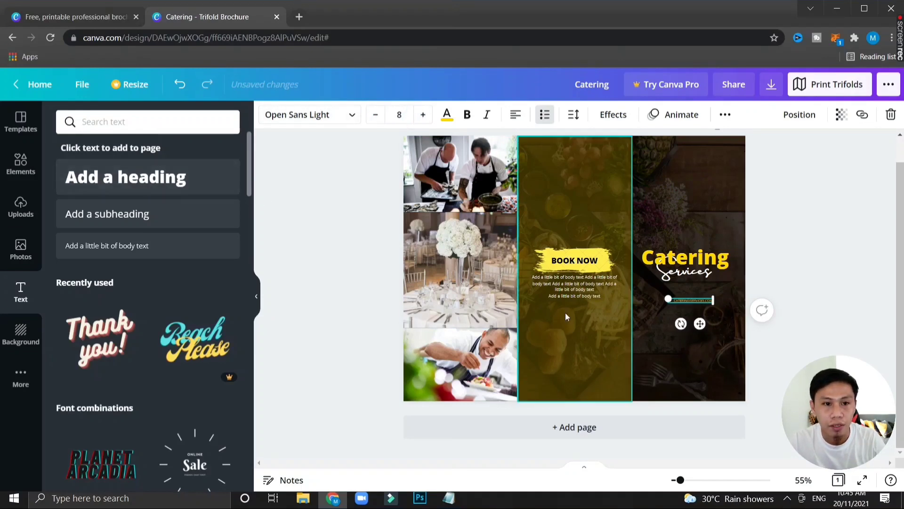
click(789, 346)
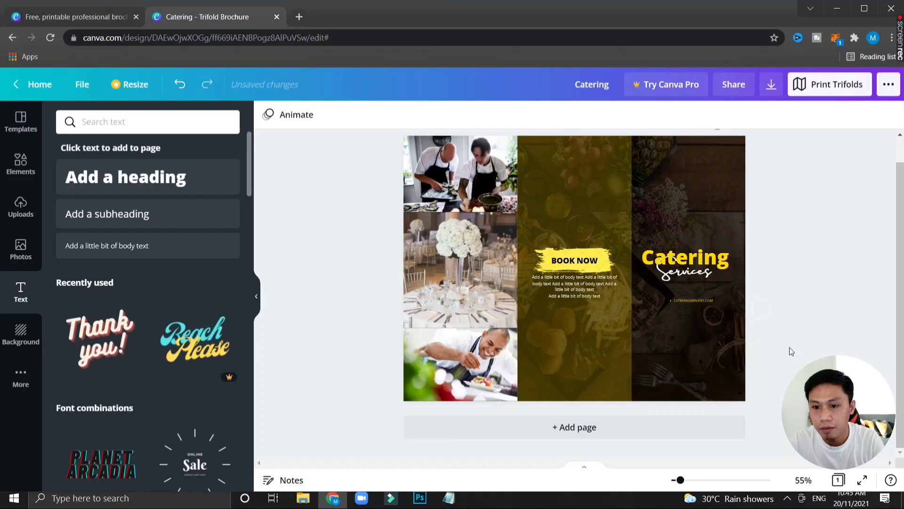
click(683, 301)
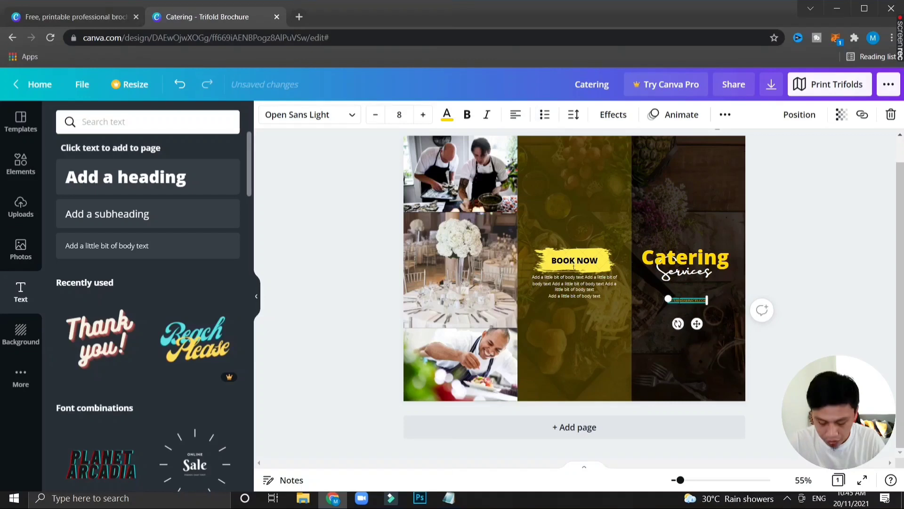
key(Escape)
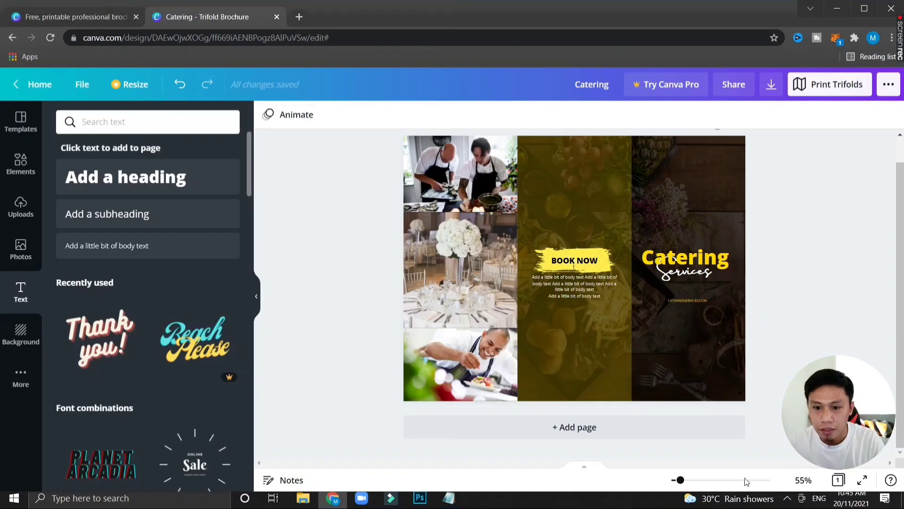
scroll(721, 357, up, 1)
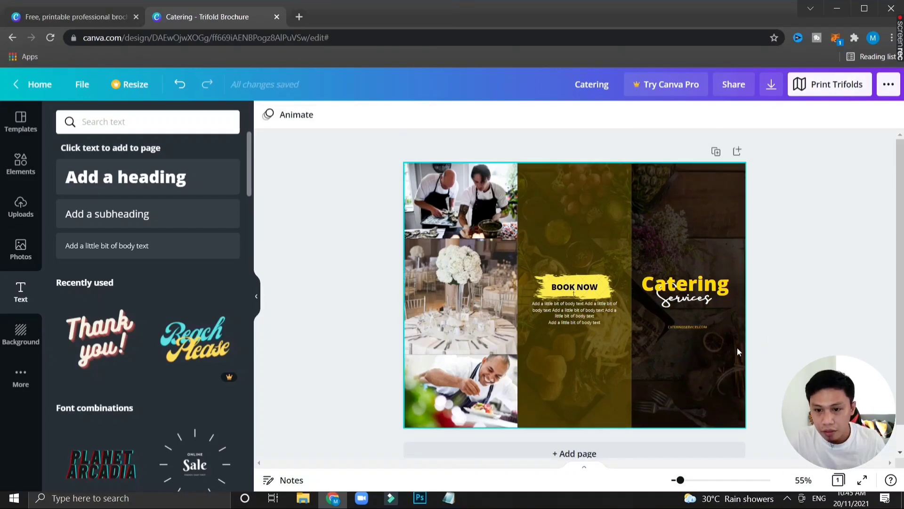
click(709, 480)
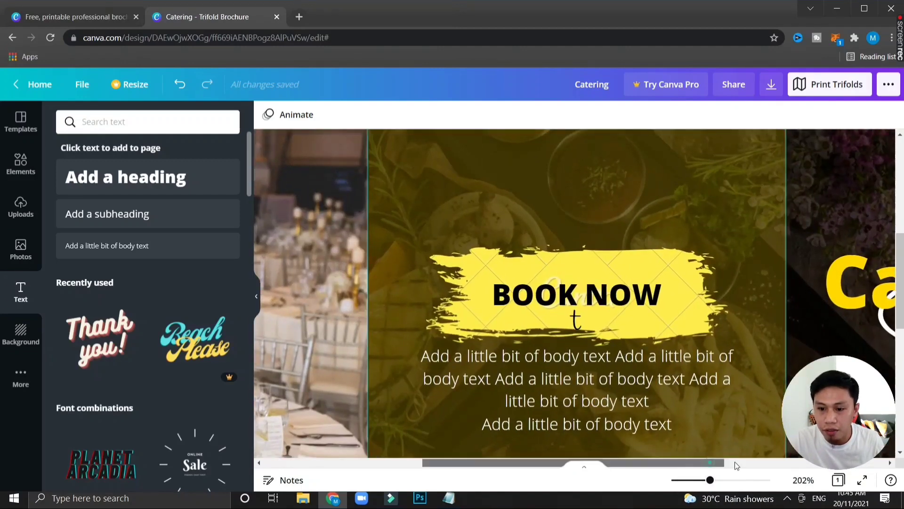
drag(735, 462, 870, 462)
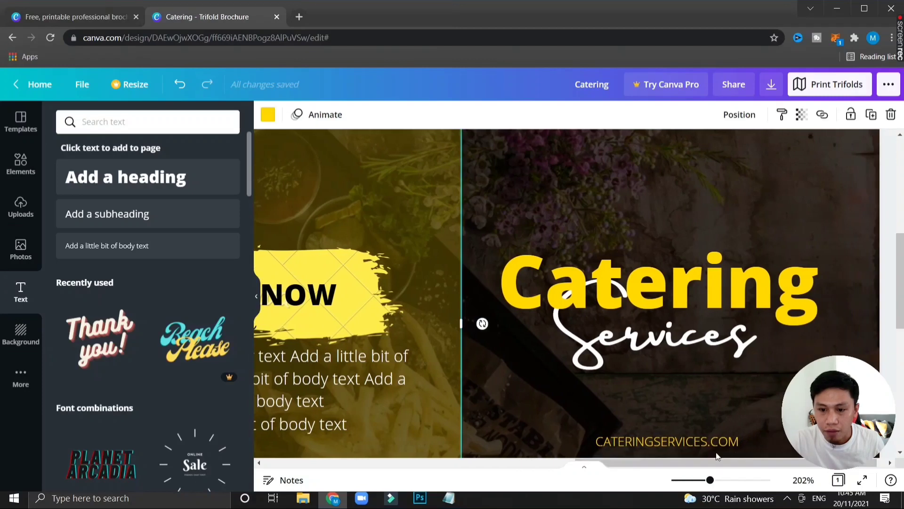
mouse_move(700, 445)
mouse_down()
mouse_move(712, 430)
mouse_move(710, 411)
mouse_up()
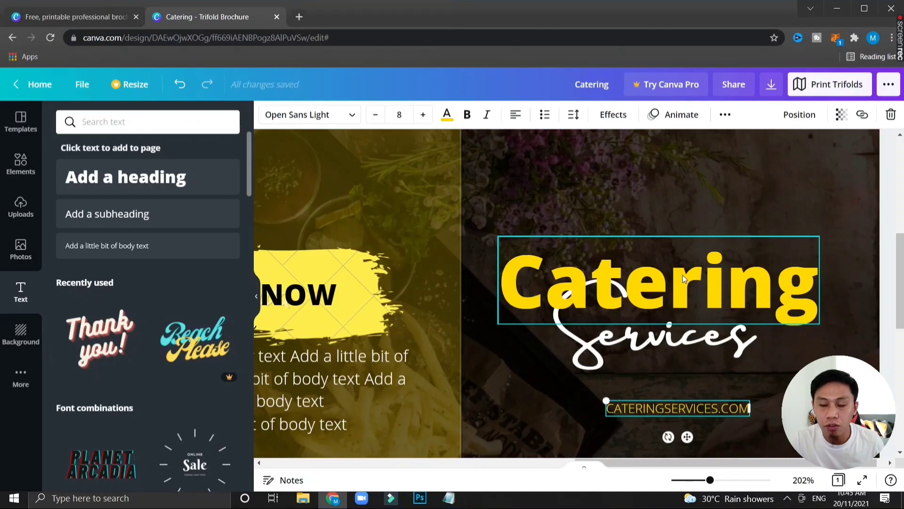
click(660, 284)
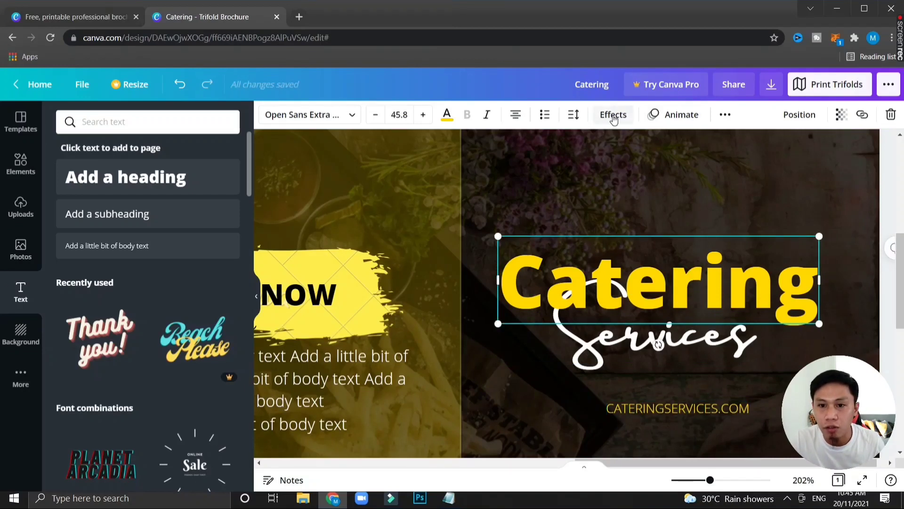
Step: Try a Hollow text effect on the Catering heading, then remove it
click(612, 115)
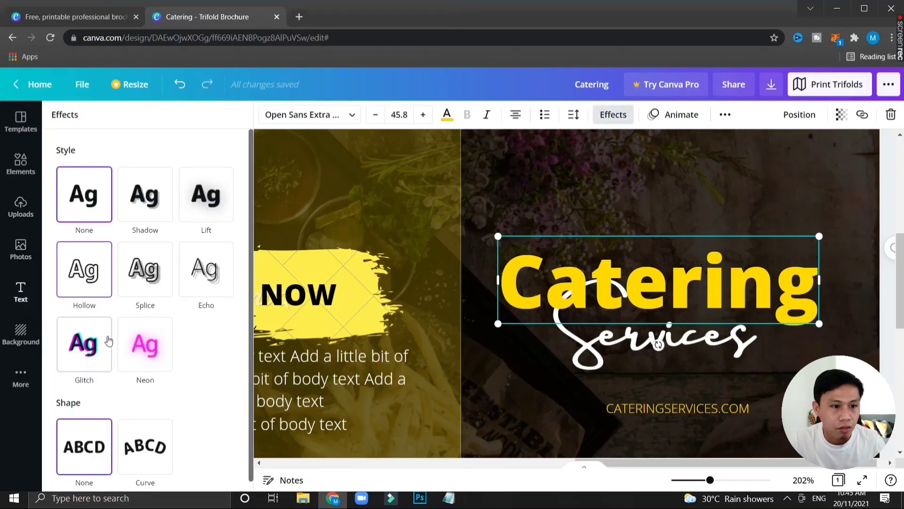
click(97, 288)
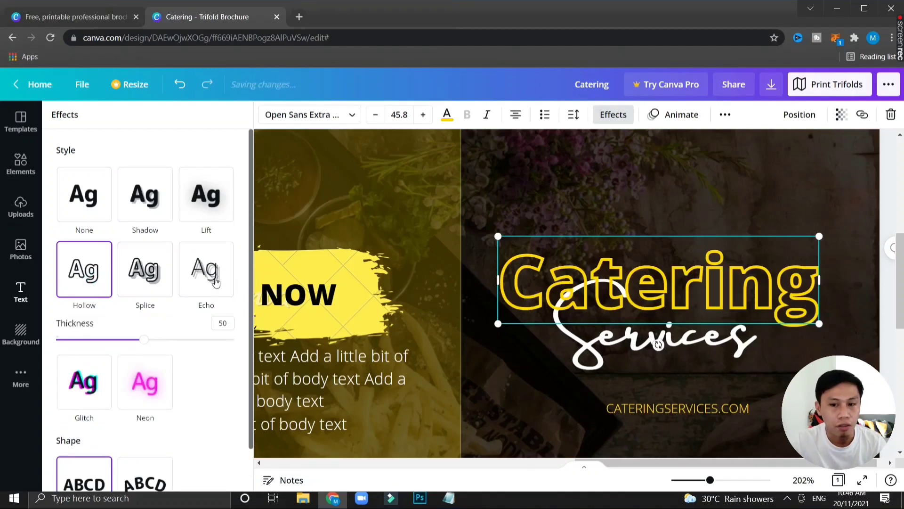
mouse_move(141, 339)
mouse_down()
mouse_move(99, 341)
mouse_move(144, 345)
mouse_up()
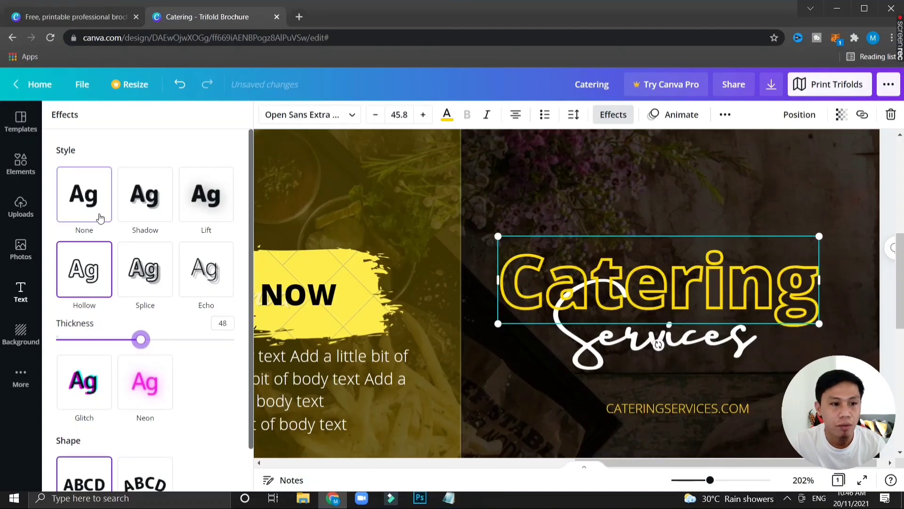
click(94, 225)
Step: Apply a Shadow effect to Catering with offset 39 and transparency 21
click(144, 209)
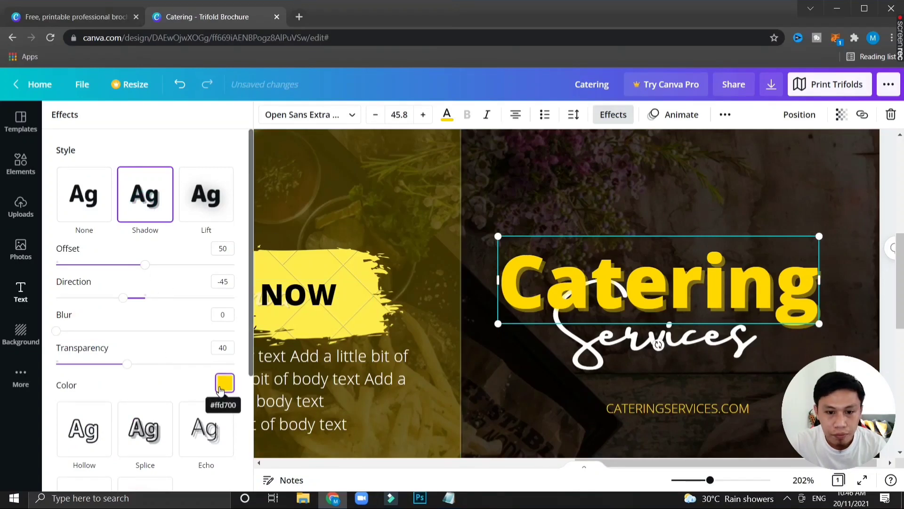
drag(145, 265, 128, 265)
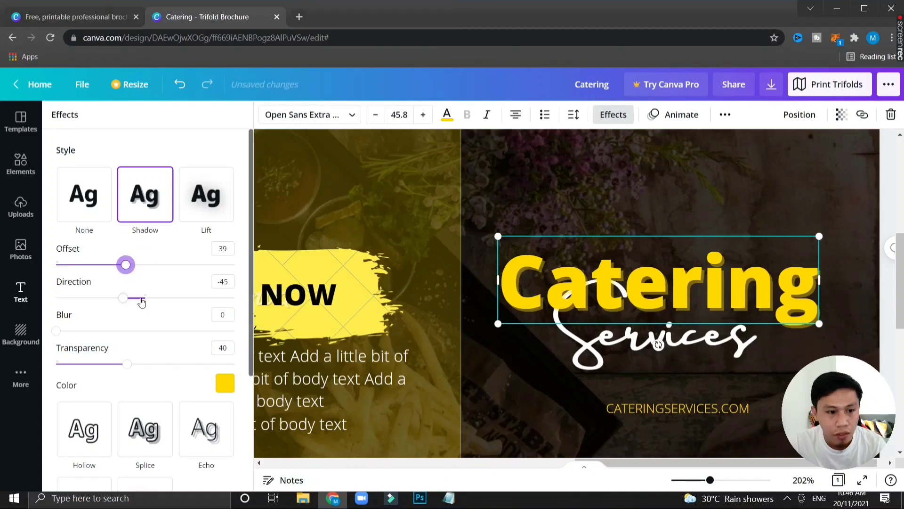
drag(121, 365, 94, 364)
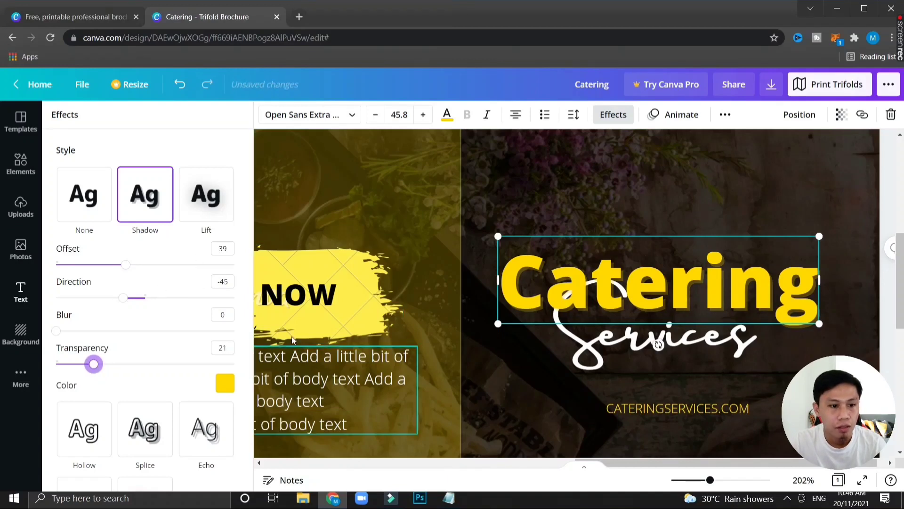
click(21, 292)
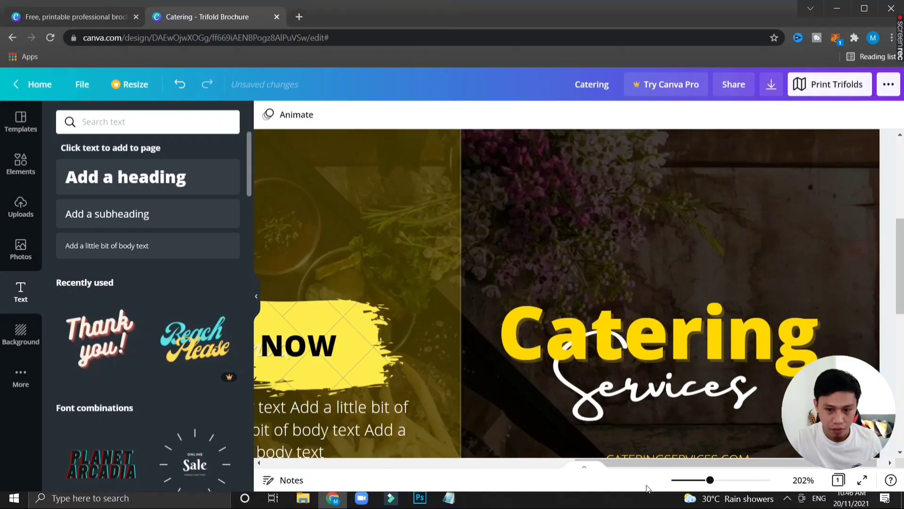
Step: Zoom out to about 60% so the whole trifold page is visible
drag(710, 480, 681, 480)
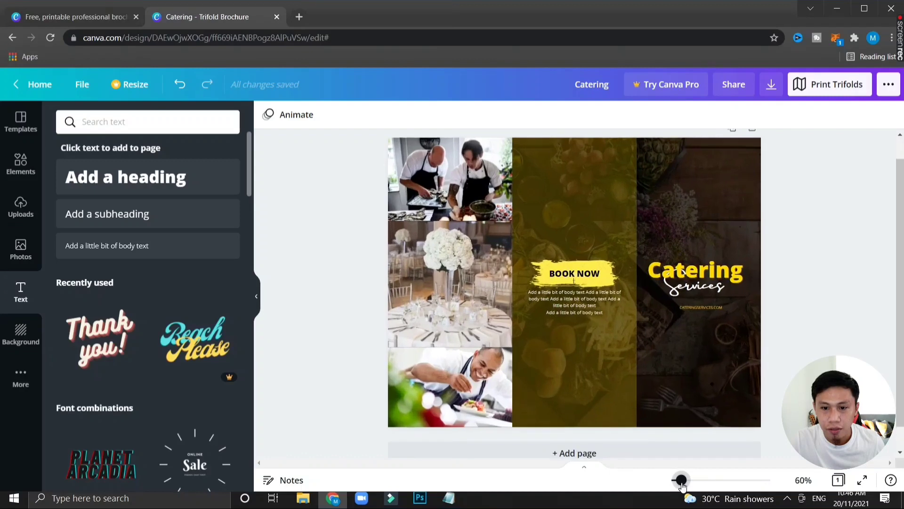
click(848, 337)
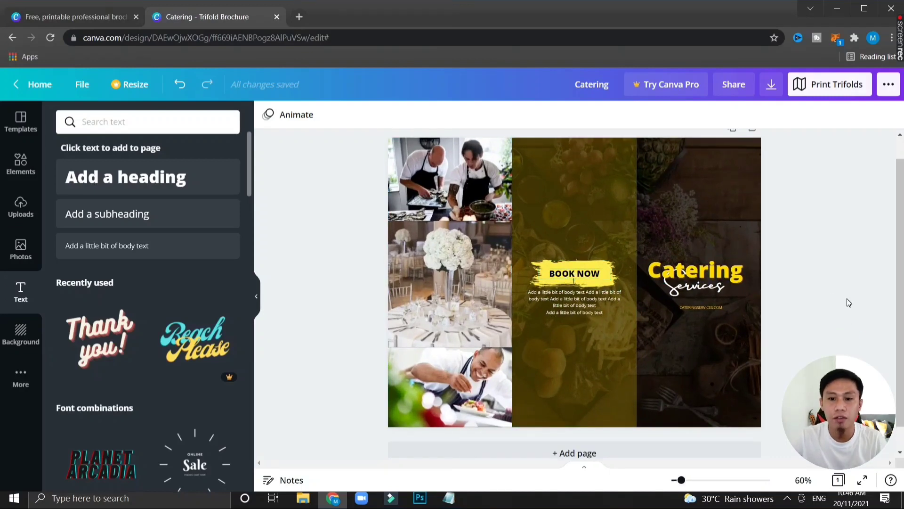
click(832, 295)
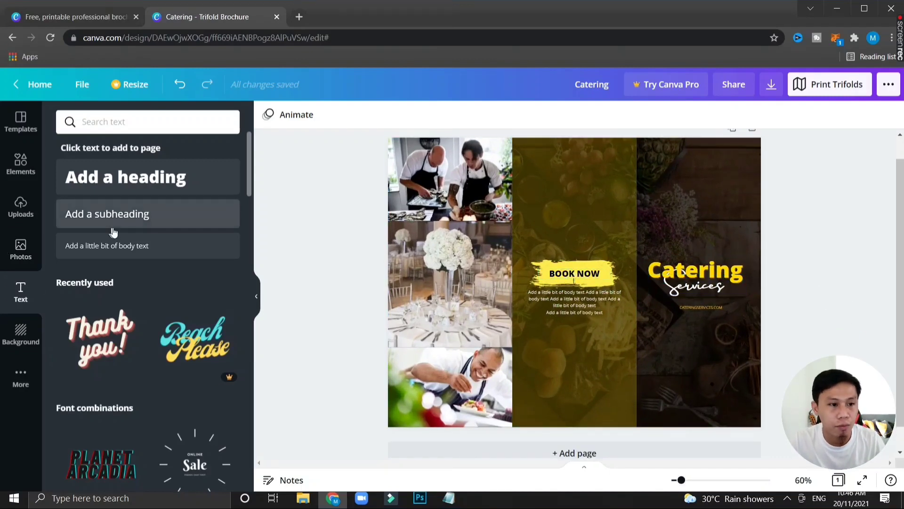
Step: Search Elements for Rectangle graphics and scroll through the results
click(20, 169)
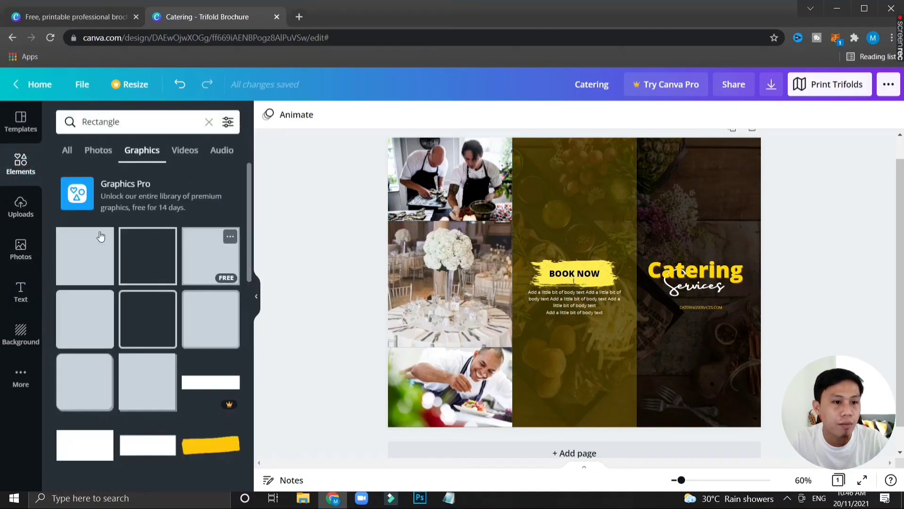
click(101, 150)
click(139, 150)
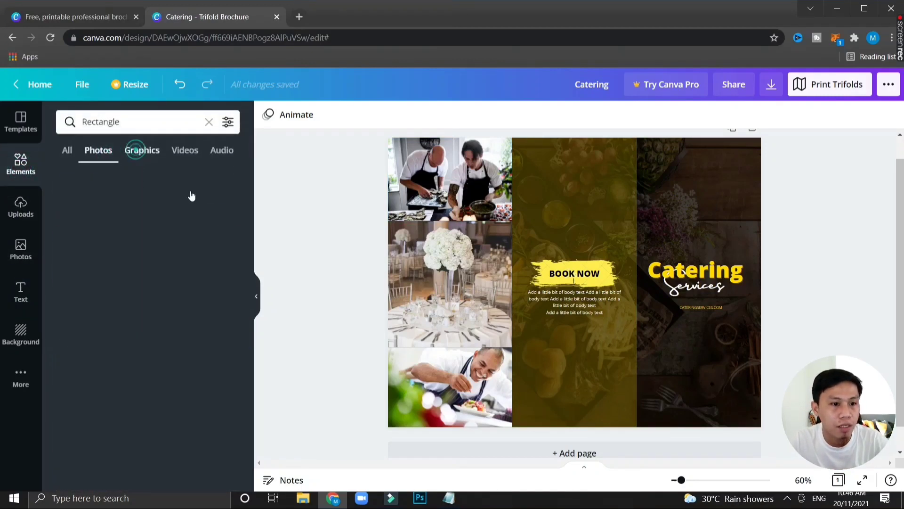
scroll(178, 301, down, 3)
scroll(178, 301, down, 2)
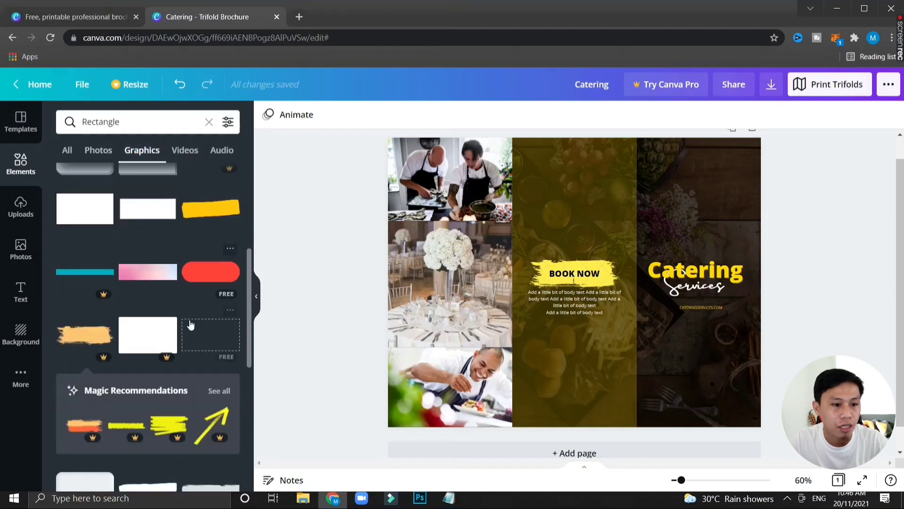
scroll(181, 329, down, 4)
scroll(181, 329, down, 3)
scroll(179, 330, down, 3)
scroll(175, 332, down, 2)
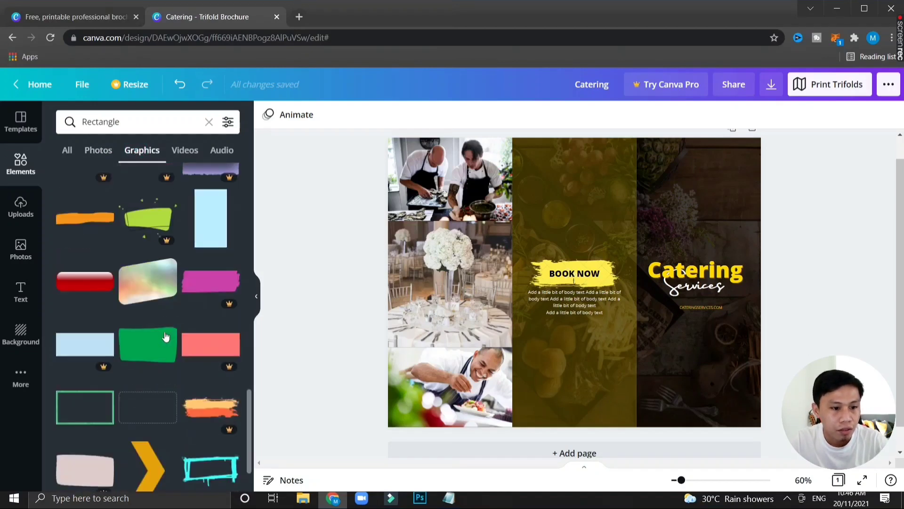
scroll(165, 337, down, 3)
scroll(162, 338, down, 4)
scroll(177, 324, down, 3)
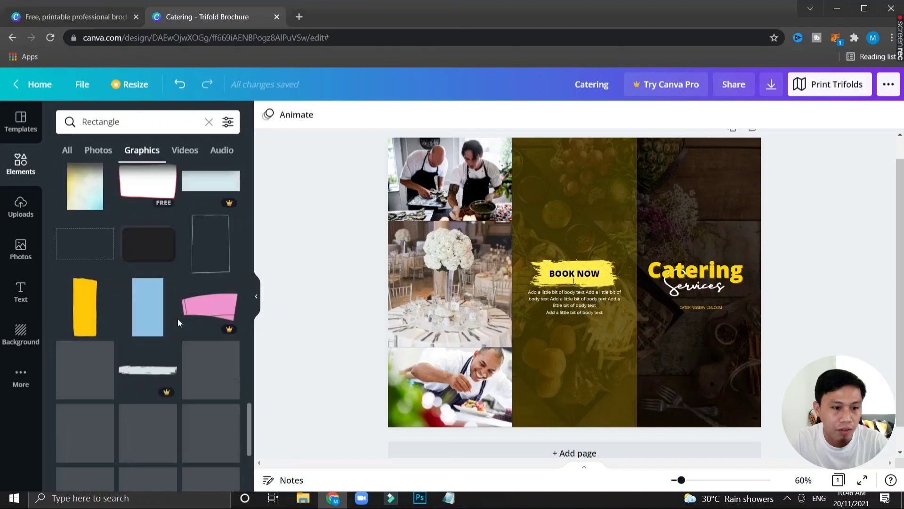
scroll(178, 324, down, 2)
scroll(178, 324, down, 3)
scroll(177, 323, down, 5)
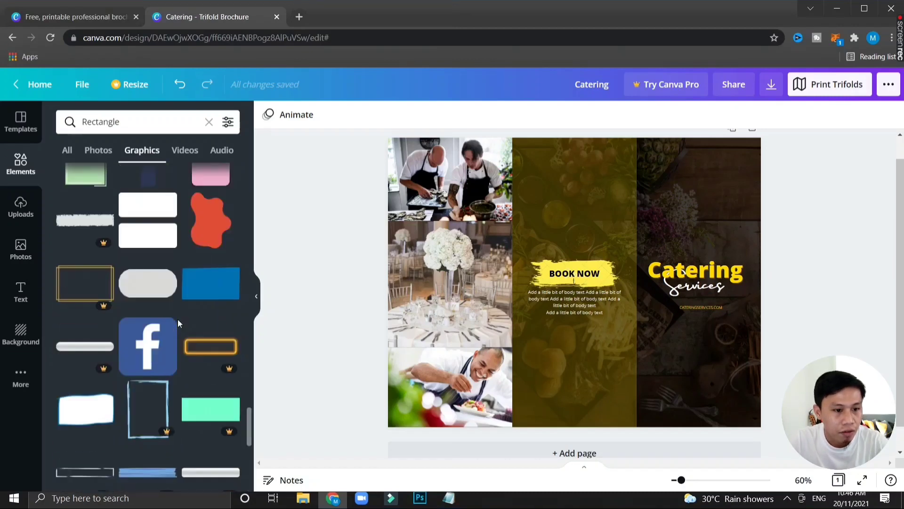
scroll(178, 323, down, 2)
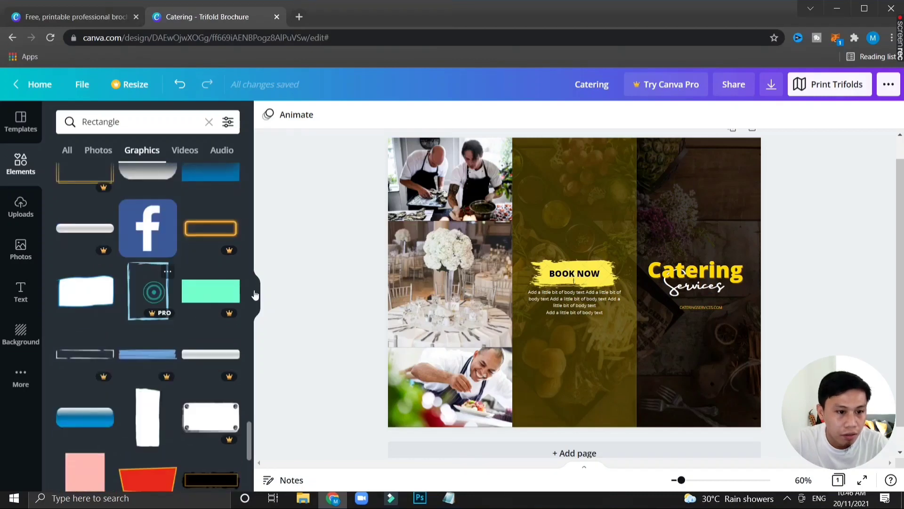
Step: Place the brush-stroke rectangle frame over the Catering title and colour it white
click(153, 292)
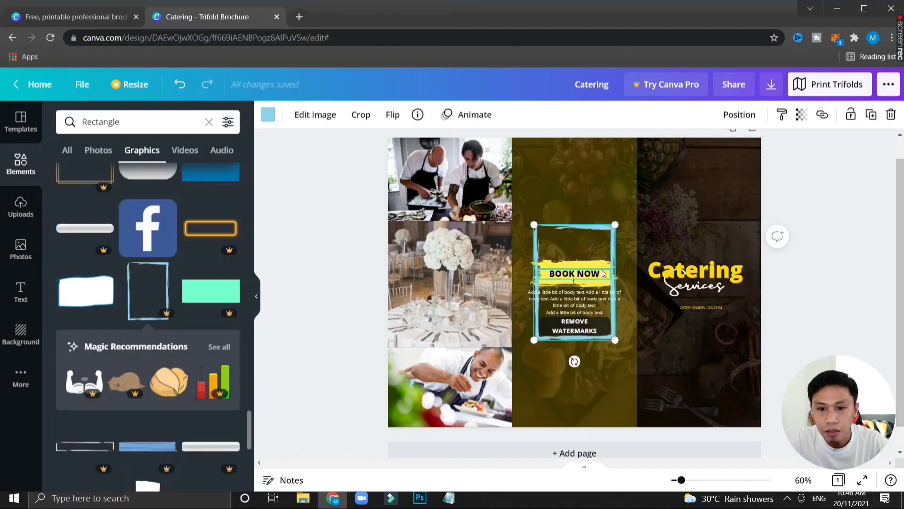
mouse_move(599, 265)
mouse_down()
mouse_move(717, 251)
mouse_move(715, 275)
mouse_up()
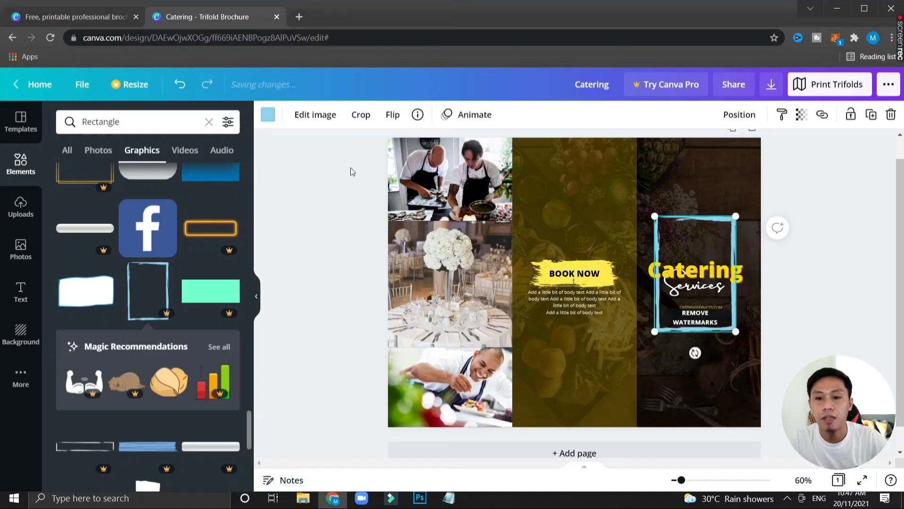
click(267, 114)
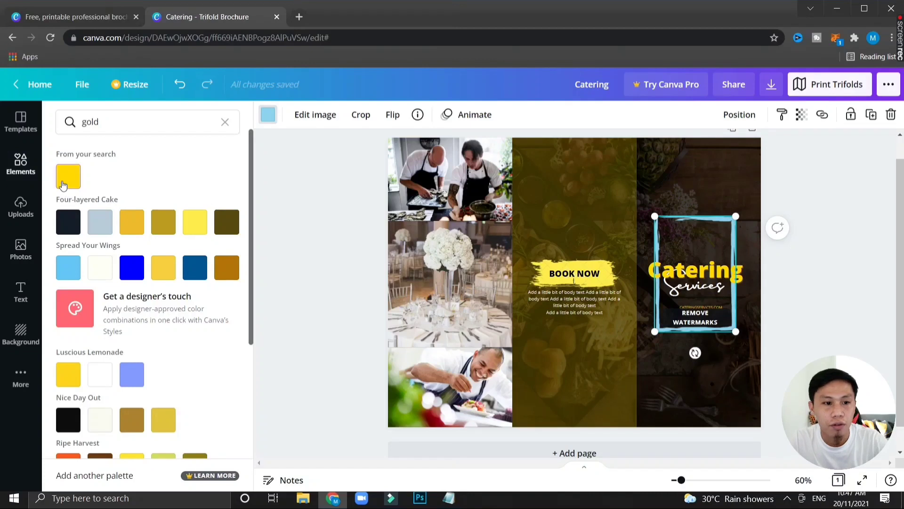
click(100, 267)
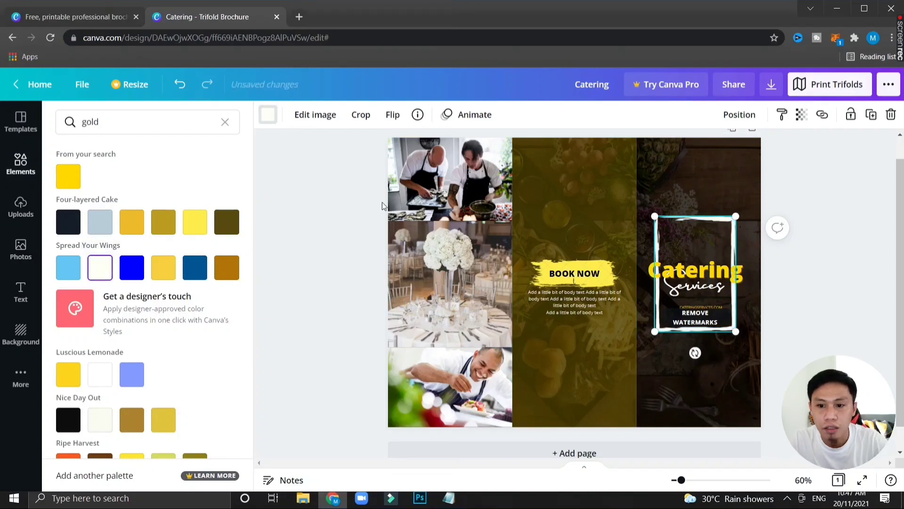
click(289, 216)
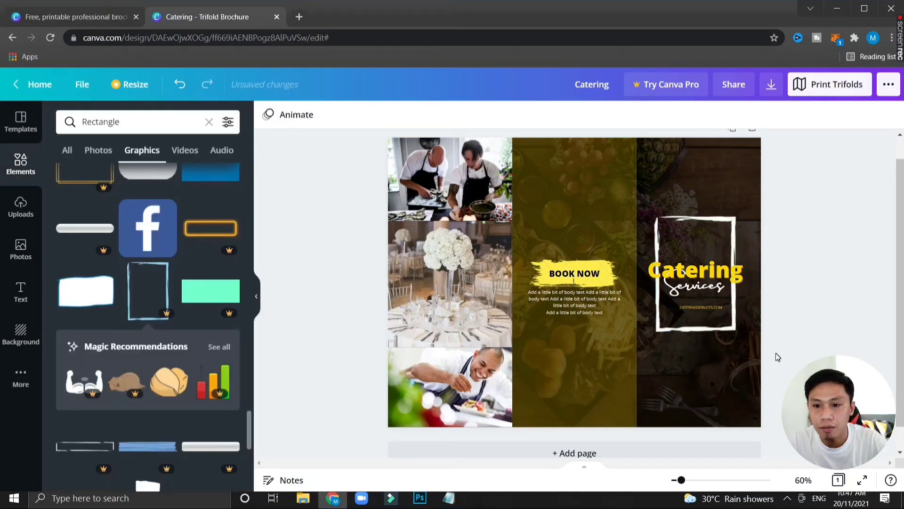
Step: Enlarge the white frame so it encloses the title and web address
click(720, 242)
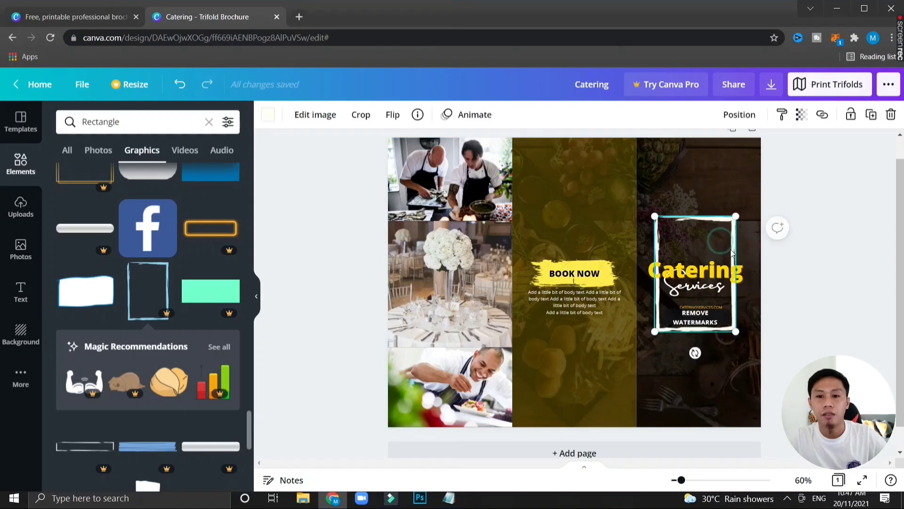
mouse_move(736, 216)
mouse_down()
mouse_move(743, 206)
mouse_move(728, 222)
mouse_up()
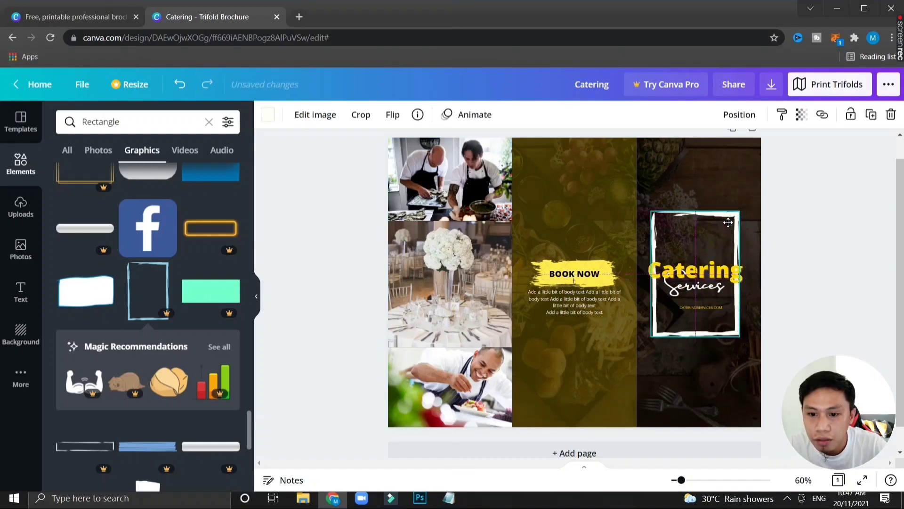
click(812, 335)
scroll(813, 335, down, 1)
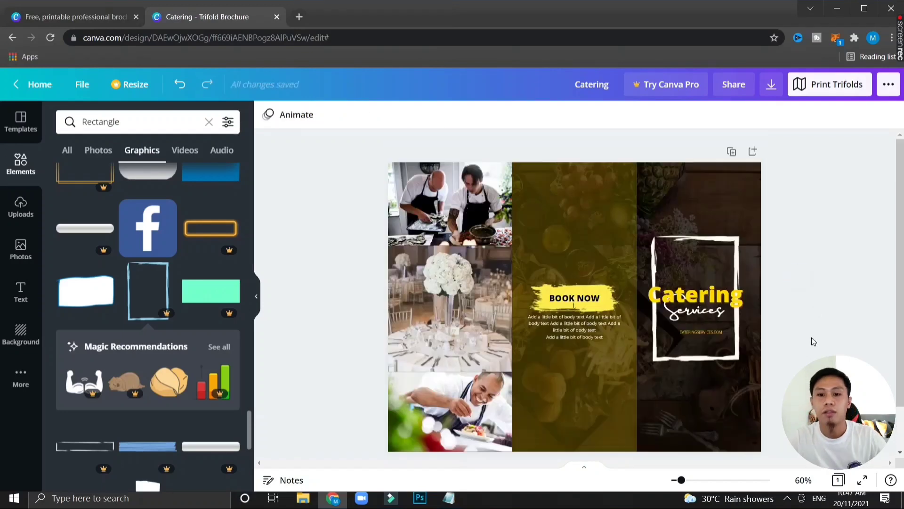
scroll(811, 337, up, 2)
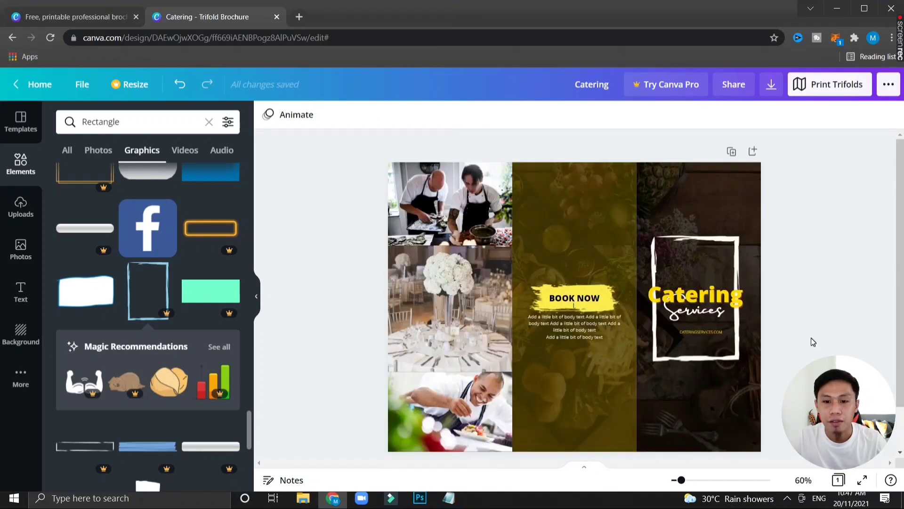